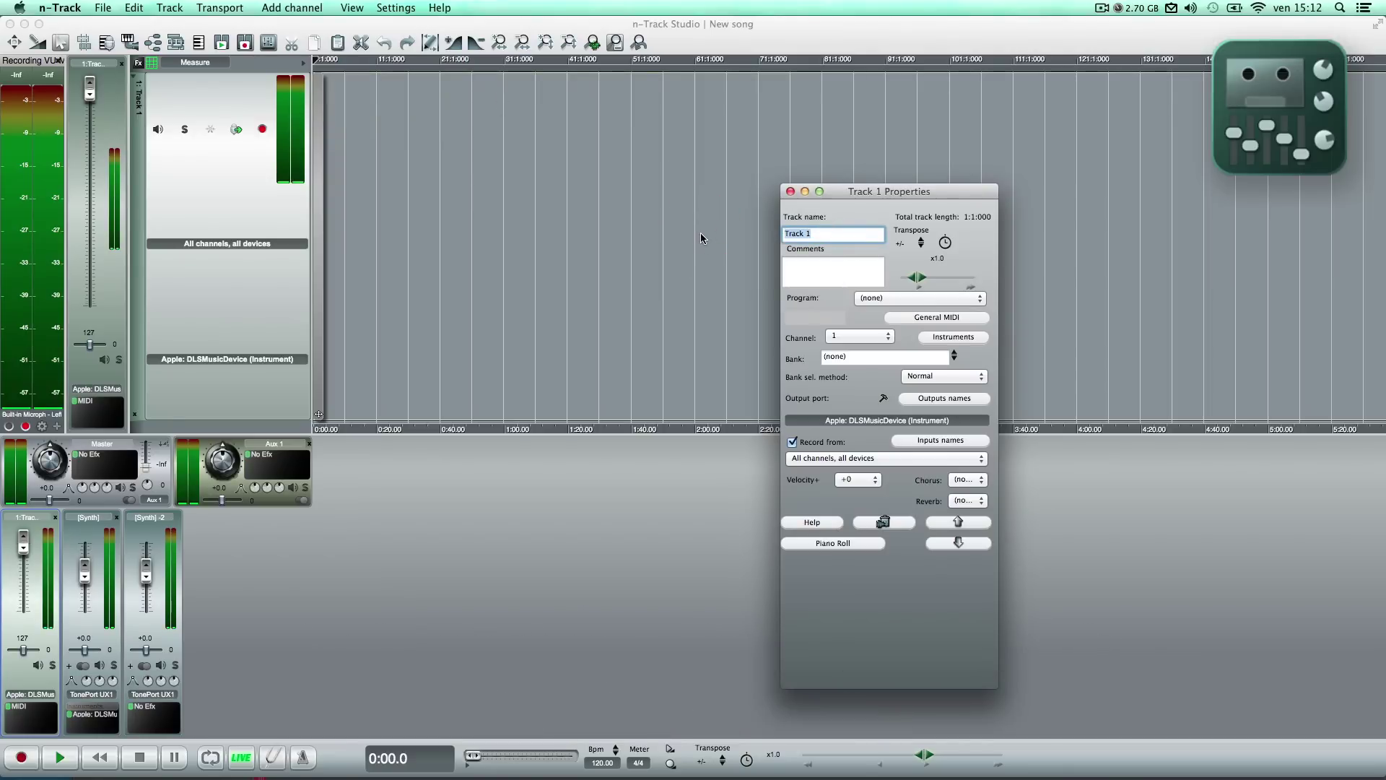
Name track 1 Drums and assign it to a new n-Track Drums instrument
drag(861, 196, 820, 198)
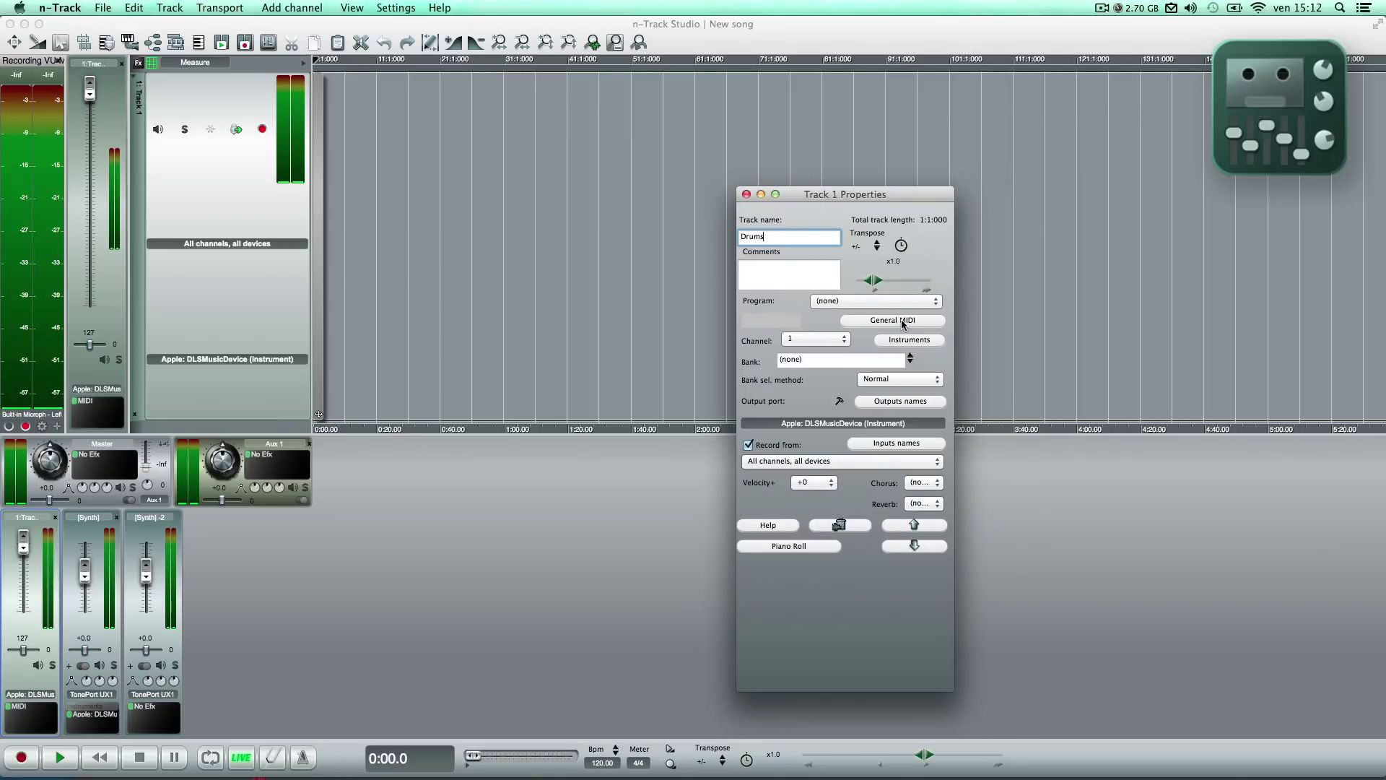
click(891, 423)
mouse_move(896, 465)
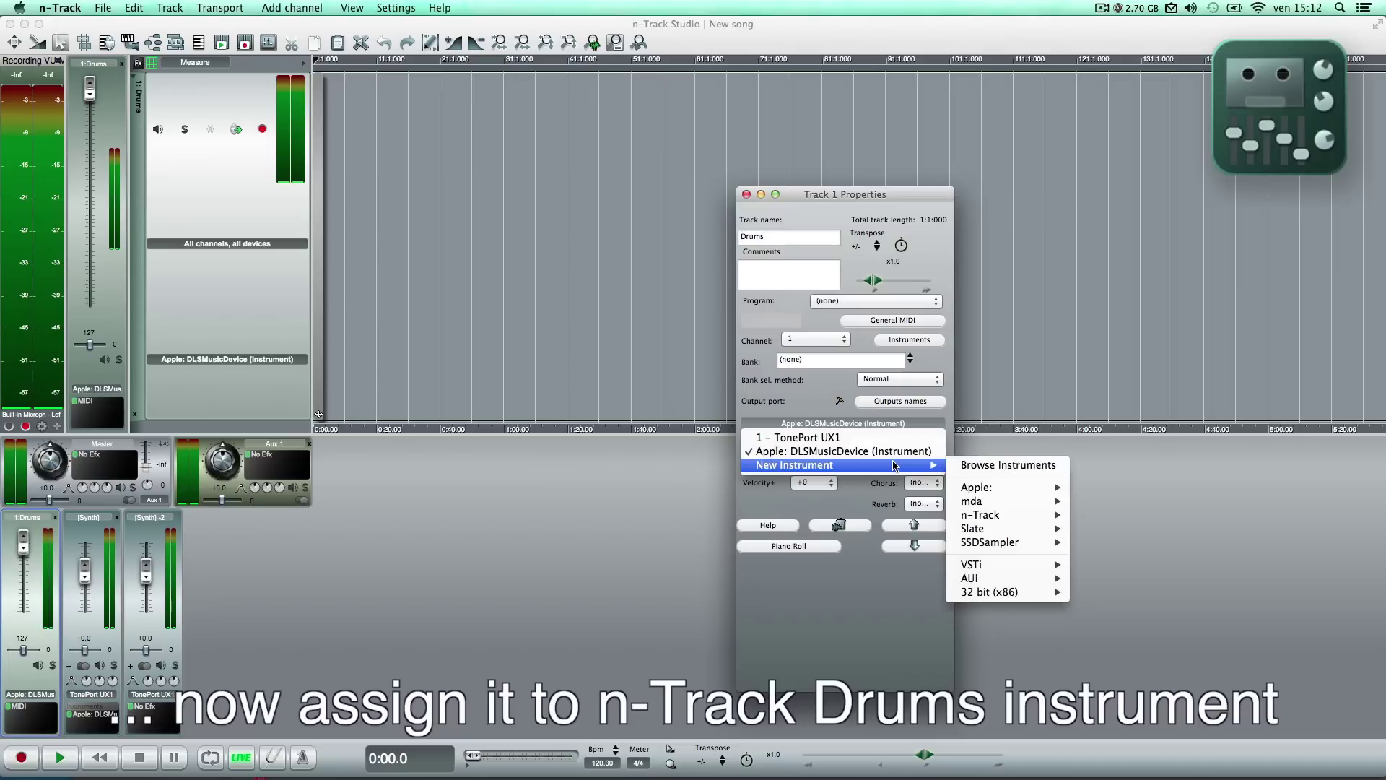
mouse_move(1025, 514)
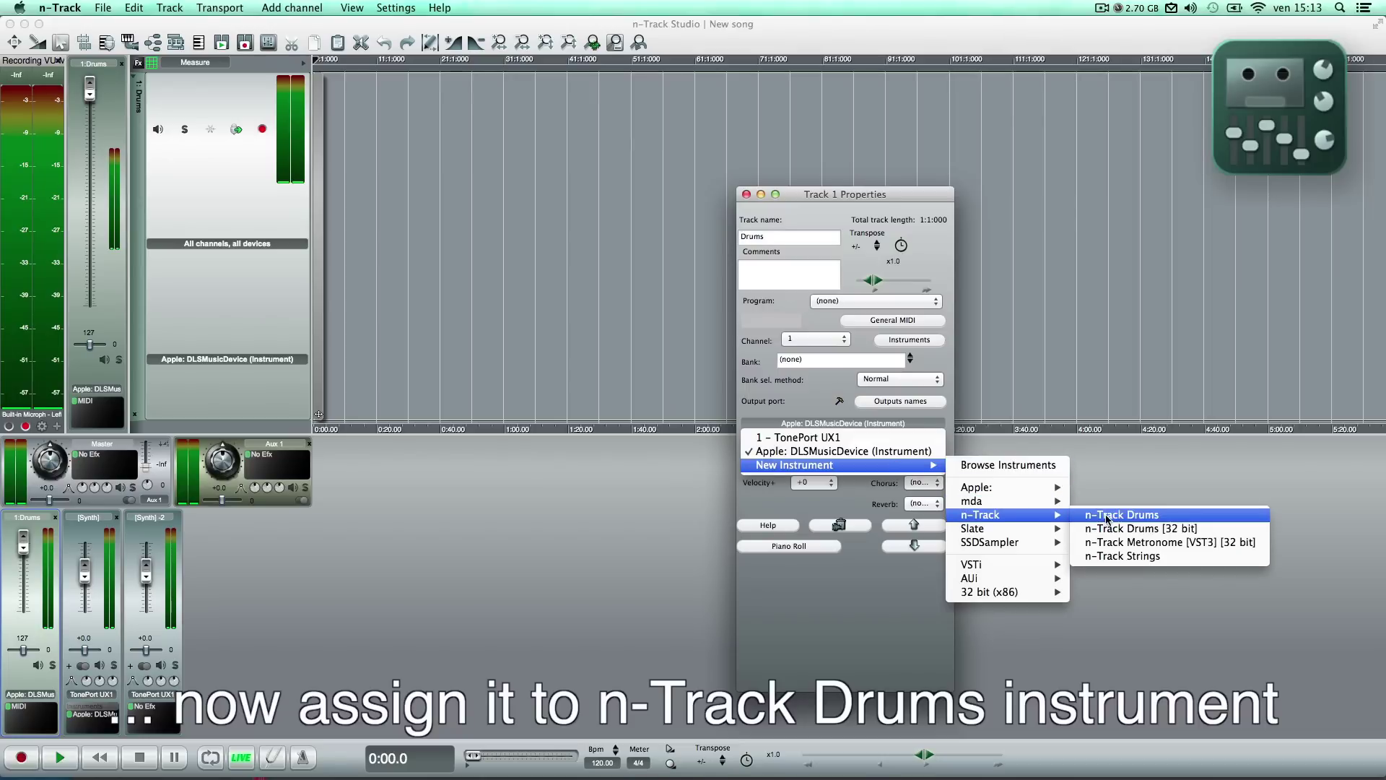
click(1106, 518)
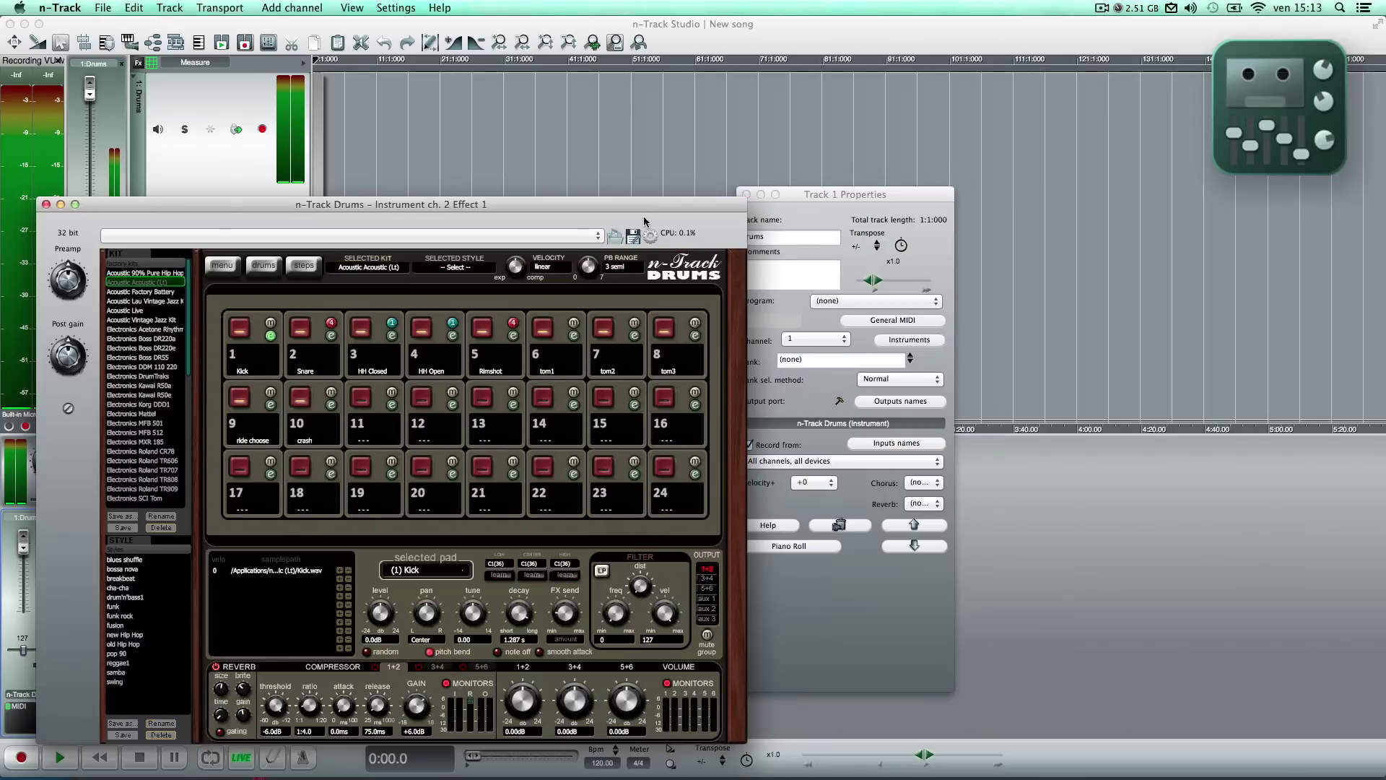
drag(644, 222, 976, 148)
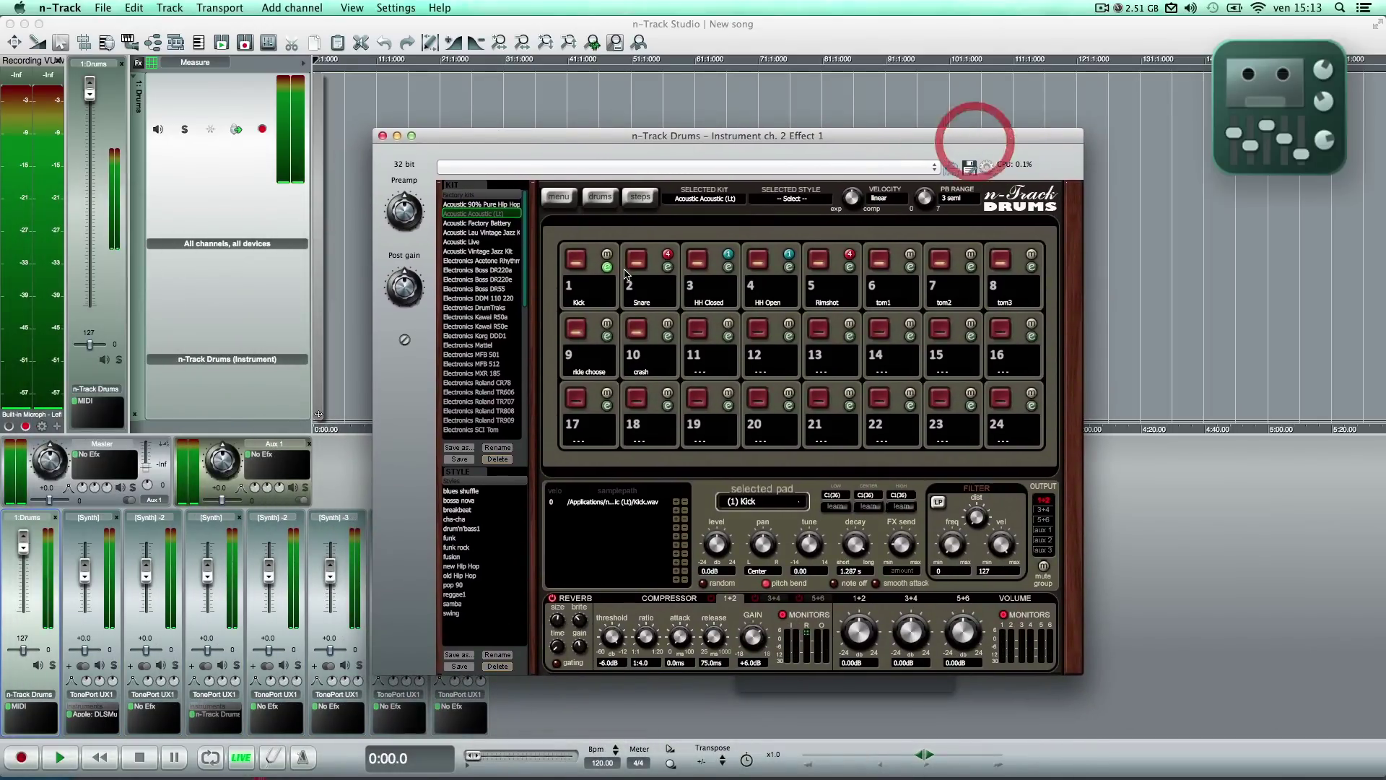
Load the Electronics Kawai R50e kit and audition its kick, snare and hi-hat pads
click(577, 260)
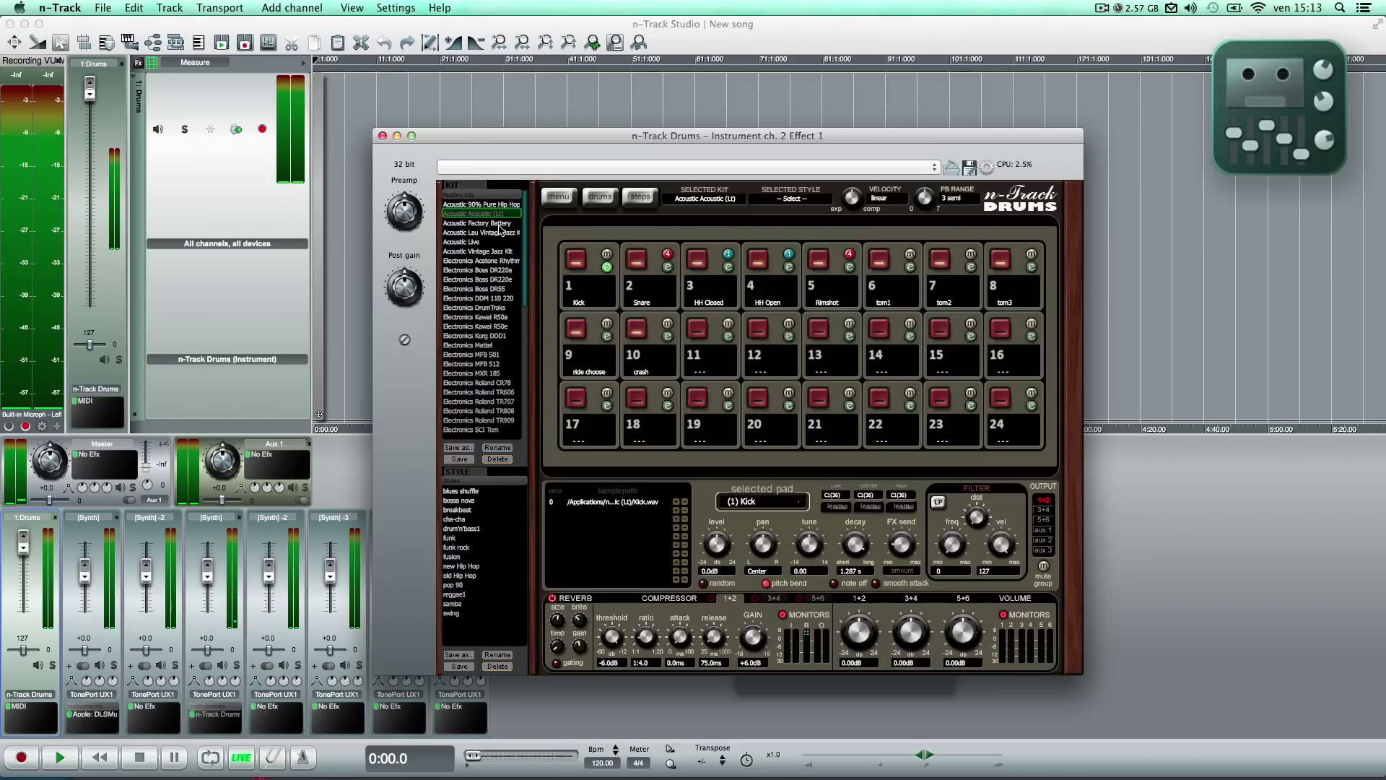
click(491, 318)
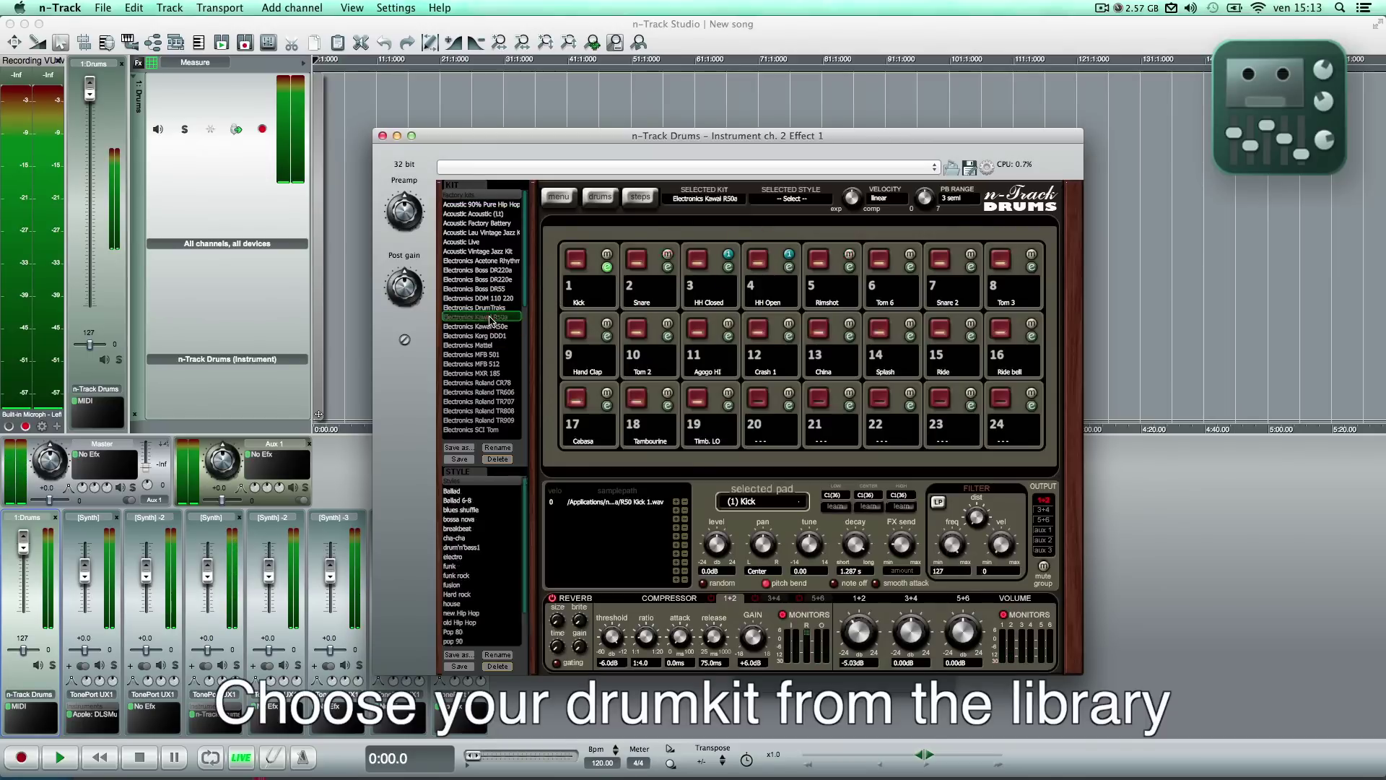
click(577, 262)
click(637, 260)
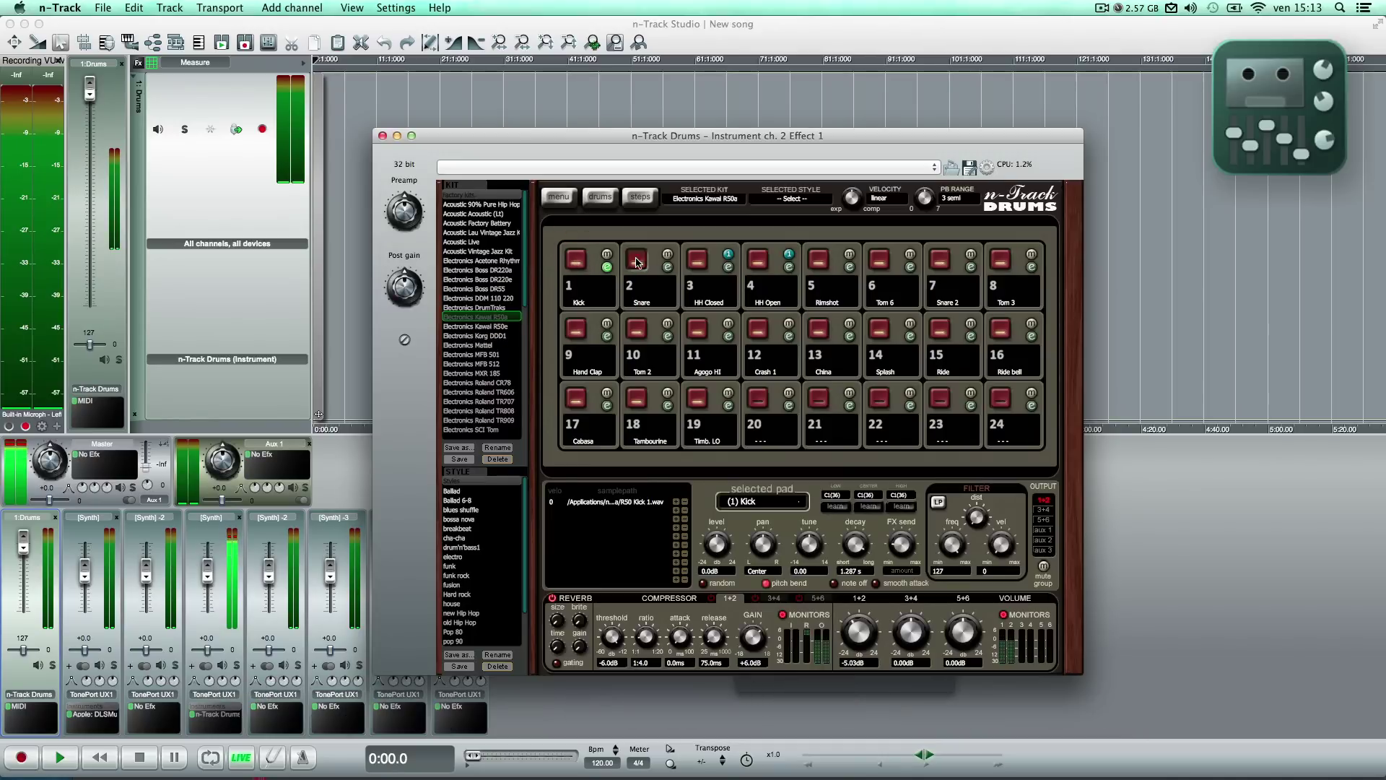
click(698, 263)
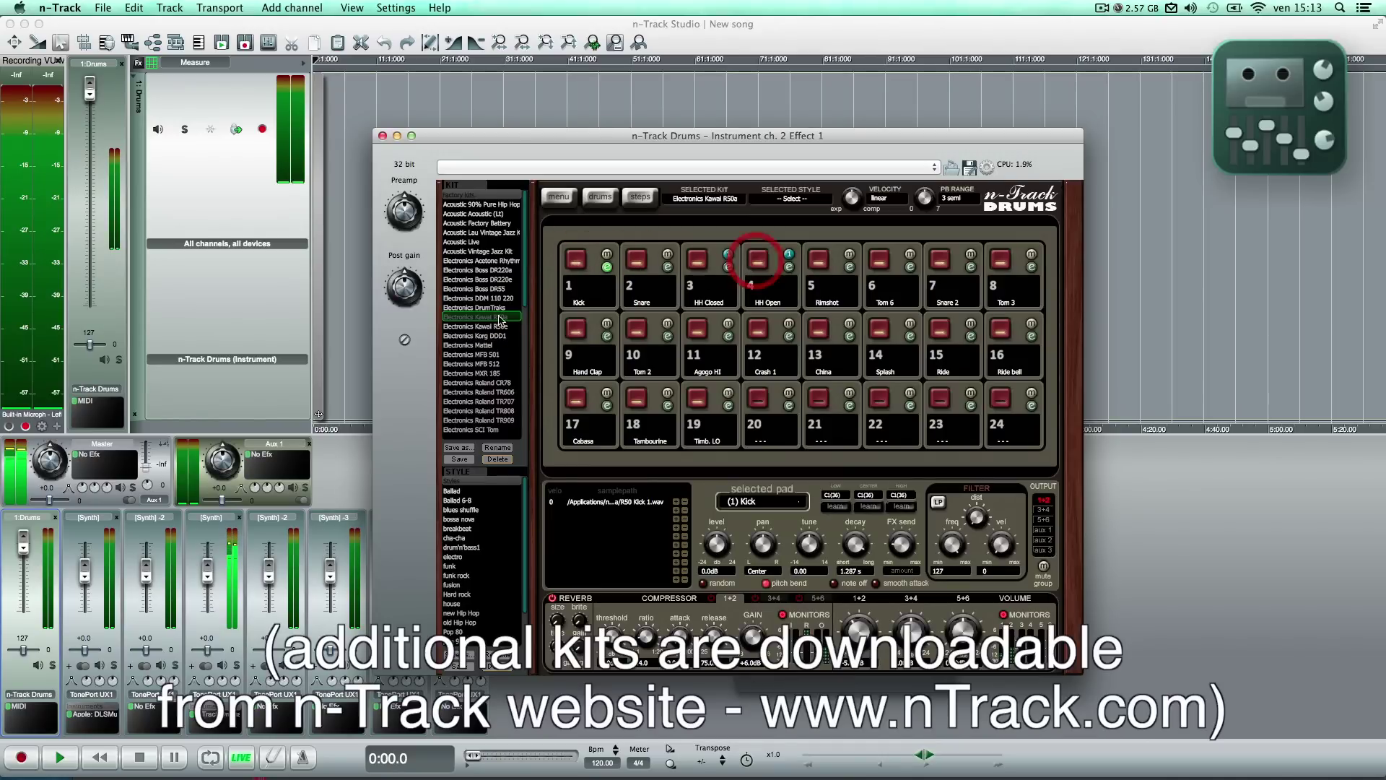
Load the Electronics Roland TR808 kit and audition its kick and open hi-hat pads
click(492, 411)
click(582, 265)
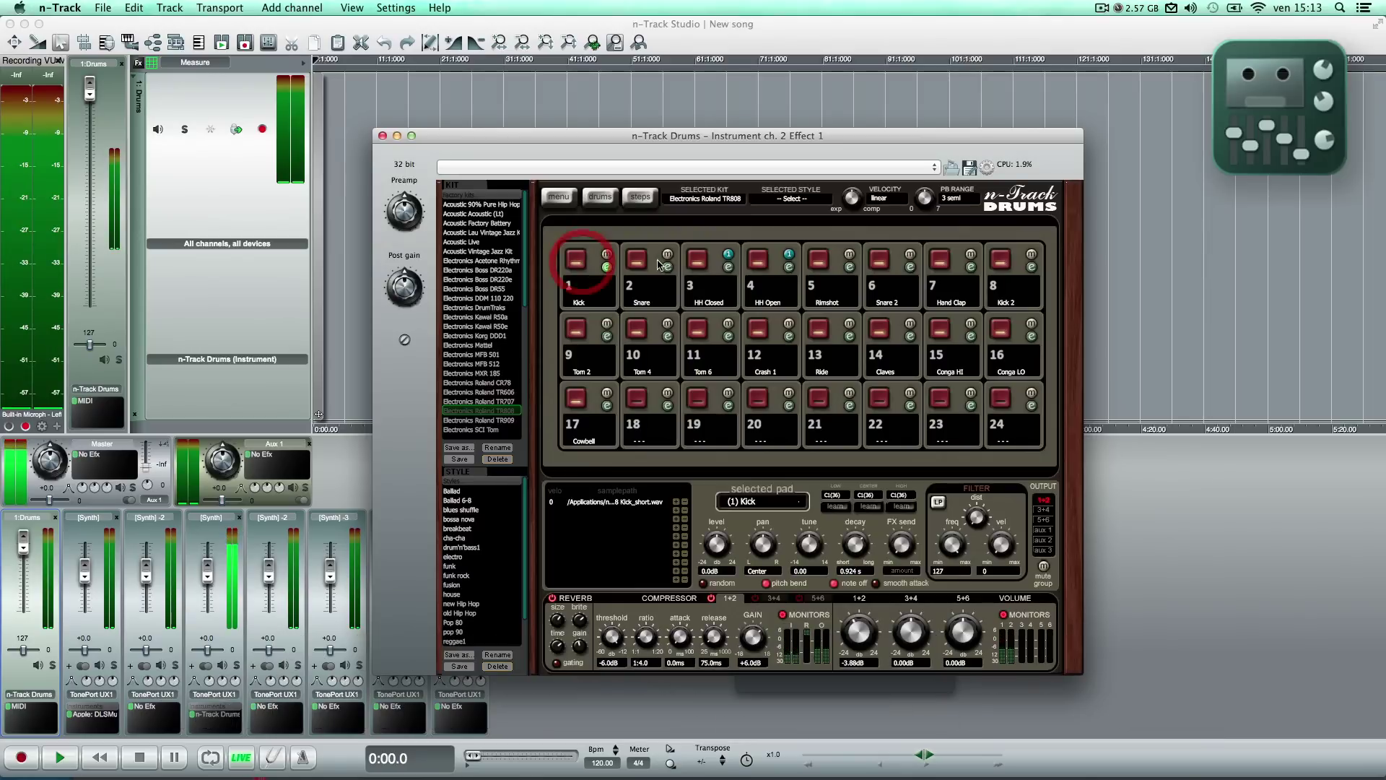
click(760, 263)
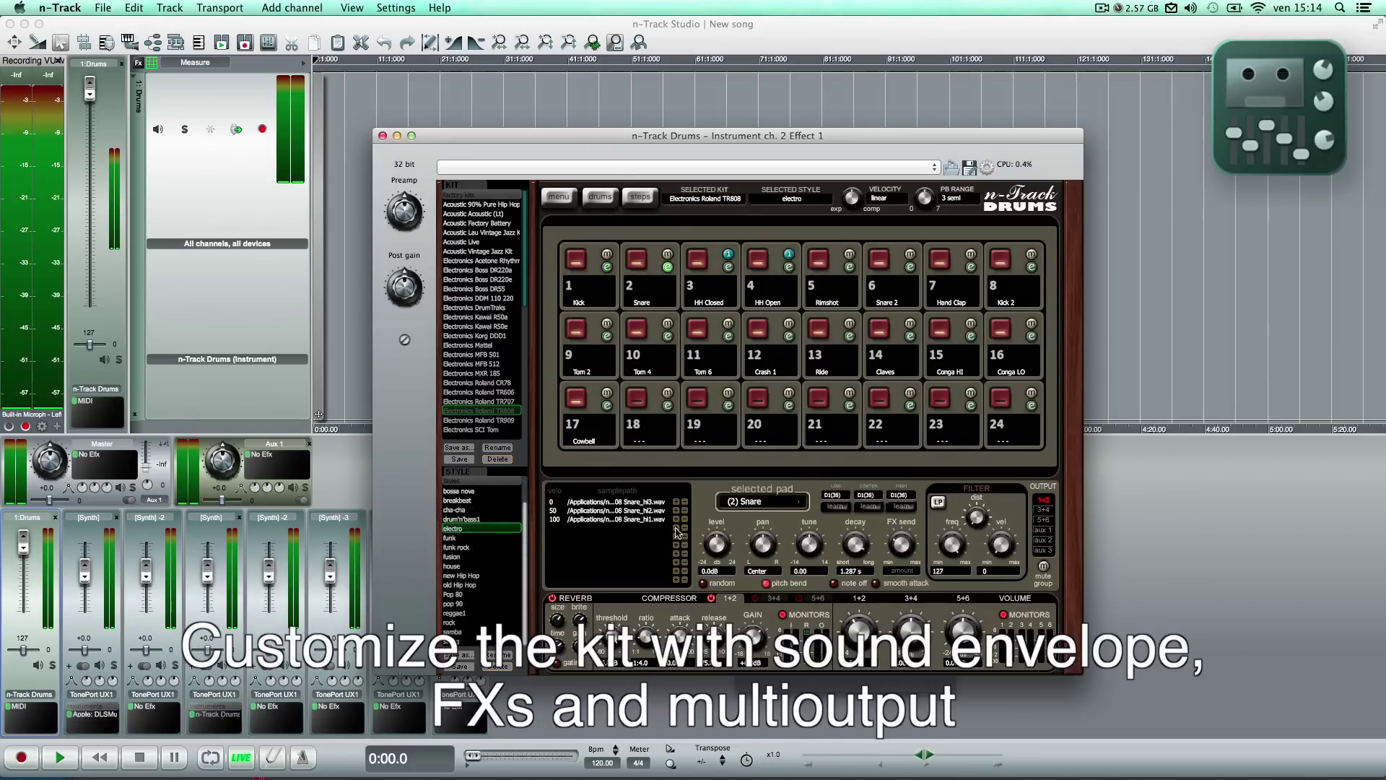
Open the wave file browser for an empty sample slot of the Snare pad, then close it without loading anything
click(677, 529)
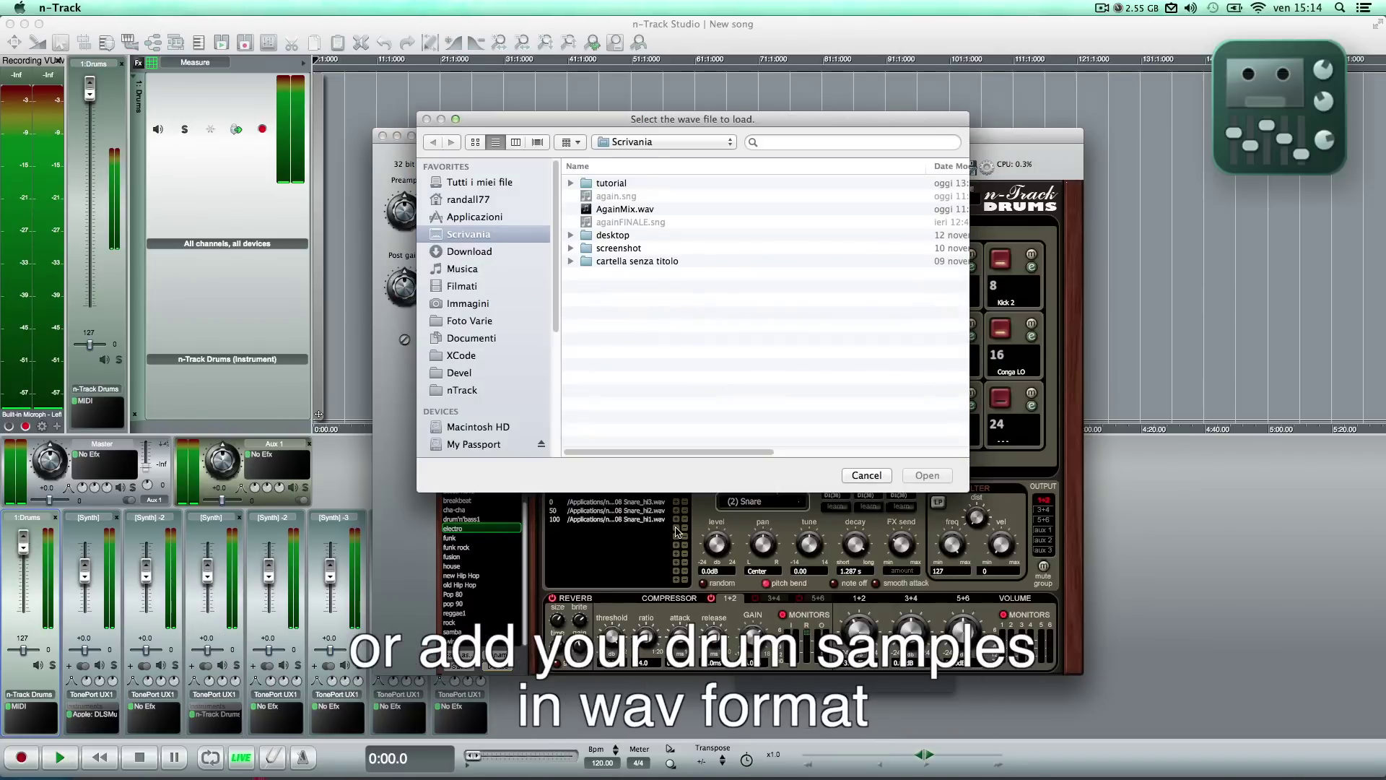
click(865, 476)
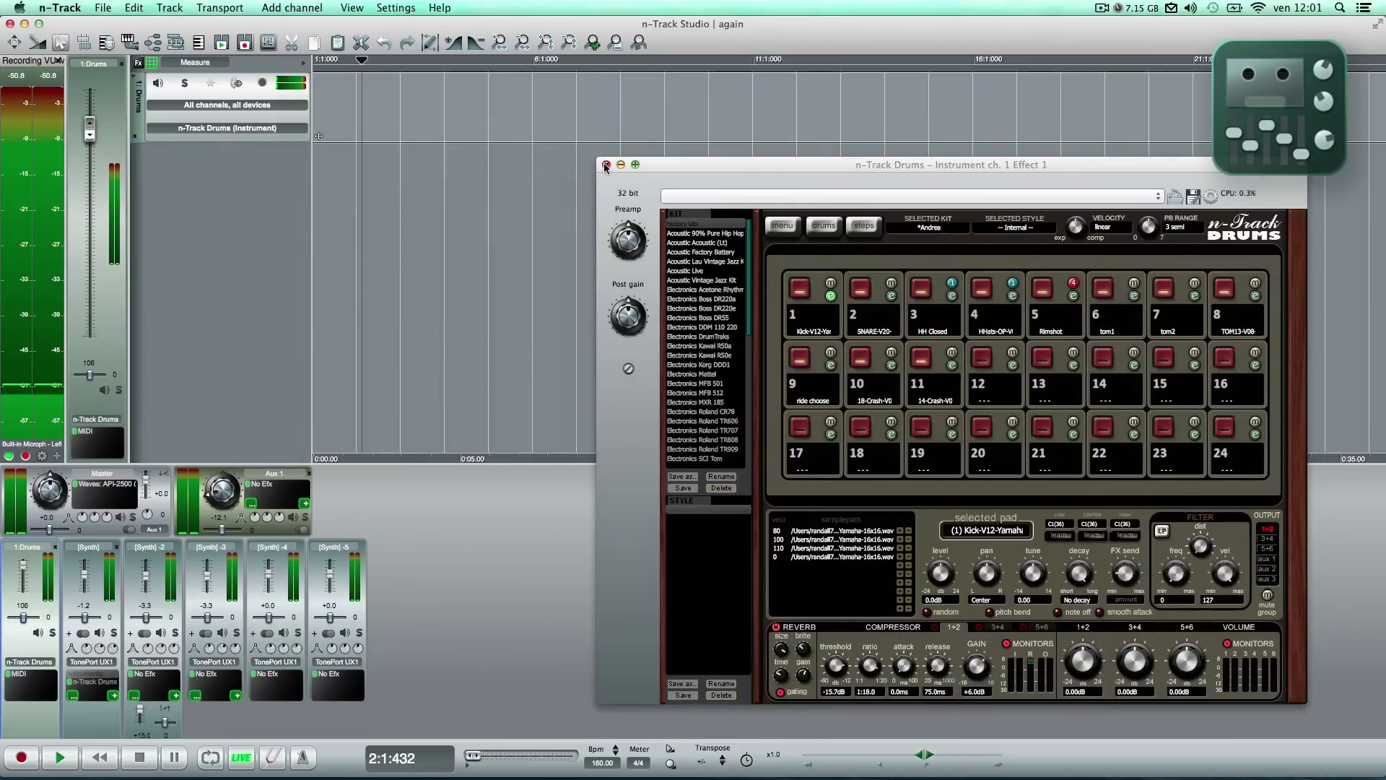
Close the n-Track Drums window and open the piano roll for the Drums track
click(605, 165)
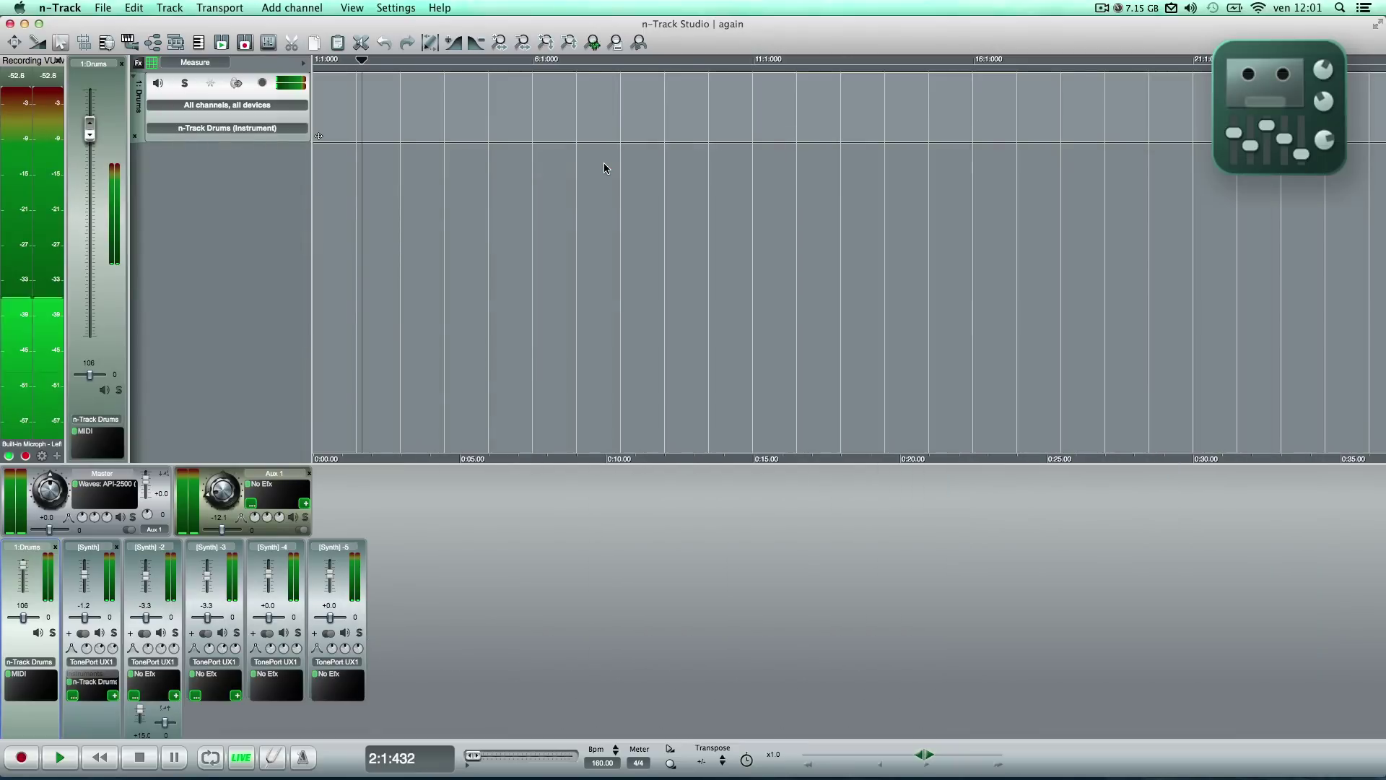
click(201, 45)
drag(274, 54, 359, 71)
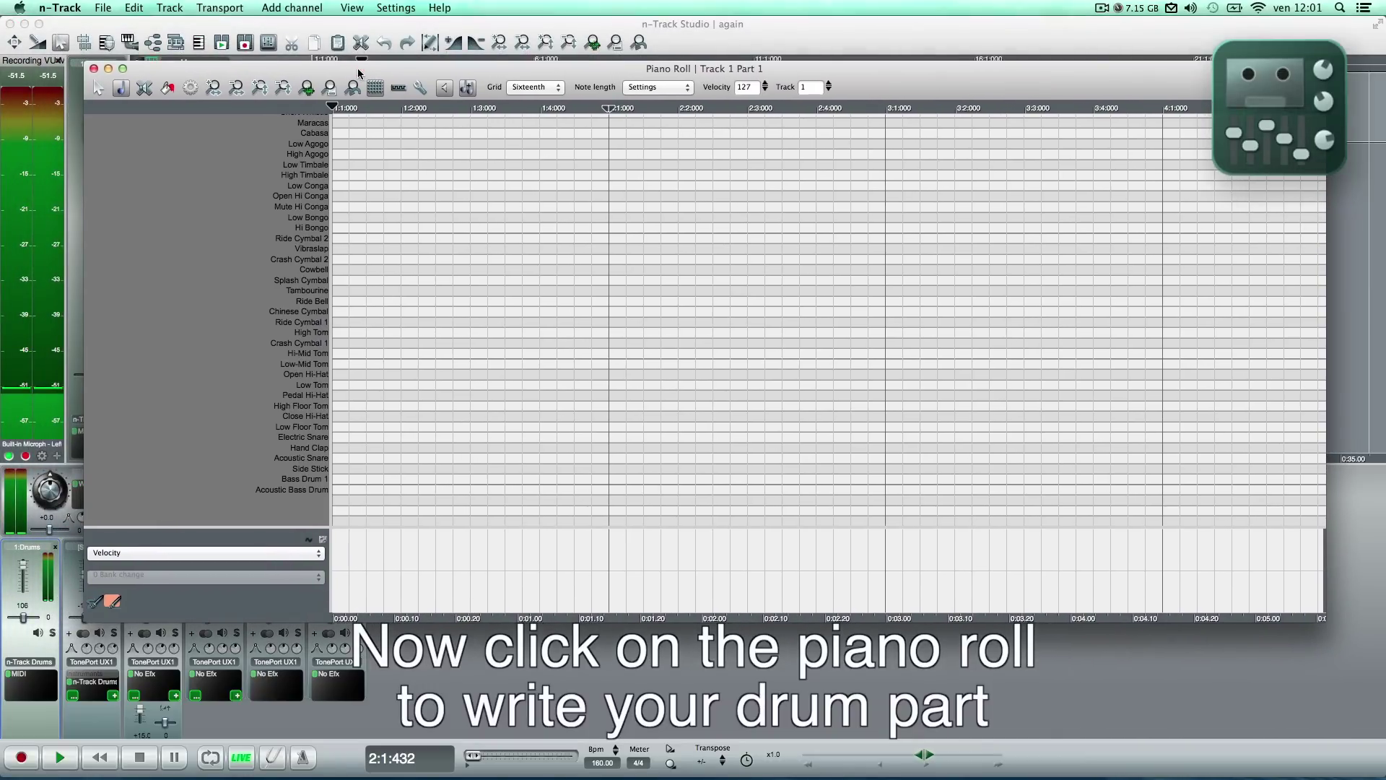
Audition the bass drum, acoustic snare and floor tom sounds from the piano roll's drum names
click(305, 479)
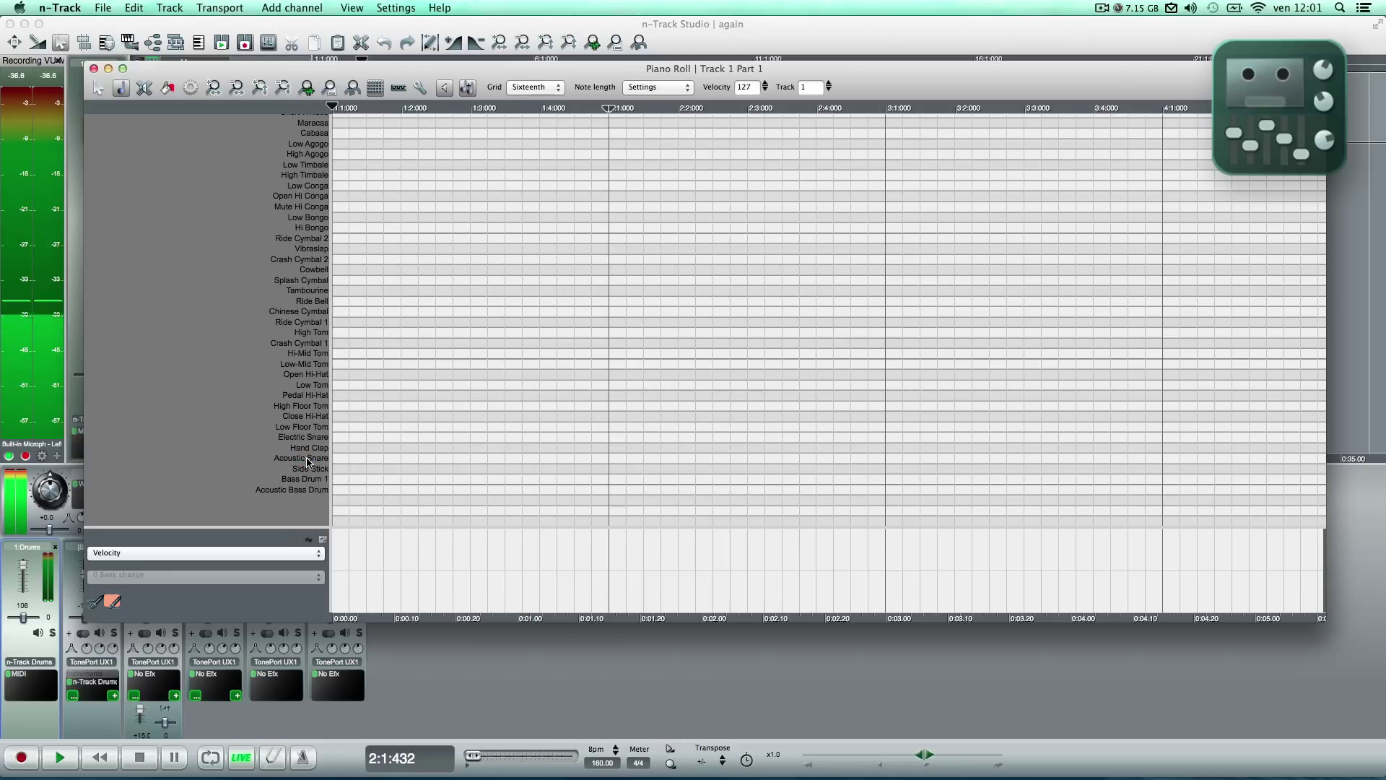
click(303, 458)
click(307, 403)
drag(307, 403, 304, 481)
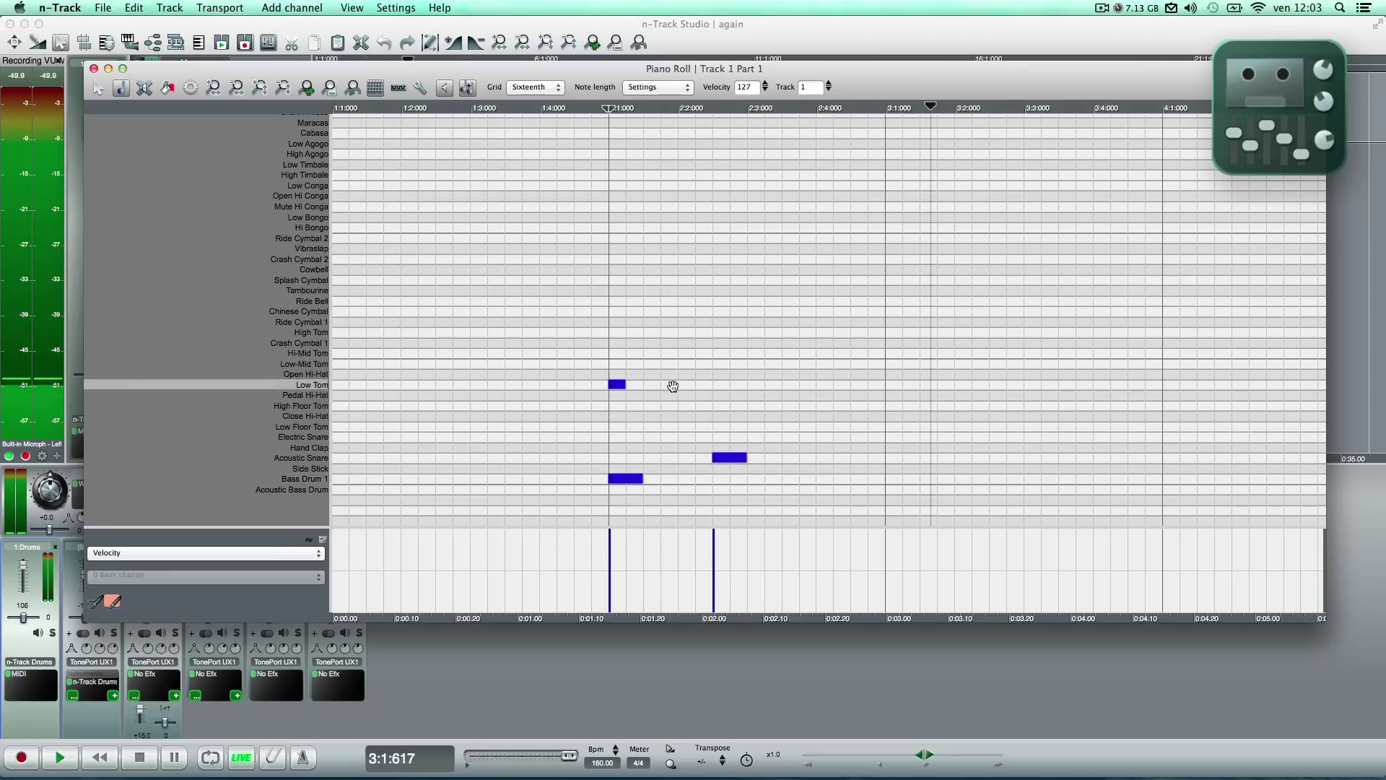
Place Low Tom hits through bar 2 of the piano roll and move the playback position ahead of the pattern
click(680, 384)
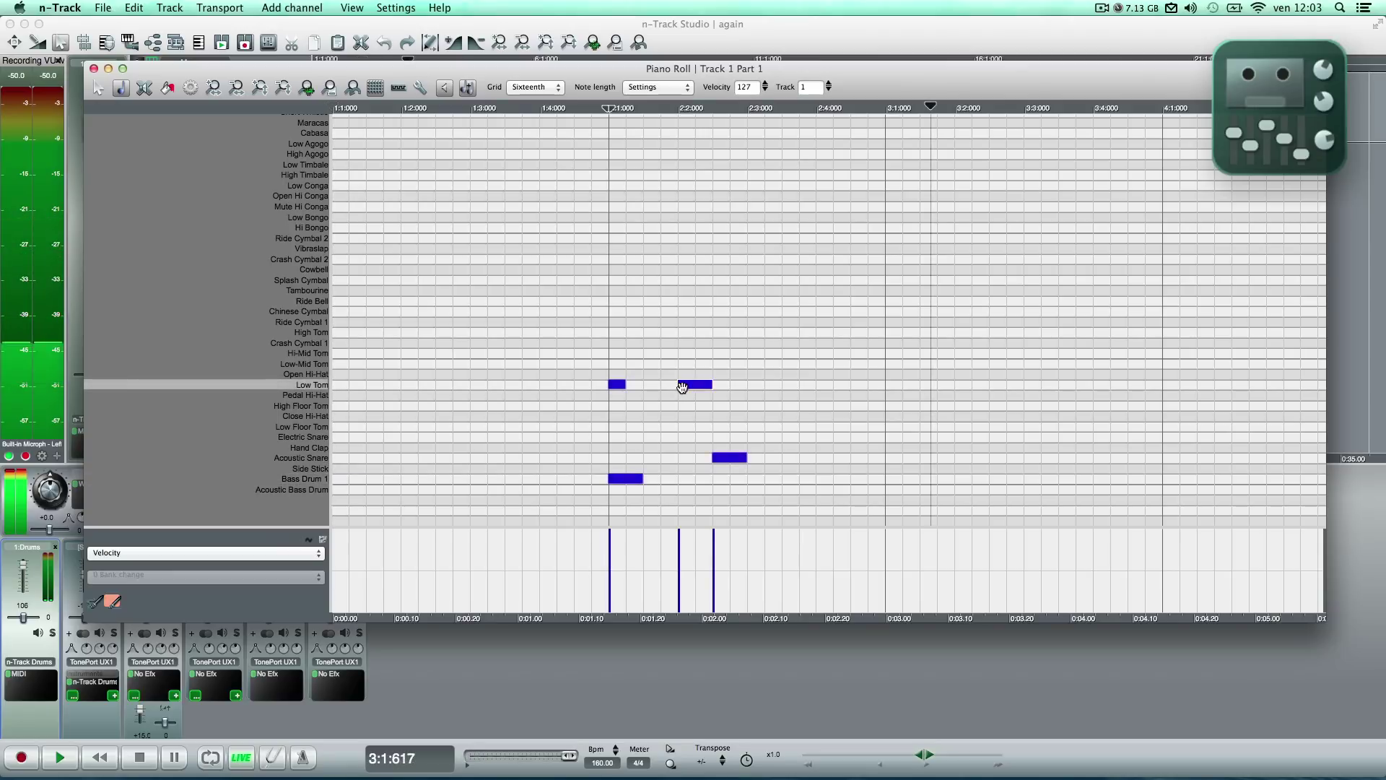
click(767, 385)
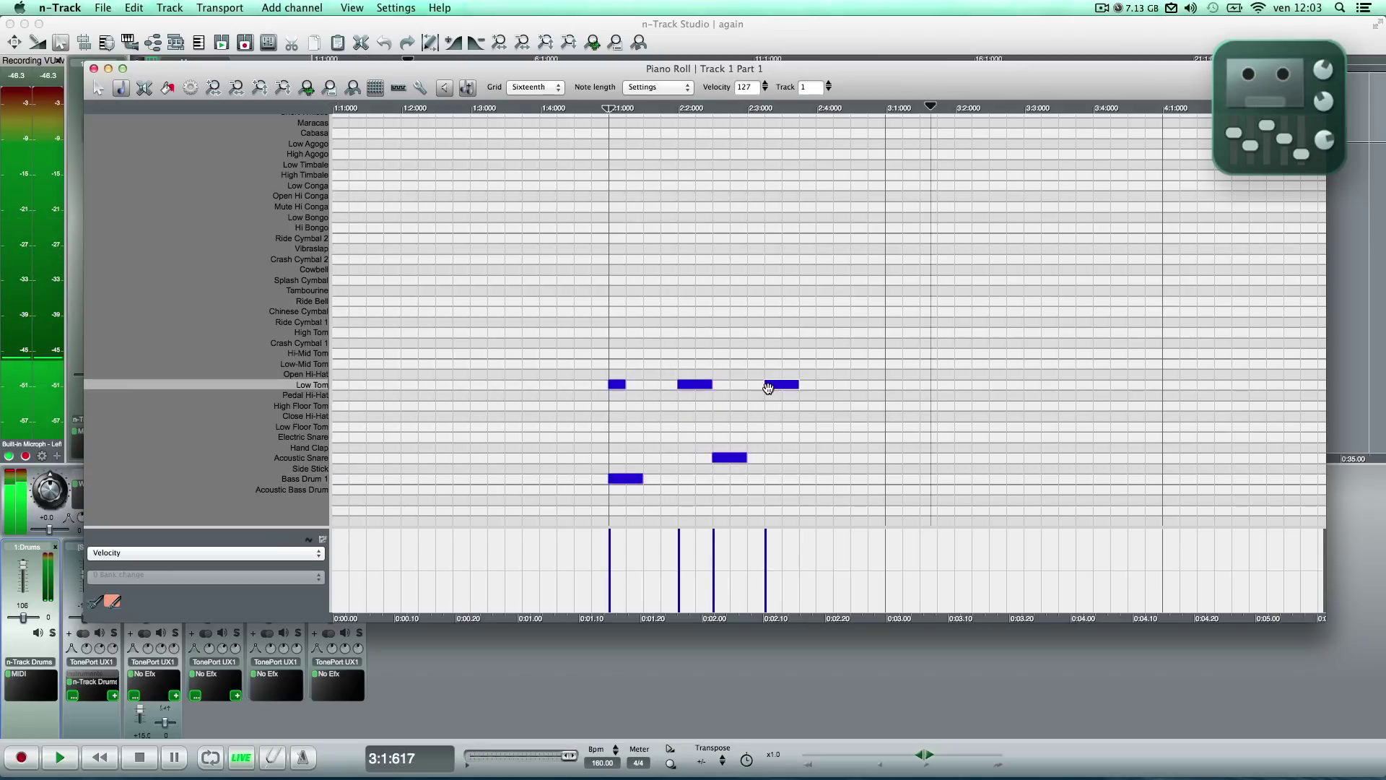
click(768, 388)
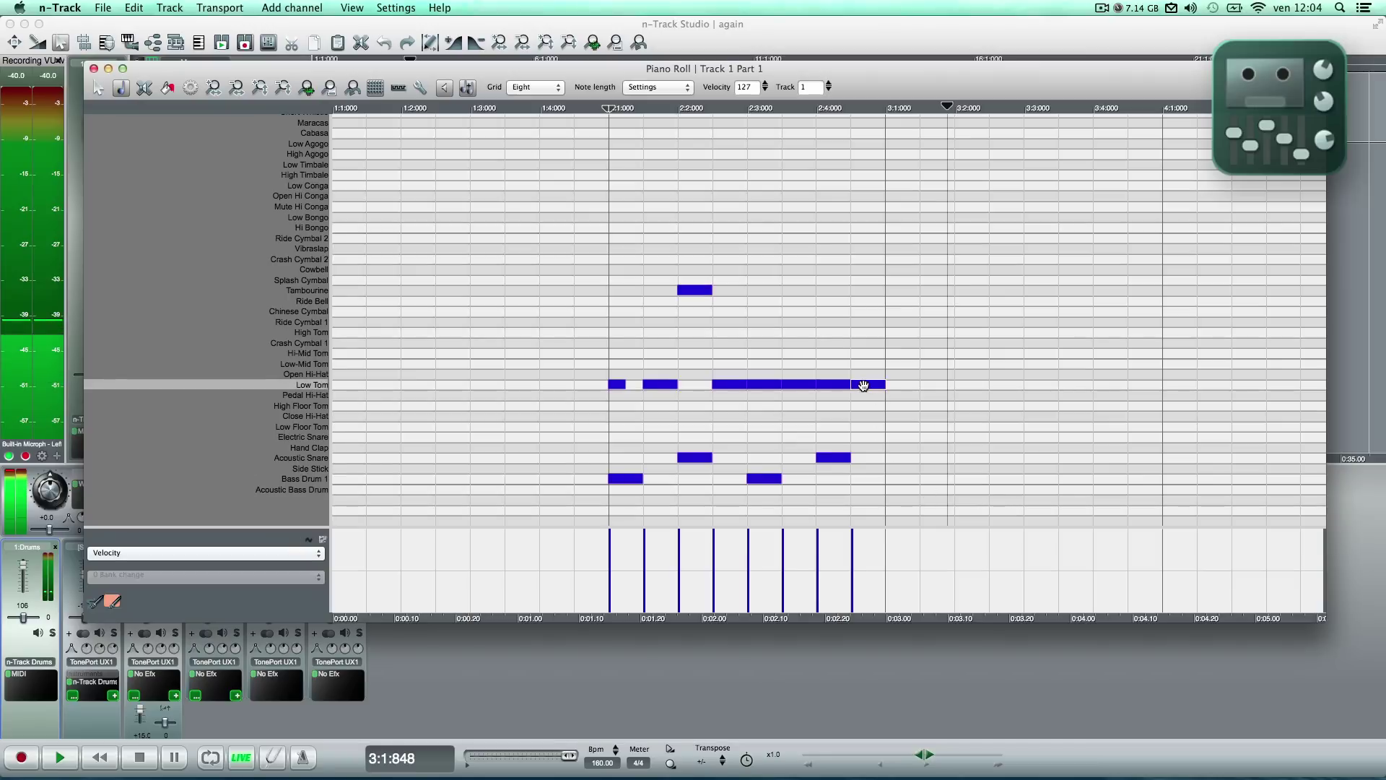
click(867, 384)
click(502, 110)
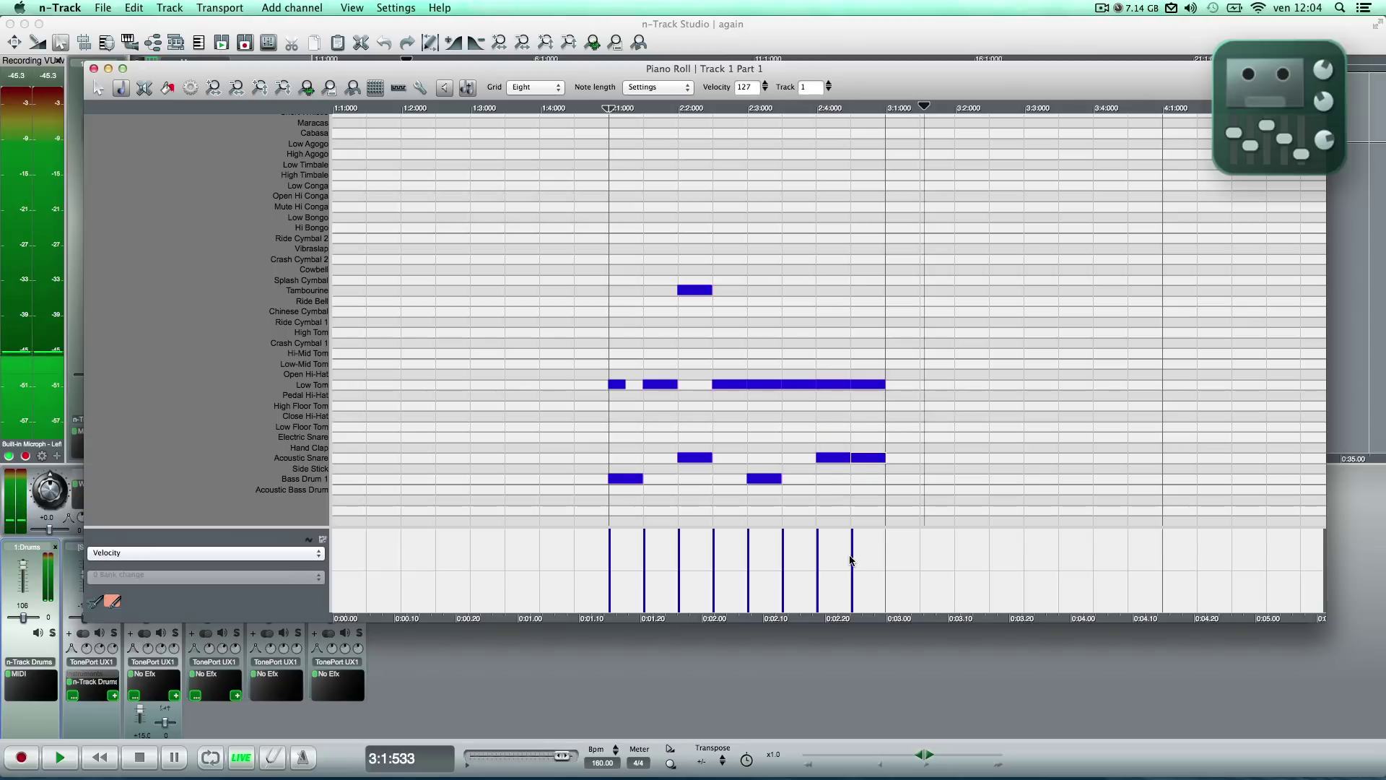
Set the piano roll grid to Sixteenth and add an Acoustic Snare hit on the last sixteenth of bar 2
click(517, 88)
click(531, 101)
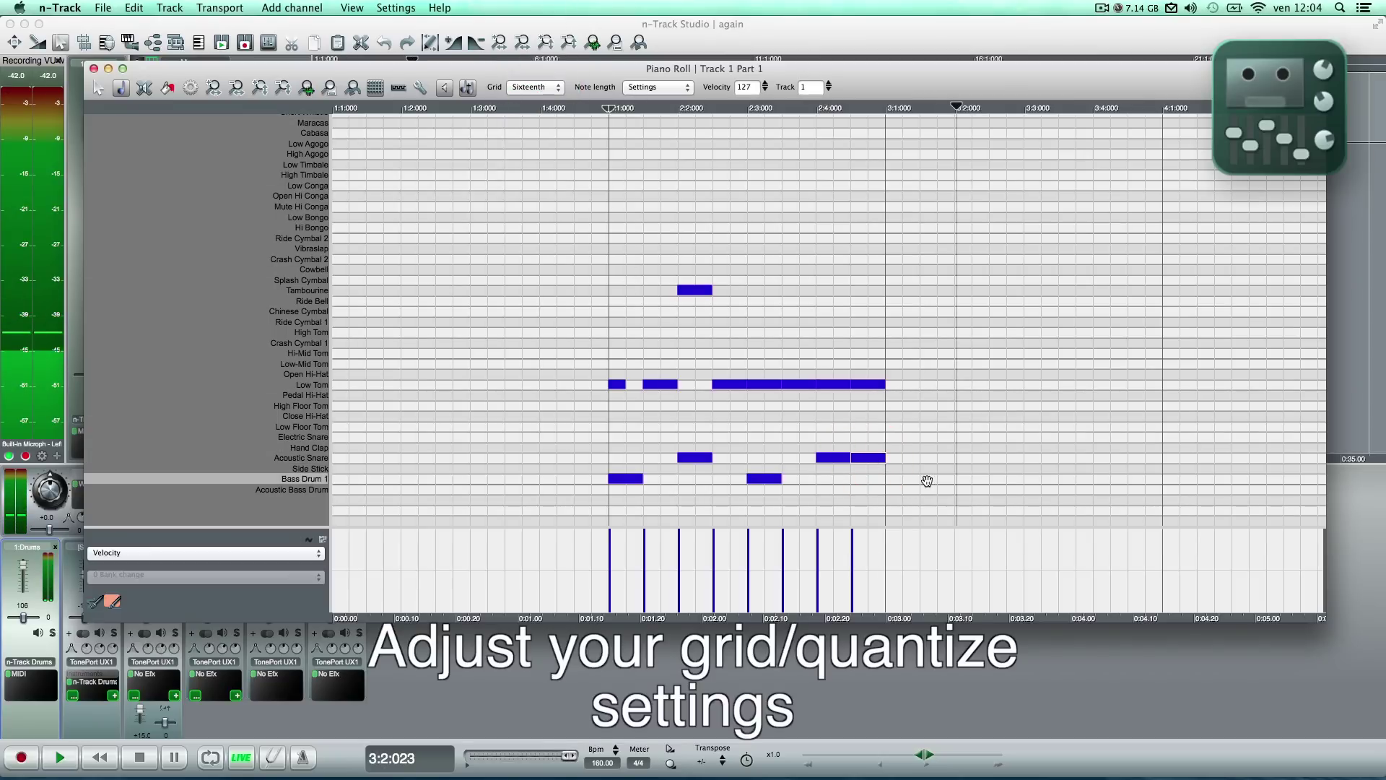
click(876, 458)
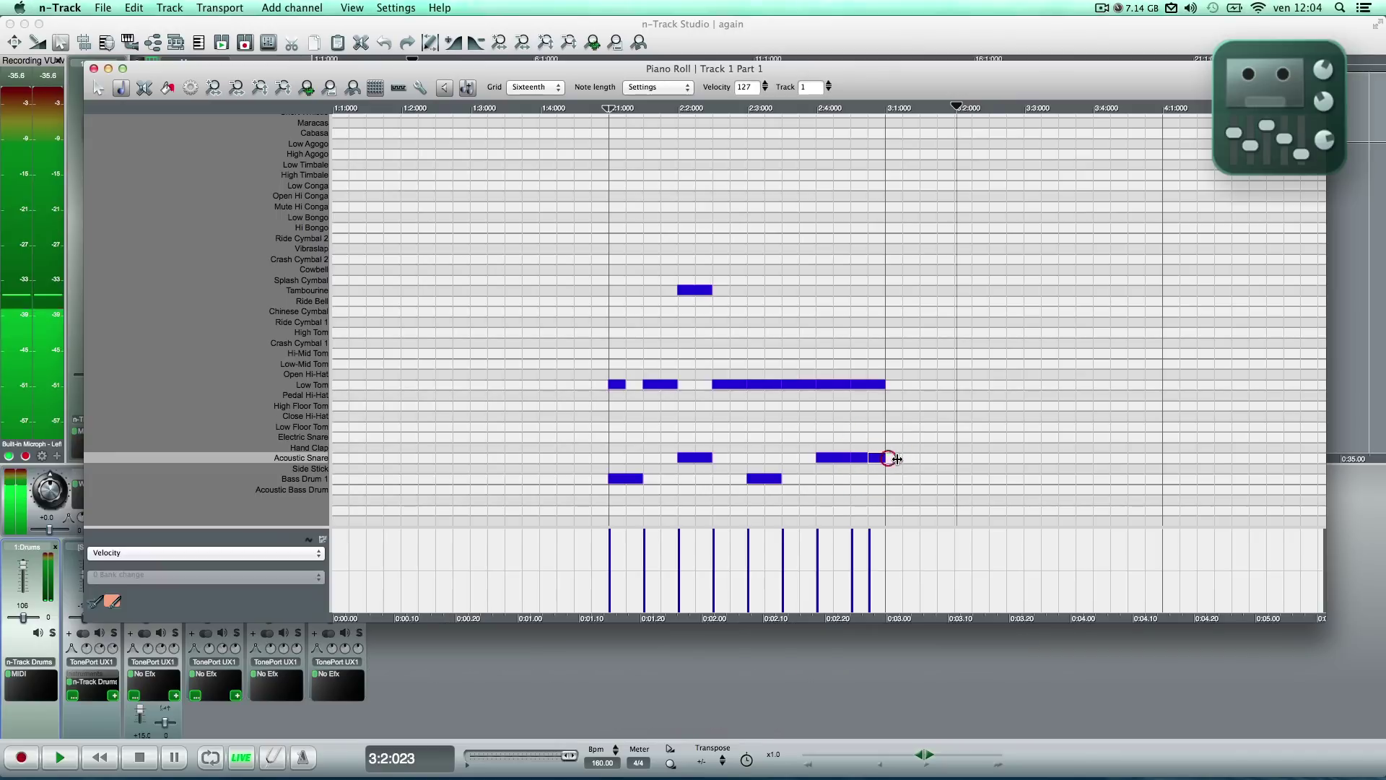
Lower the velocity of the last two hits in bar 2 and move the playback position back to beat 4 of bar 1
mouse_move(838, 532)
mouse_down()
mouse_move(876, 526)
mouse_move(887, 553)
mouse_up()
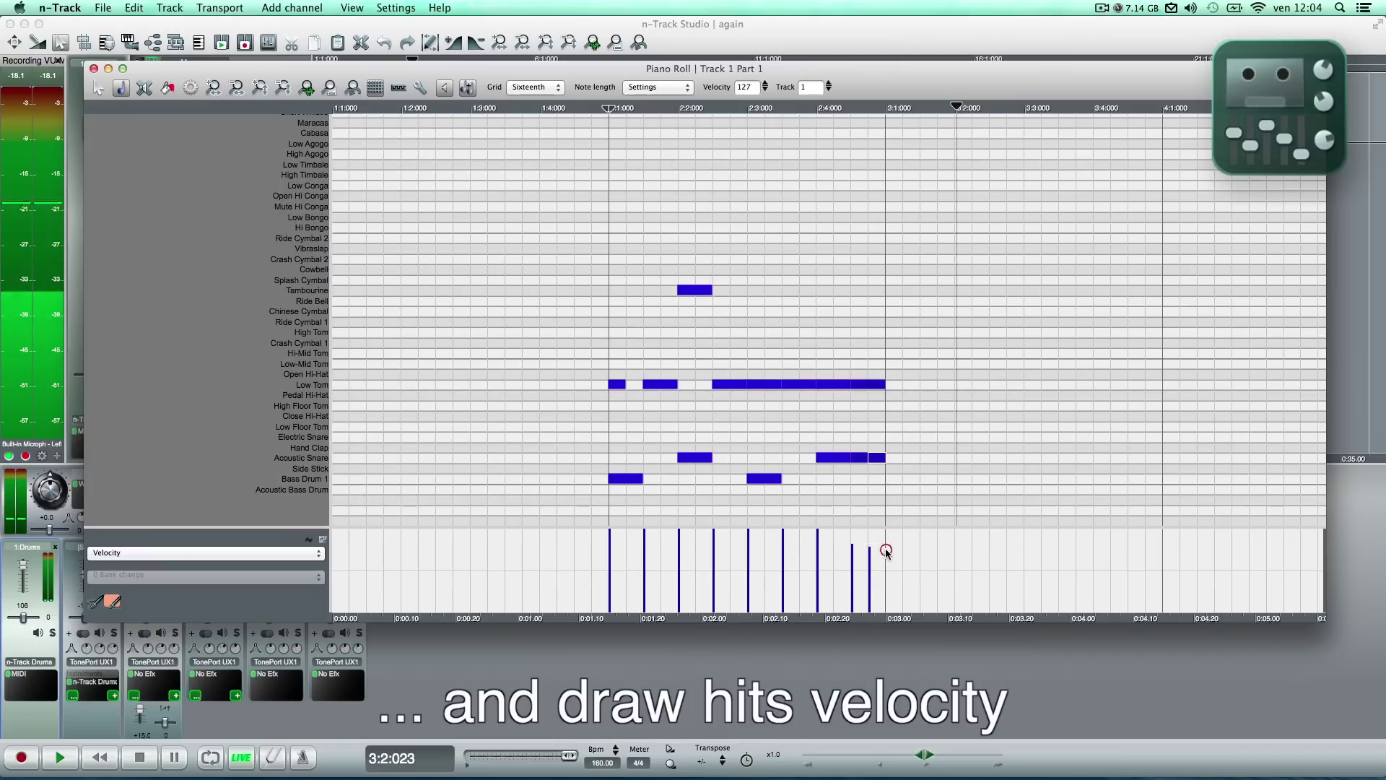
click(558, 108)
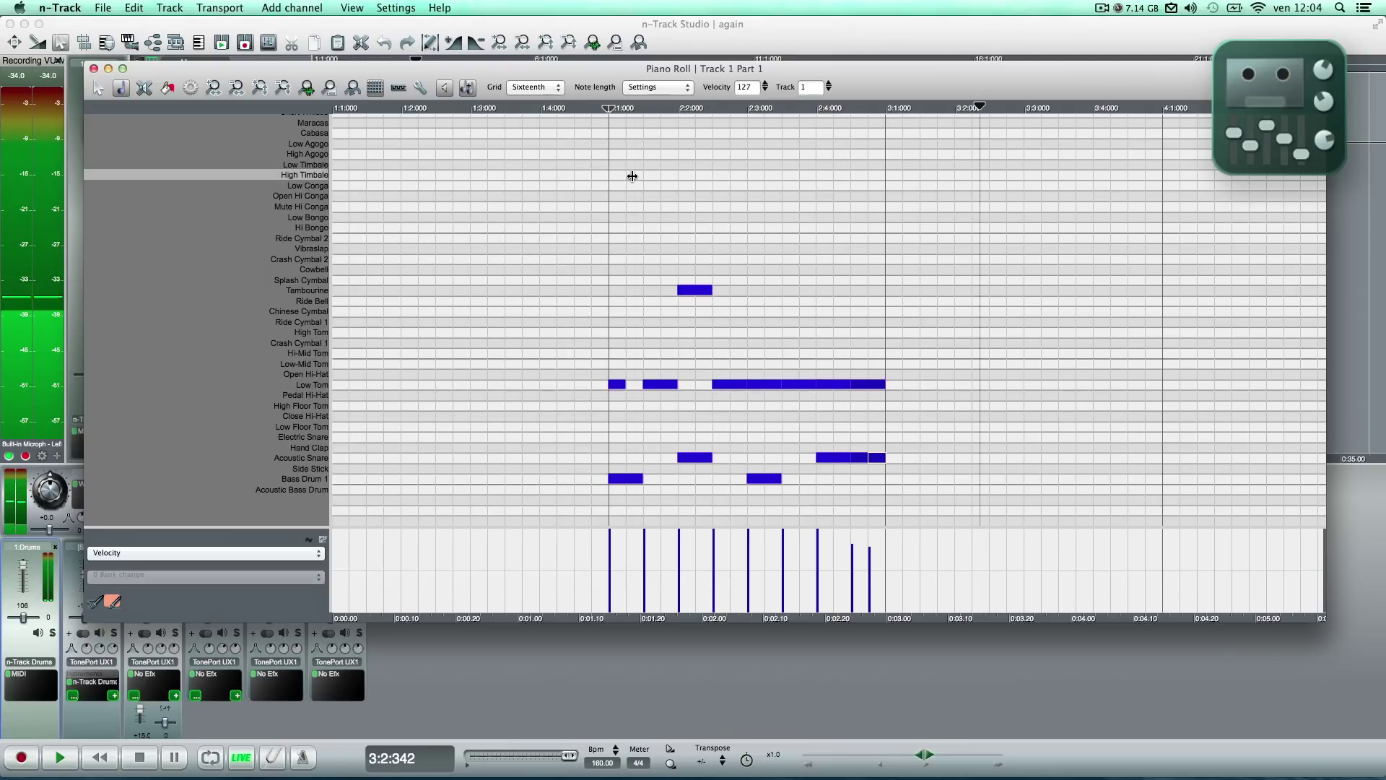
Copy all the drum notes of bar 2 and paste them at 3:1:000
click(105, 91)
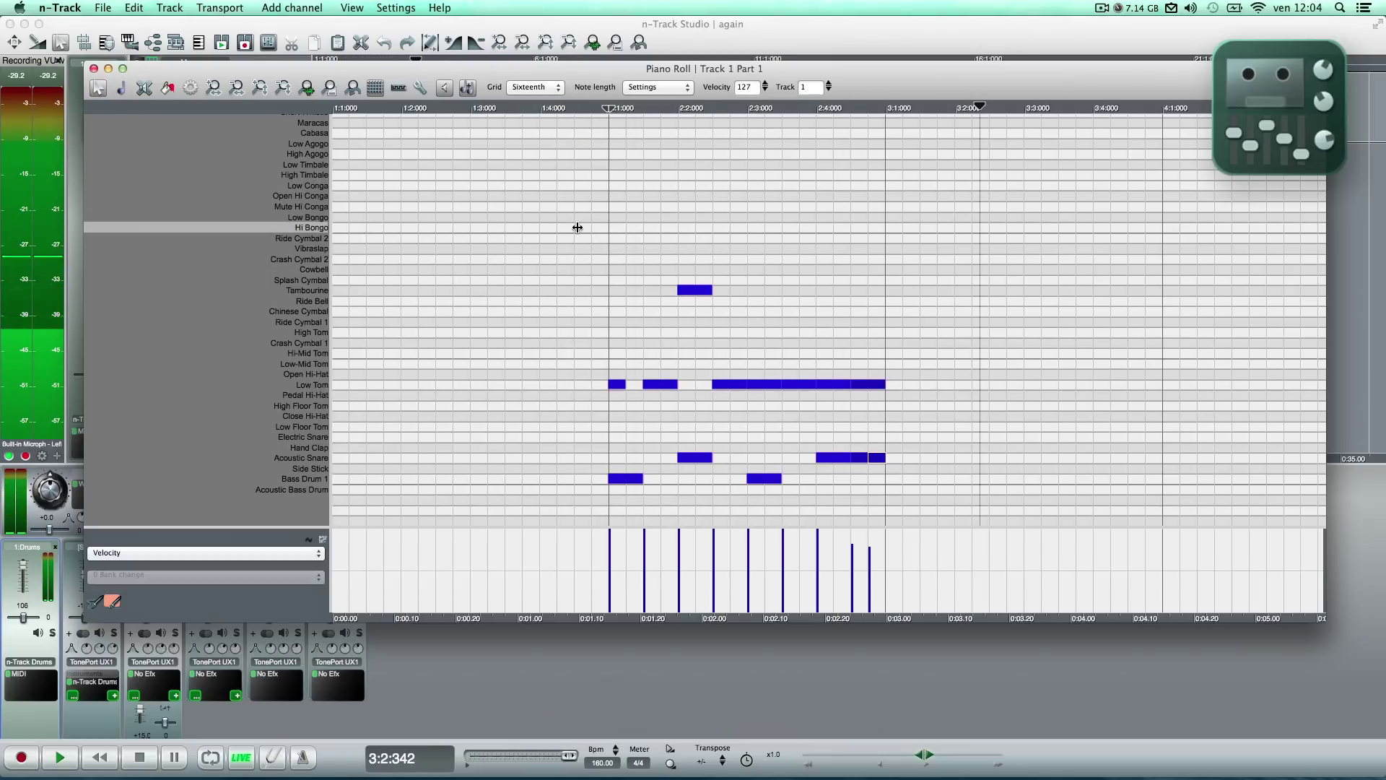
drag(576, 228, 895, 511)
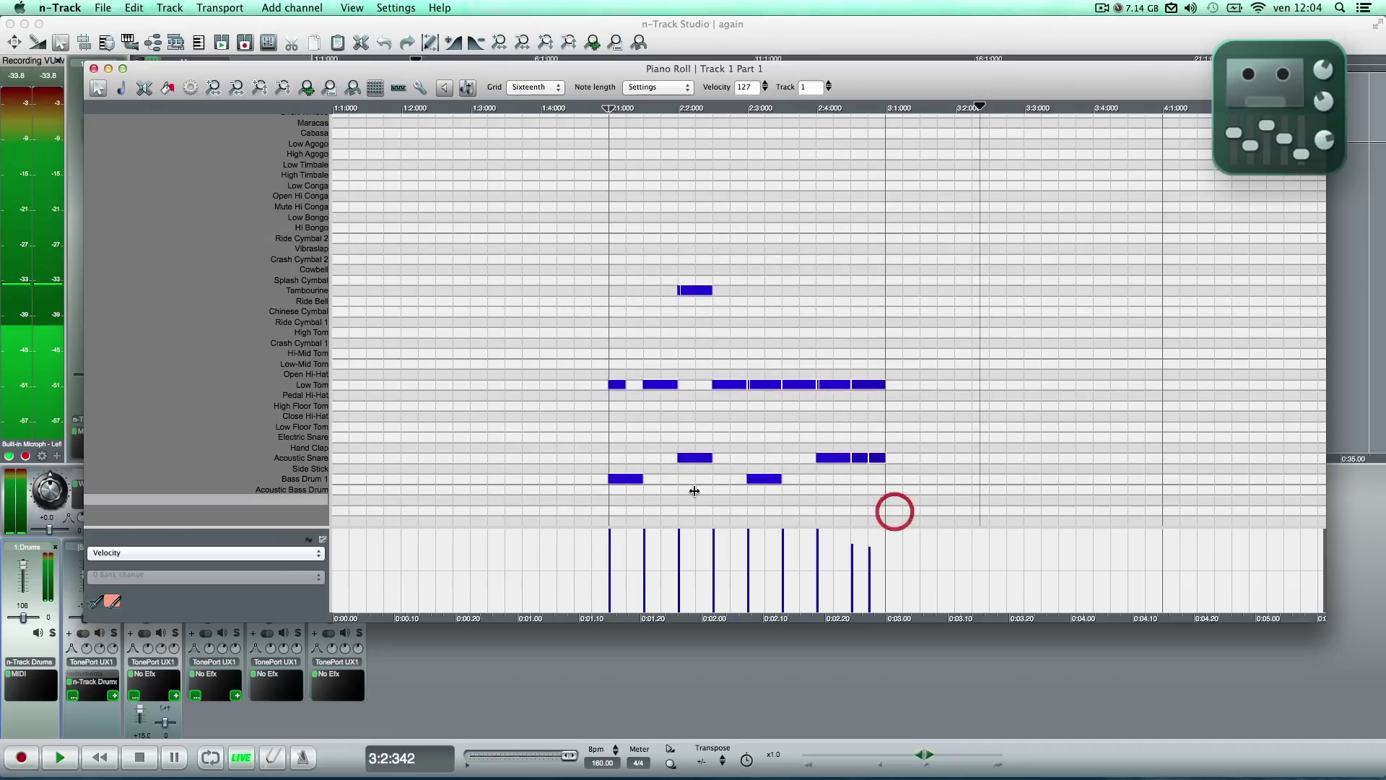
right_click(621, 480)
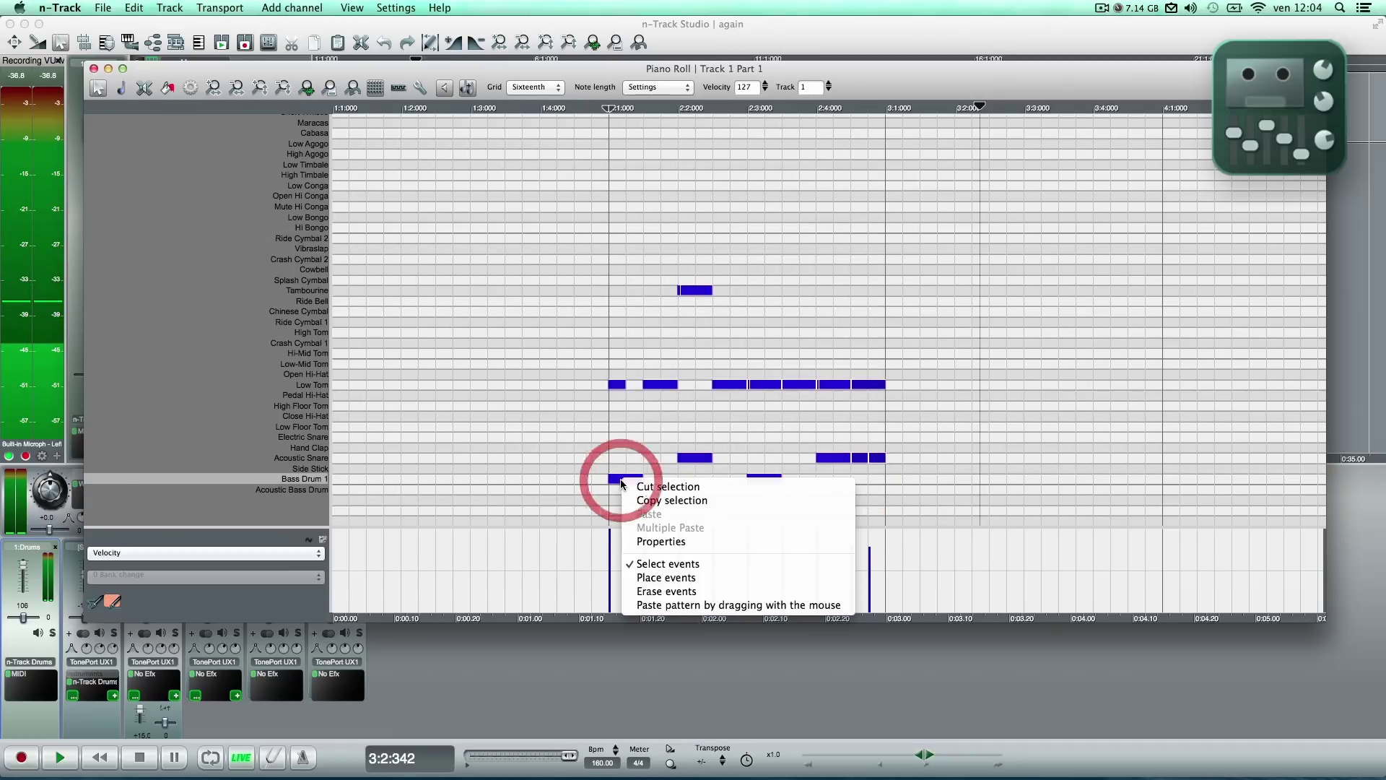
click(647, 498)
click(888, 107)
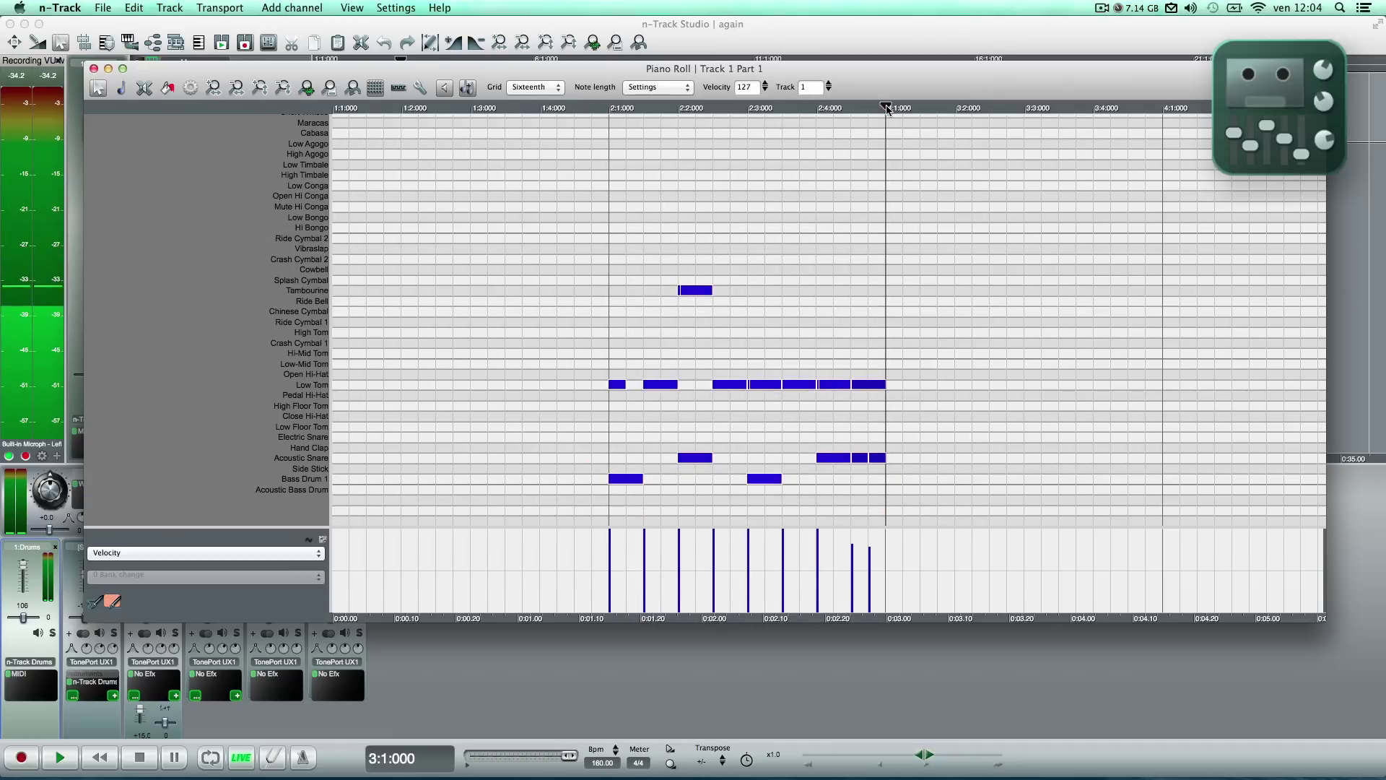
right_click(898, 355)
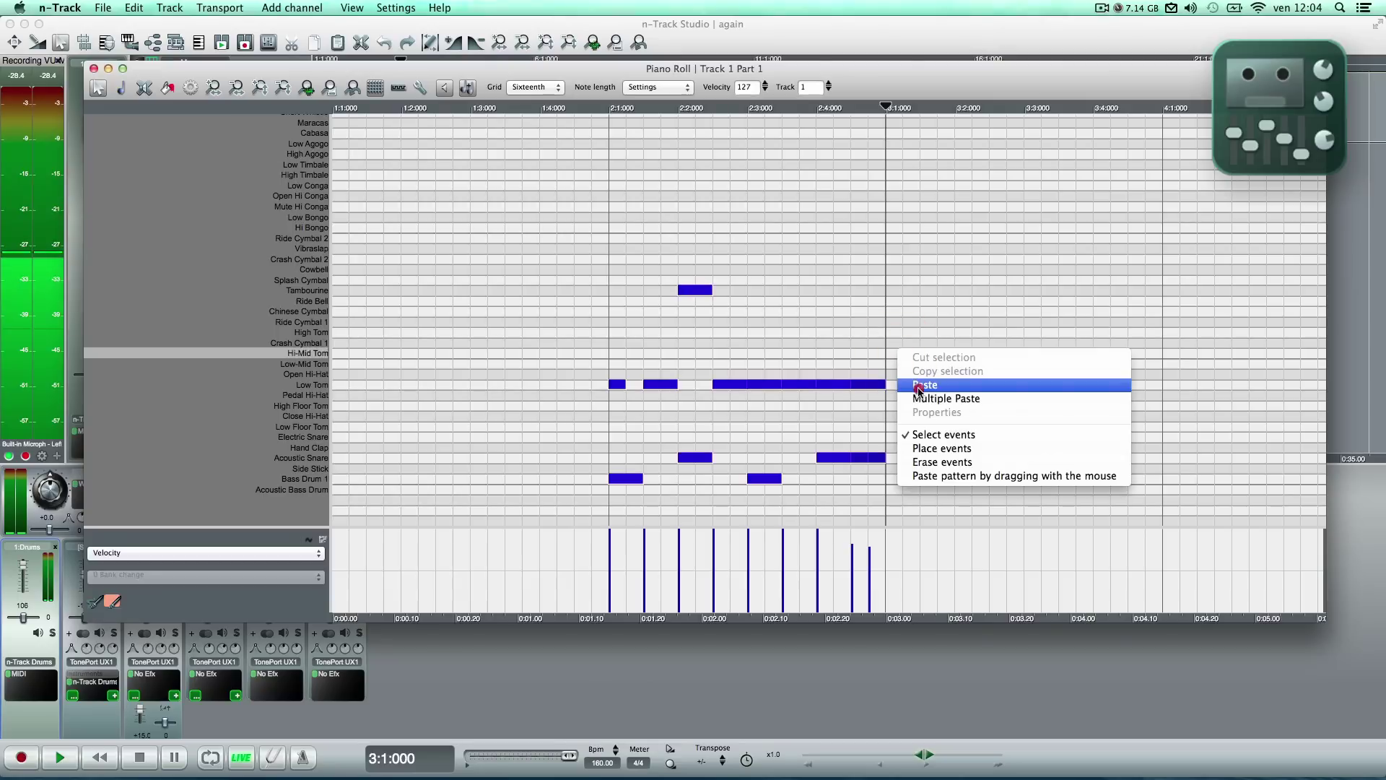
click(918, 385)
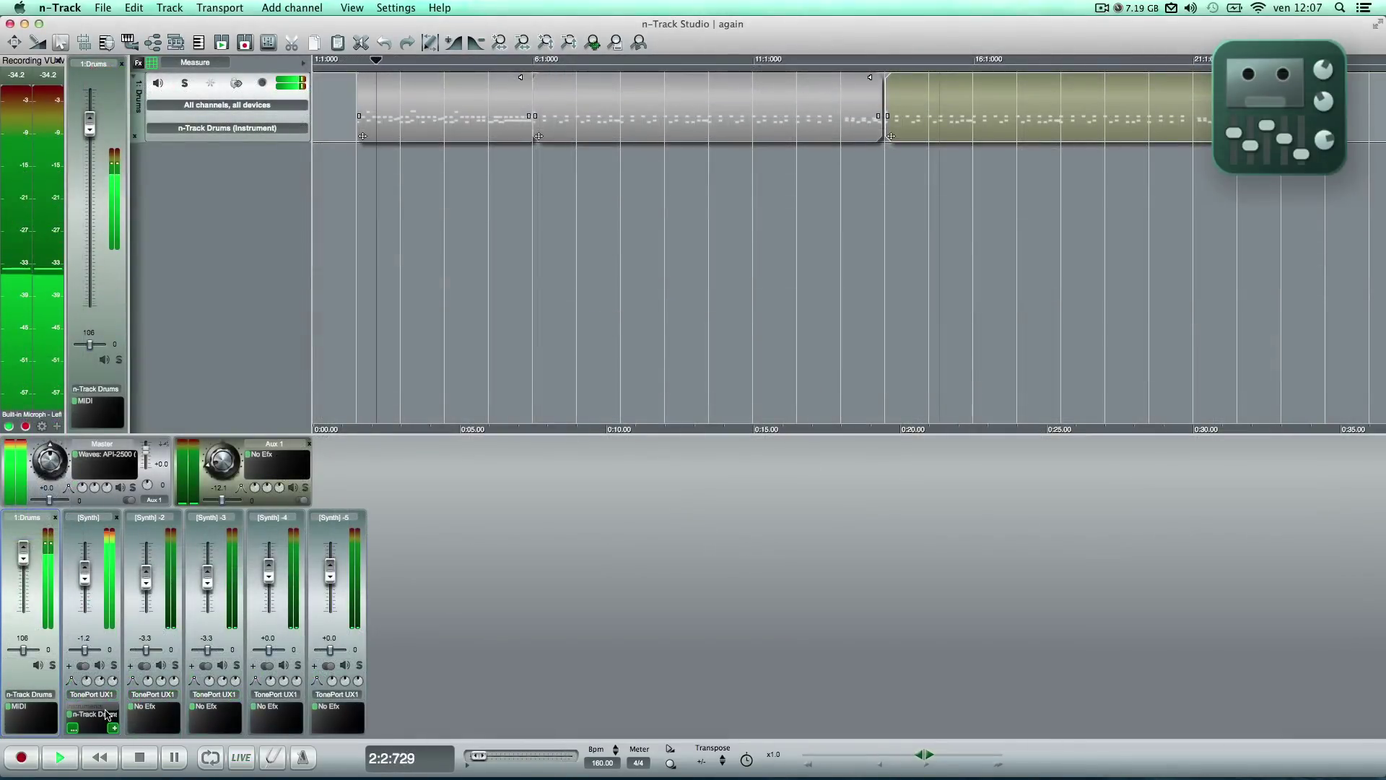
In the n-Track Drums instrument, route the kick pad to output 5+6 and the snare pad to output 3+4
double_click(106, 715)
drag(470, 242, 660, 153)
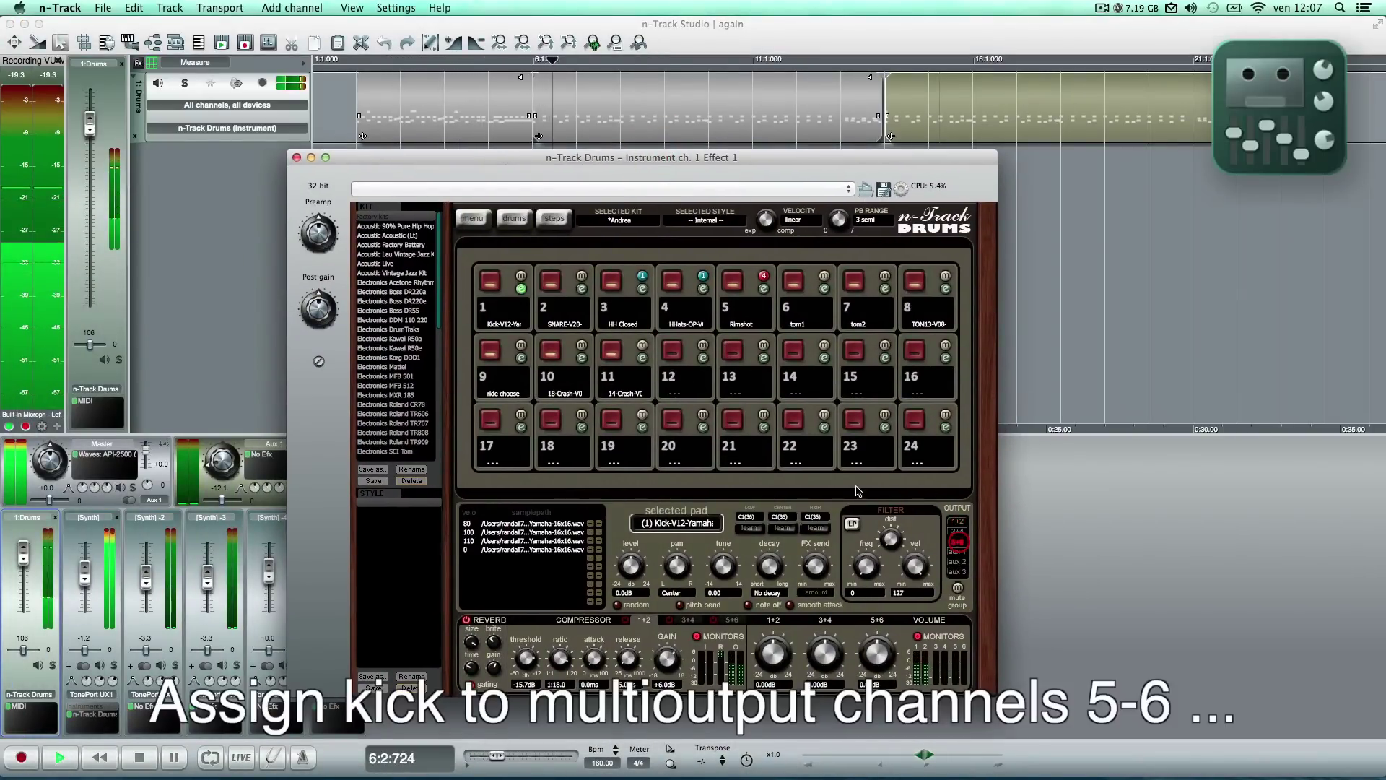
click(956, 531)
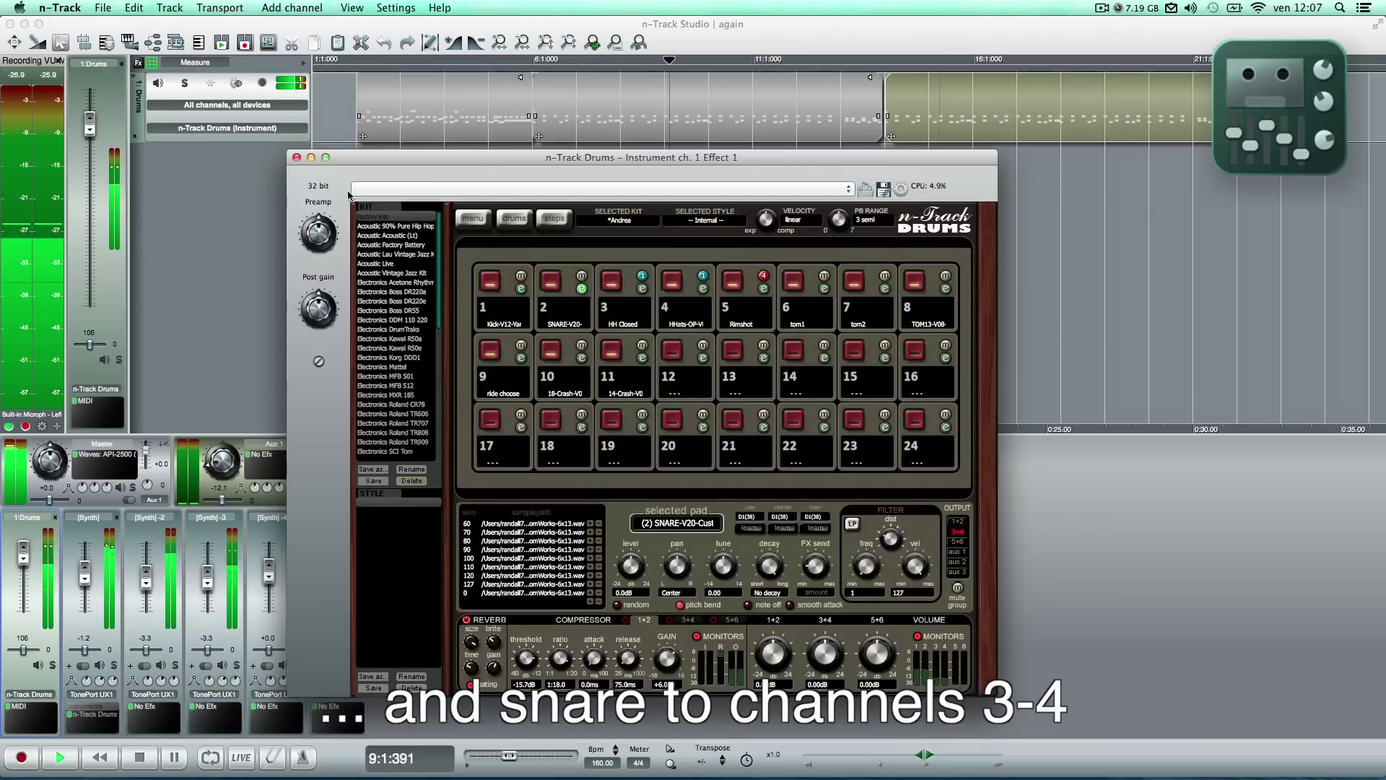
click(296, 158)
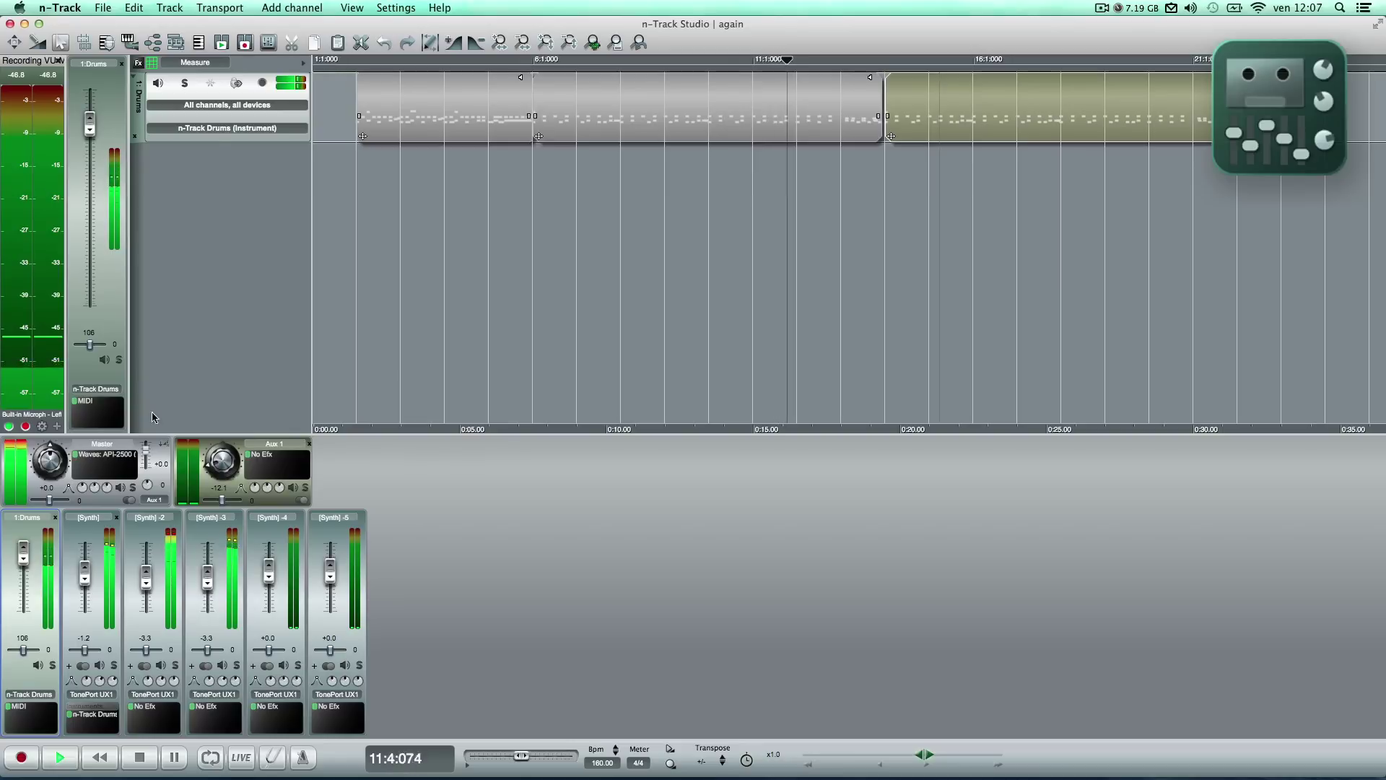
Add the n-Track nEfx Compressor from the favorite effects to the [Synth] -3 channel
mouse_move(214, 734)
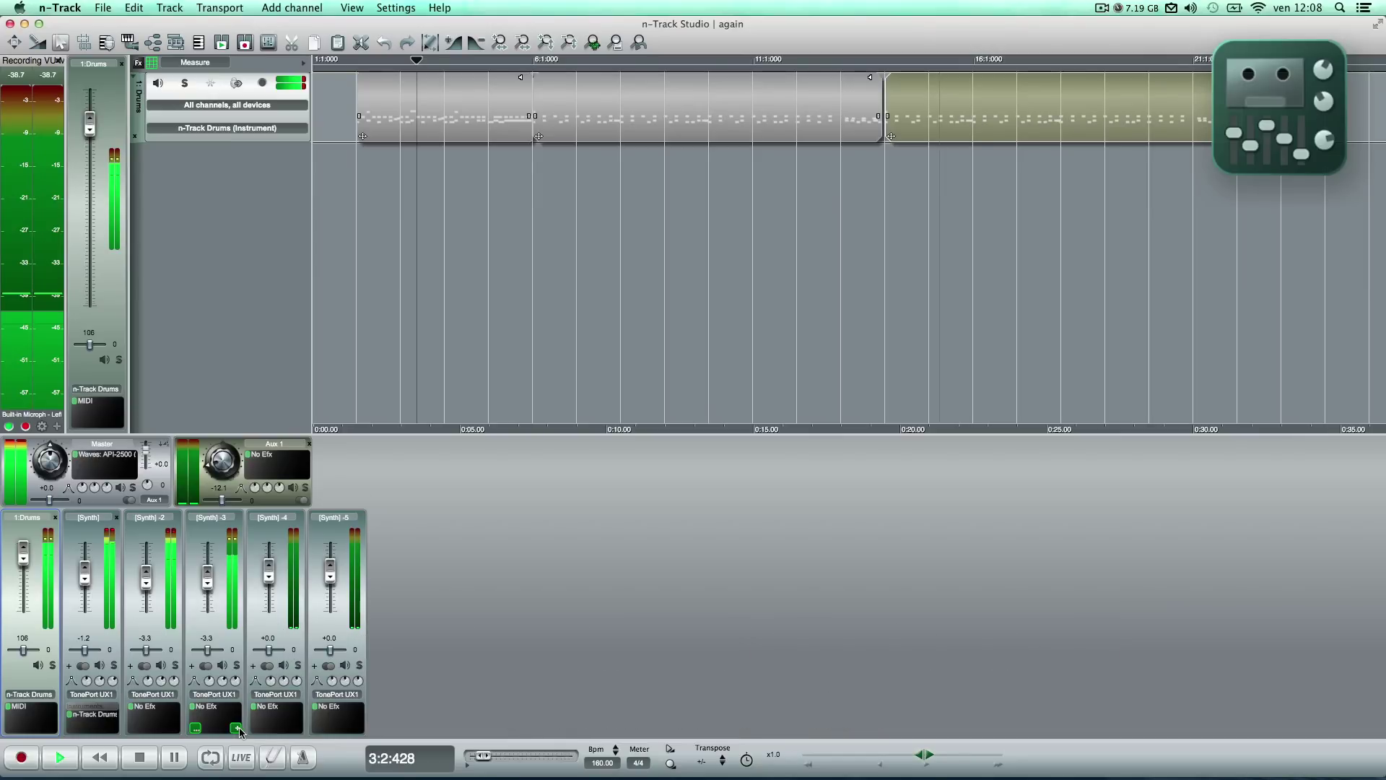
click(236, 728)
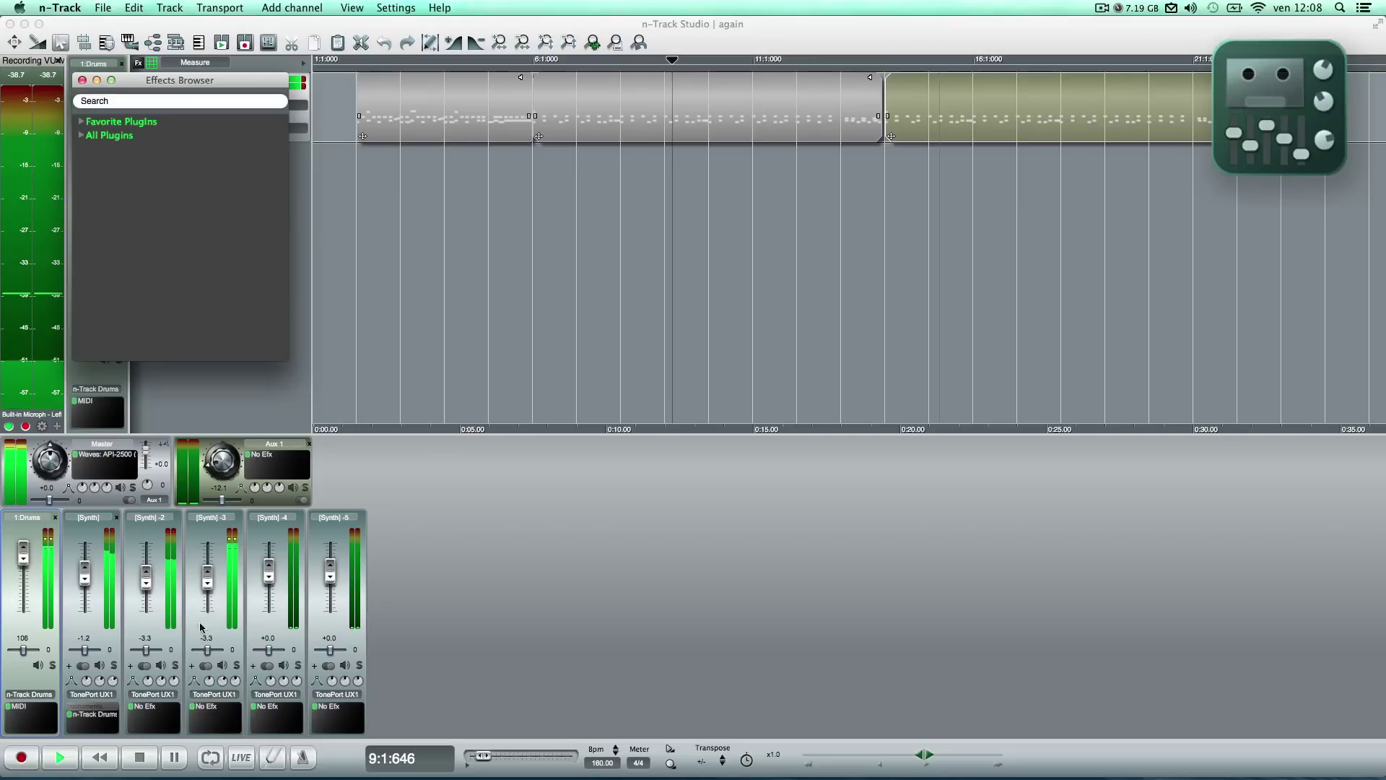
click(81, 135)
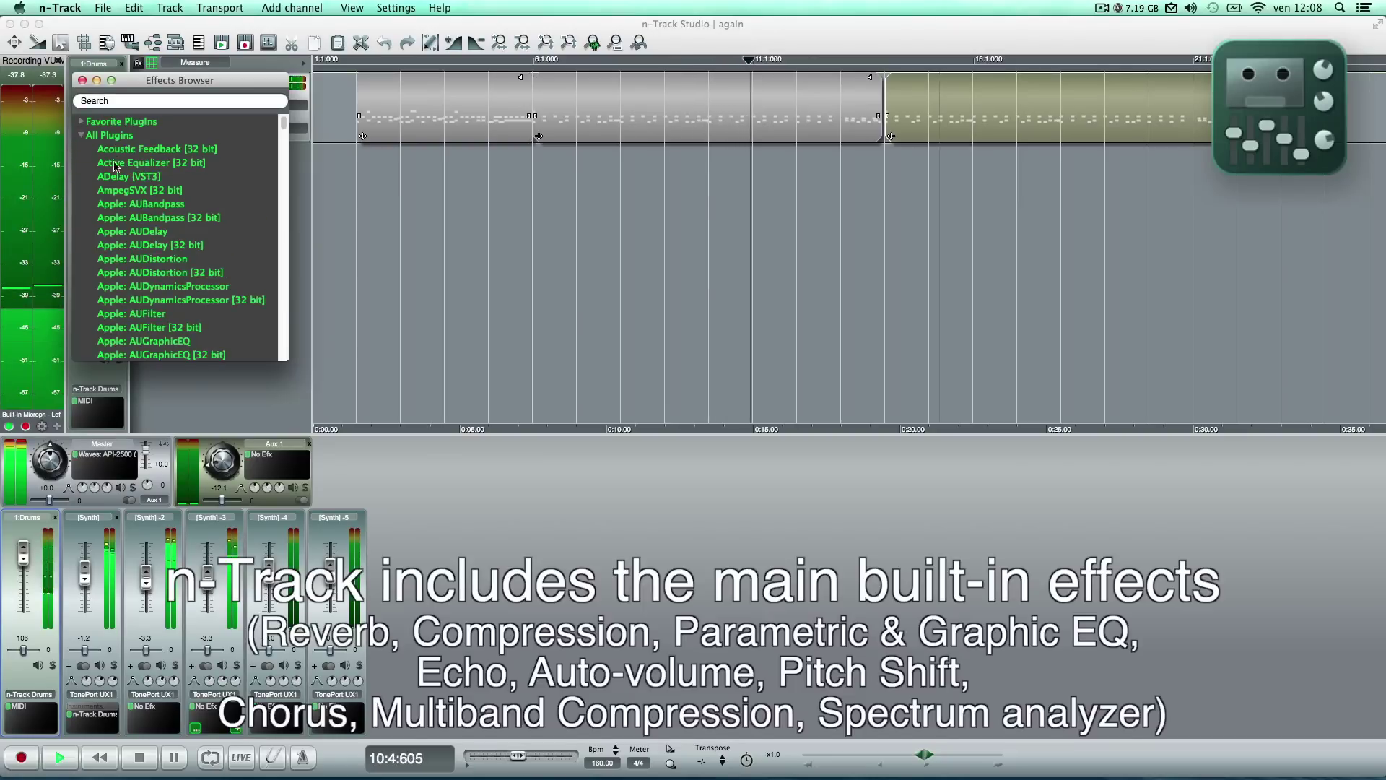
click(82, 135)
click(83, 122)
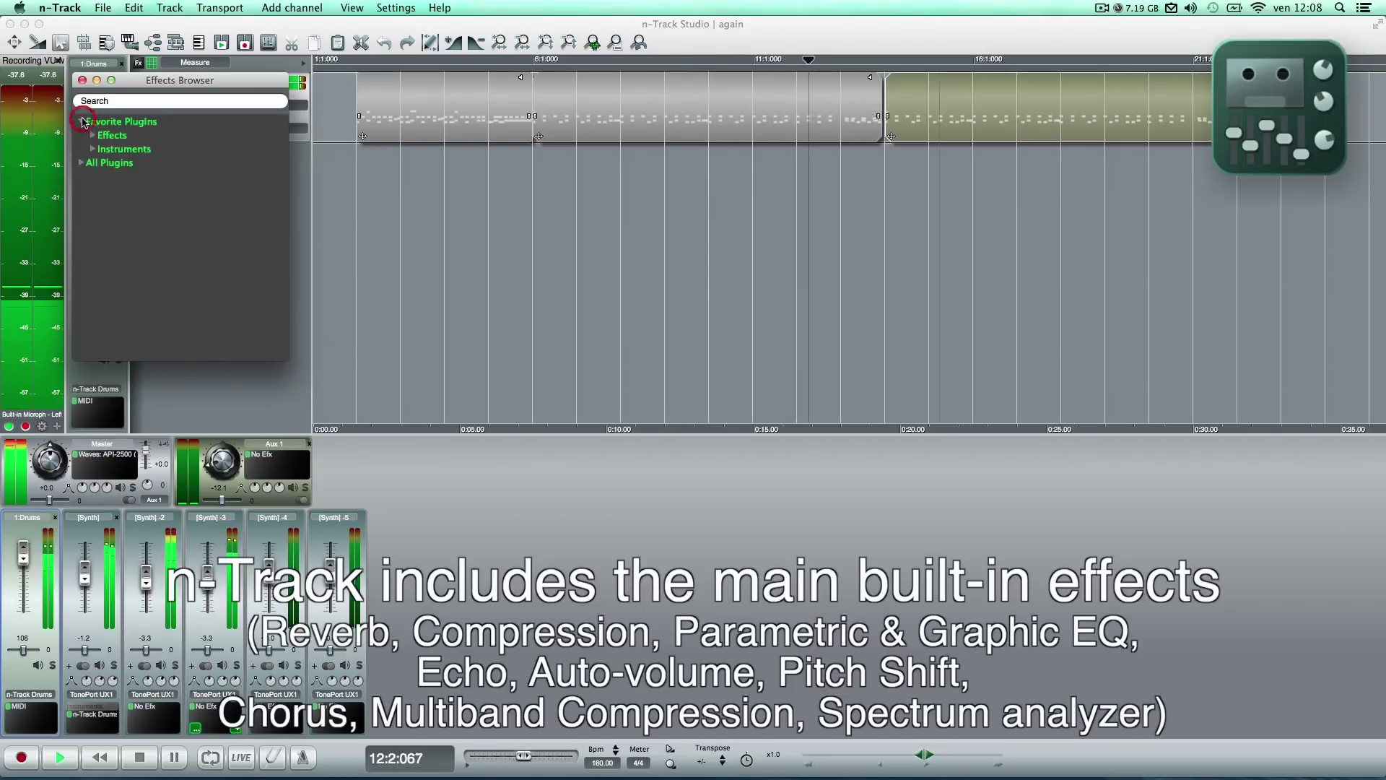
click(93, 135)
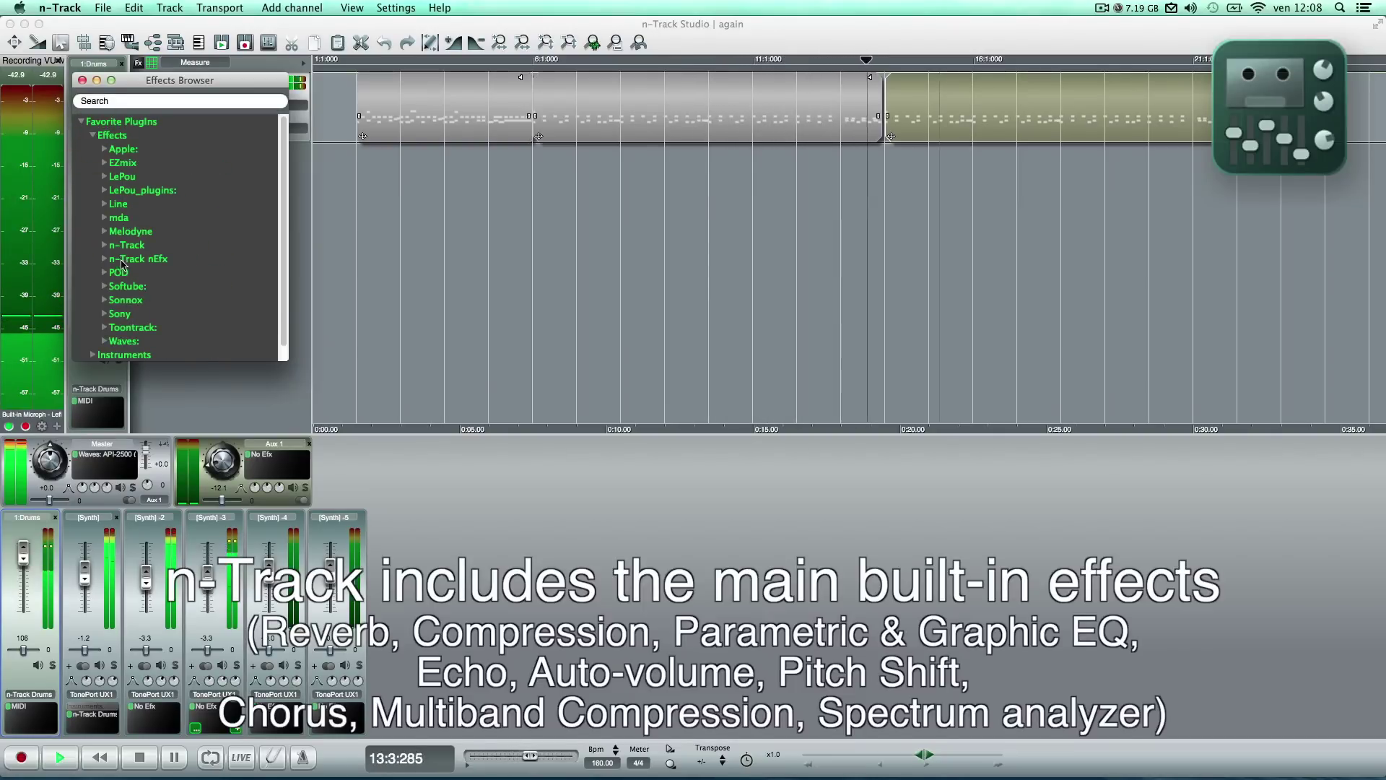
click(103, 246)
click(103, 246)
click(104, 259)
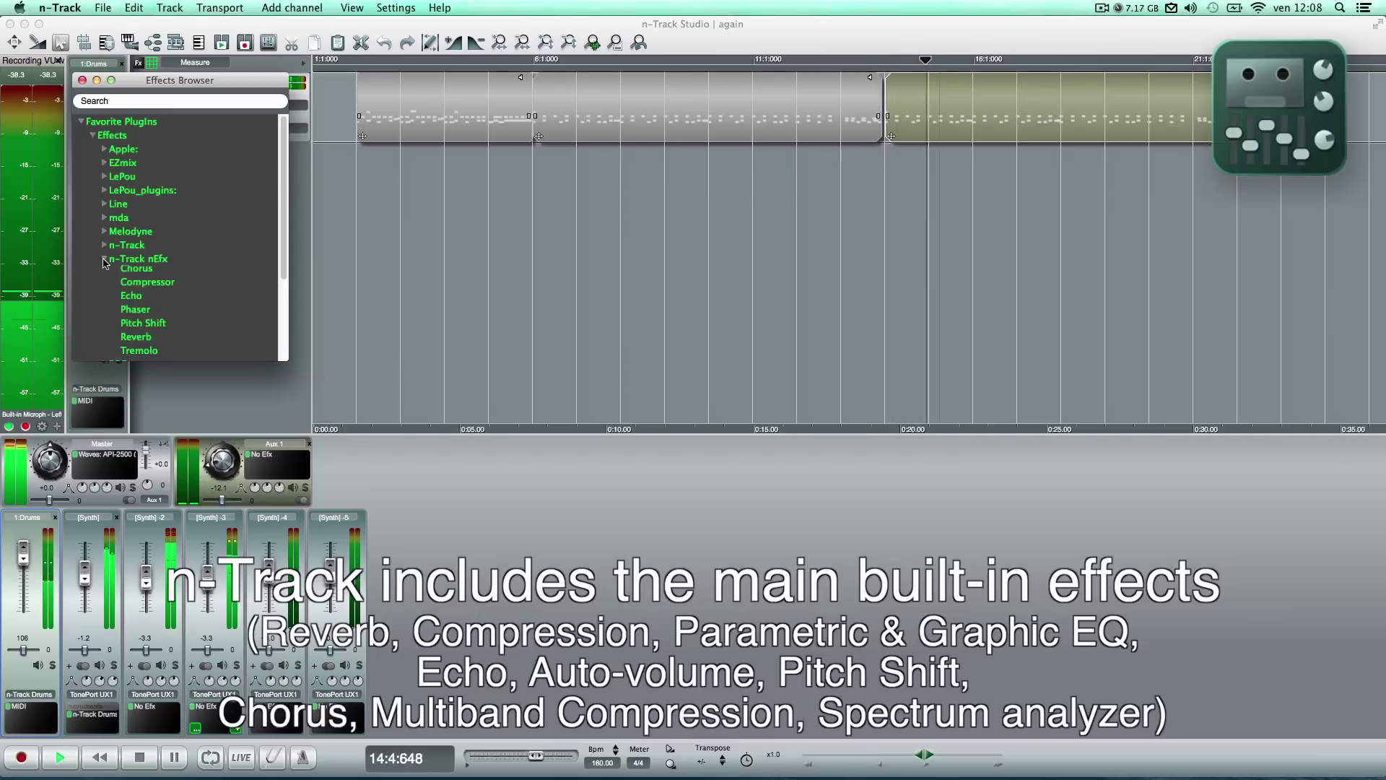
scroll(119, 274, down, 2)
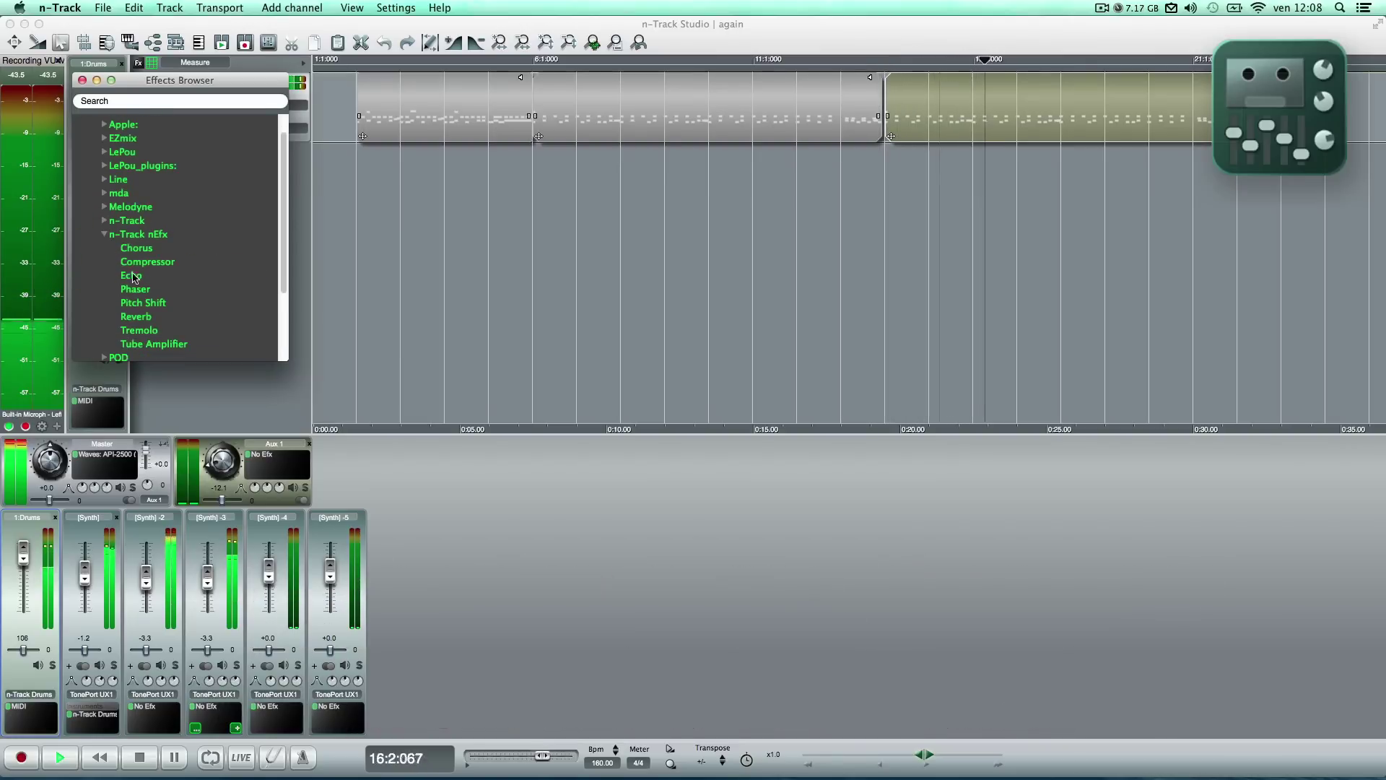
double_click(142, 264)
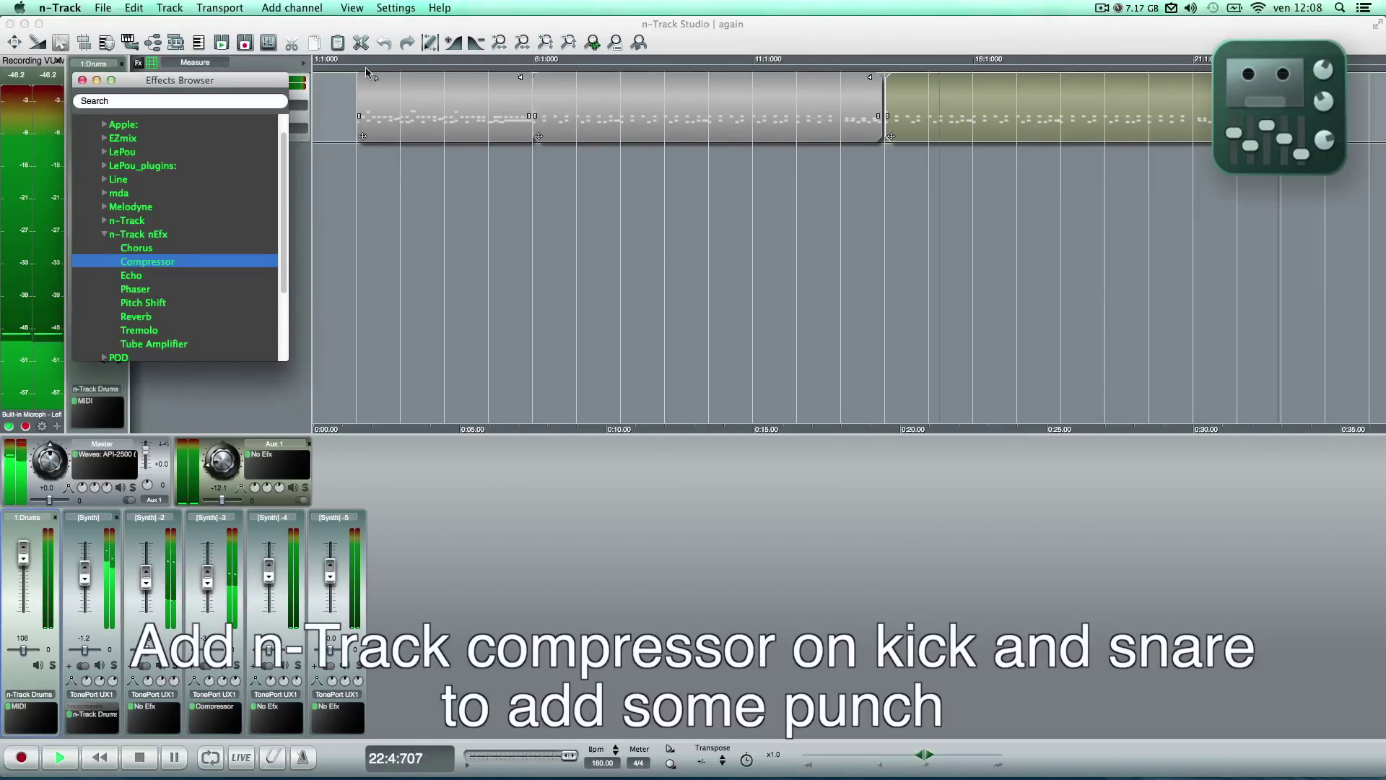
Restart playback near the beginning, add the n-Track Compressor to the [Synth] -2 channel and open its settings
click(340, 58)
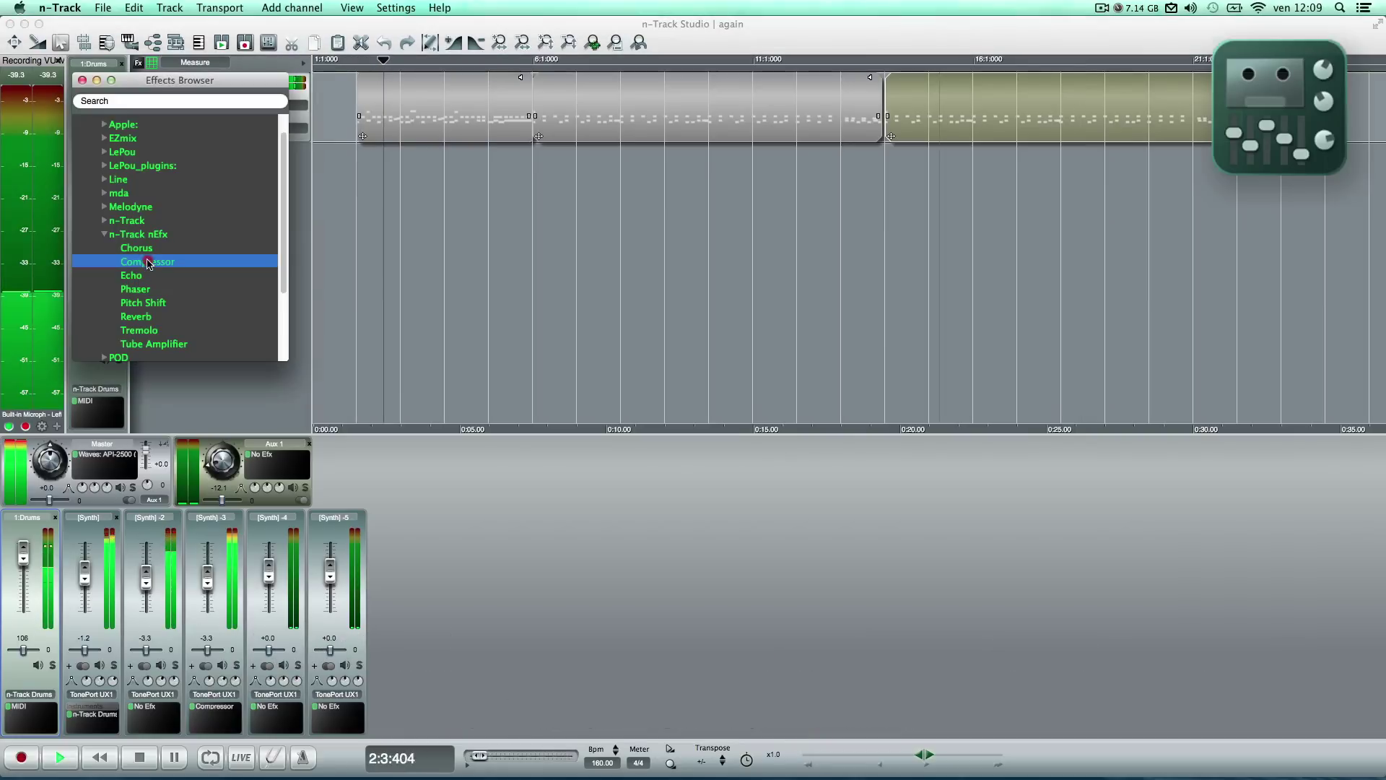
double_click(148, 263)
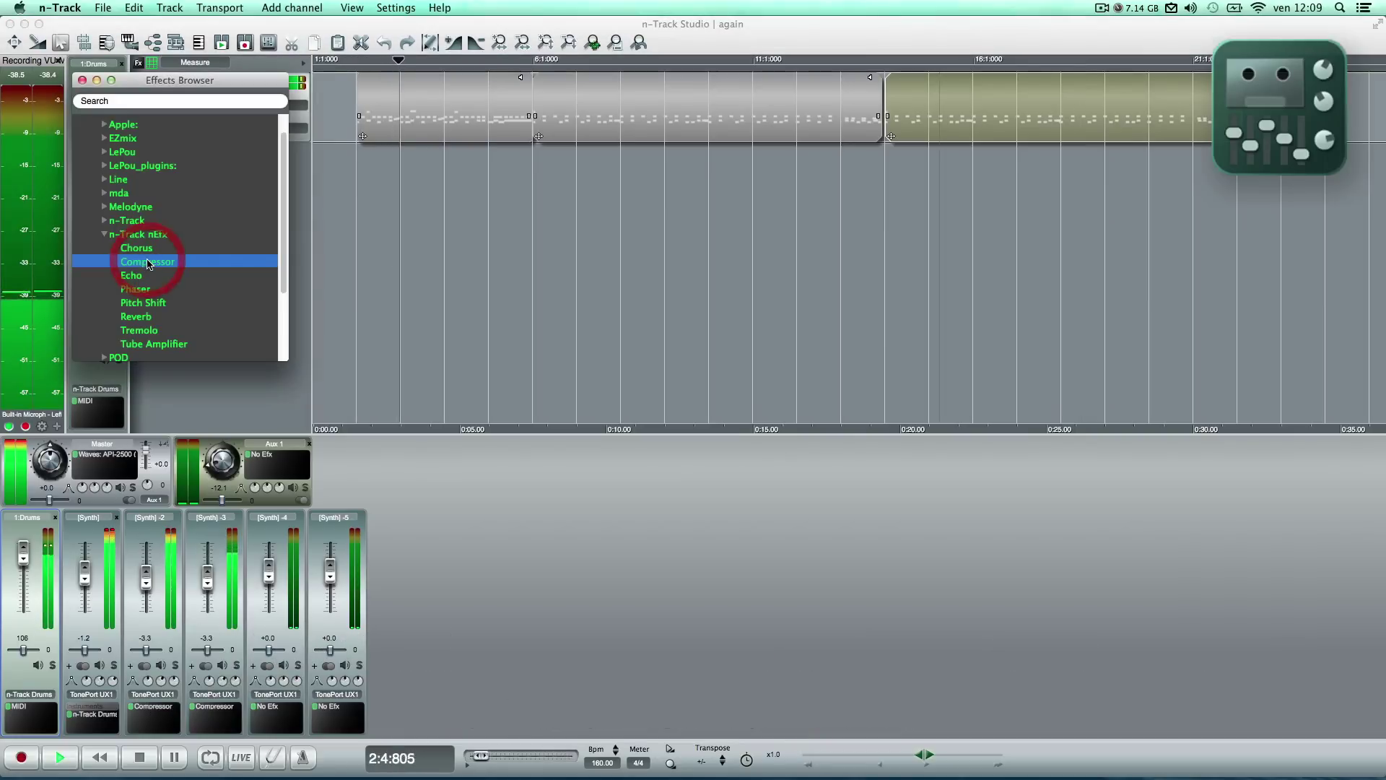
double_click(152, 706)
drag(333, 411, 671, 335)
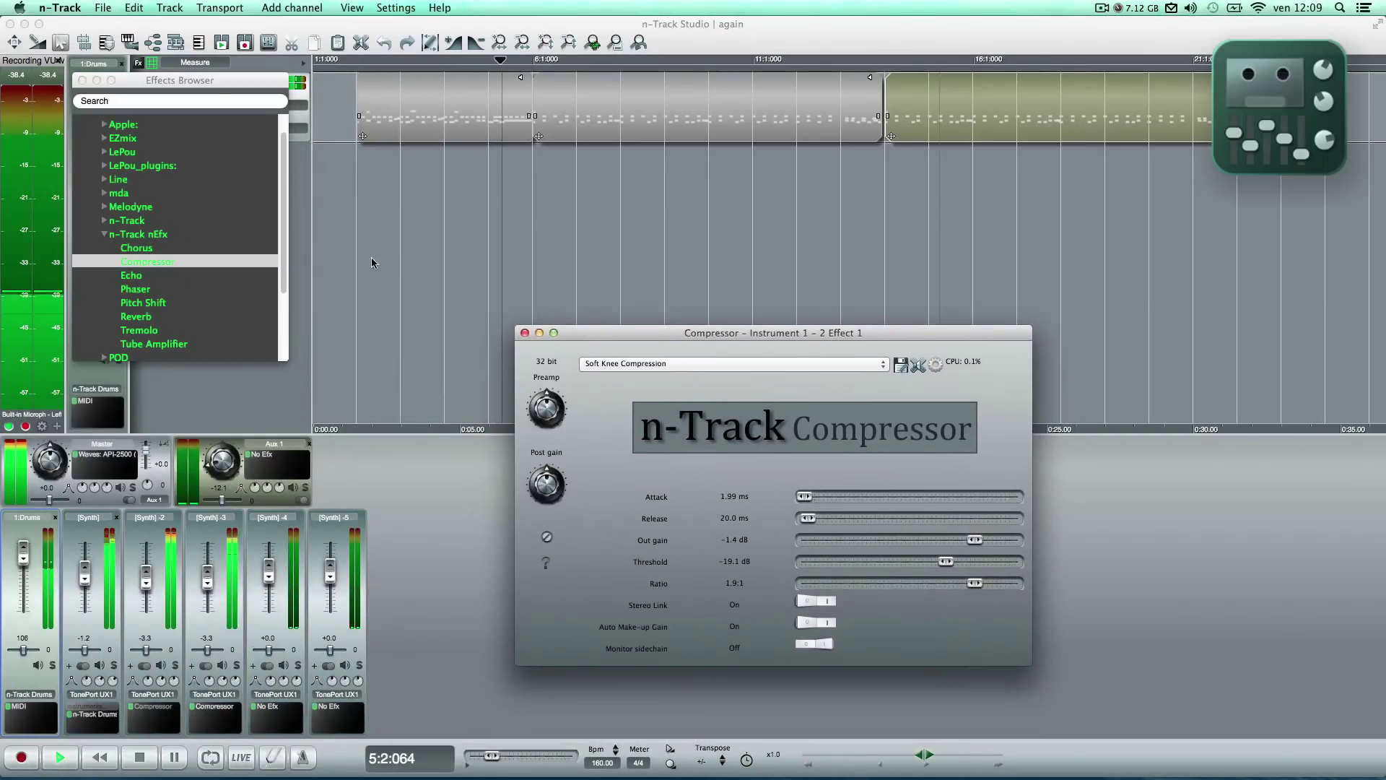
click(83, 81)
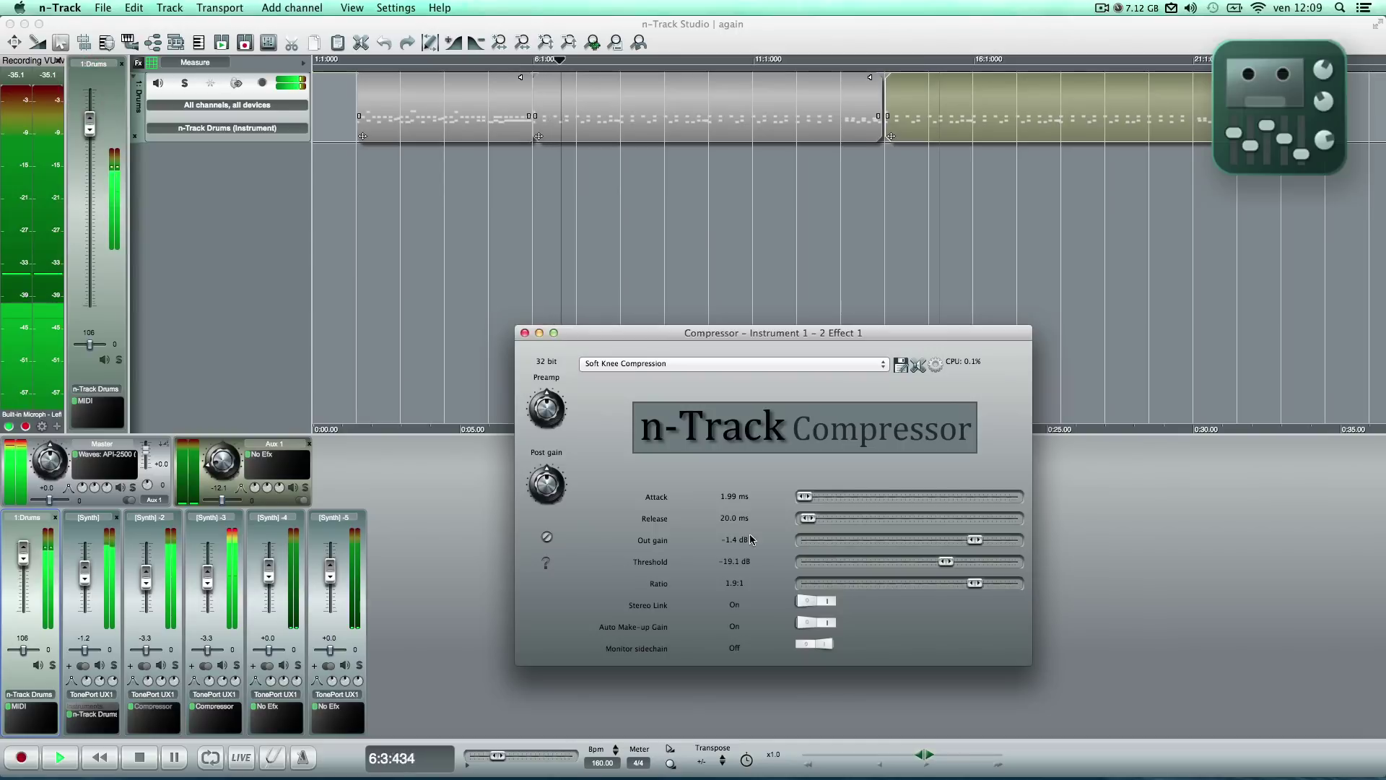
Load the snare preset in the [Synth] -2 compressor and lower its threshold to about -68 dB
click(778, 365)
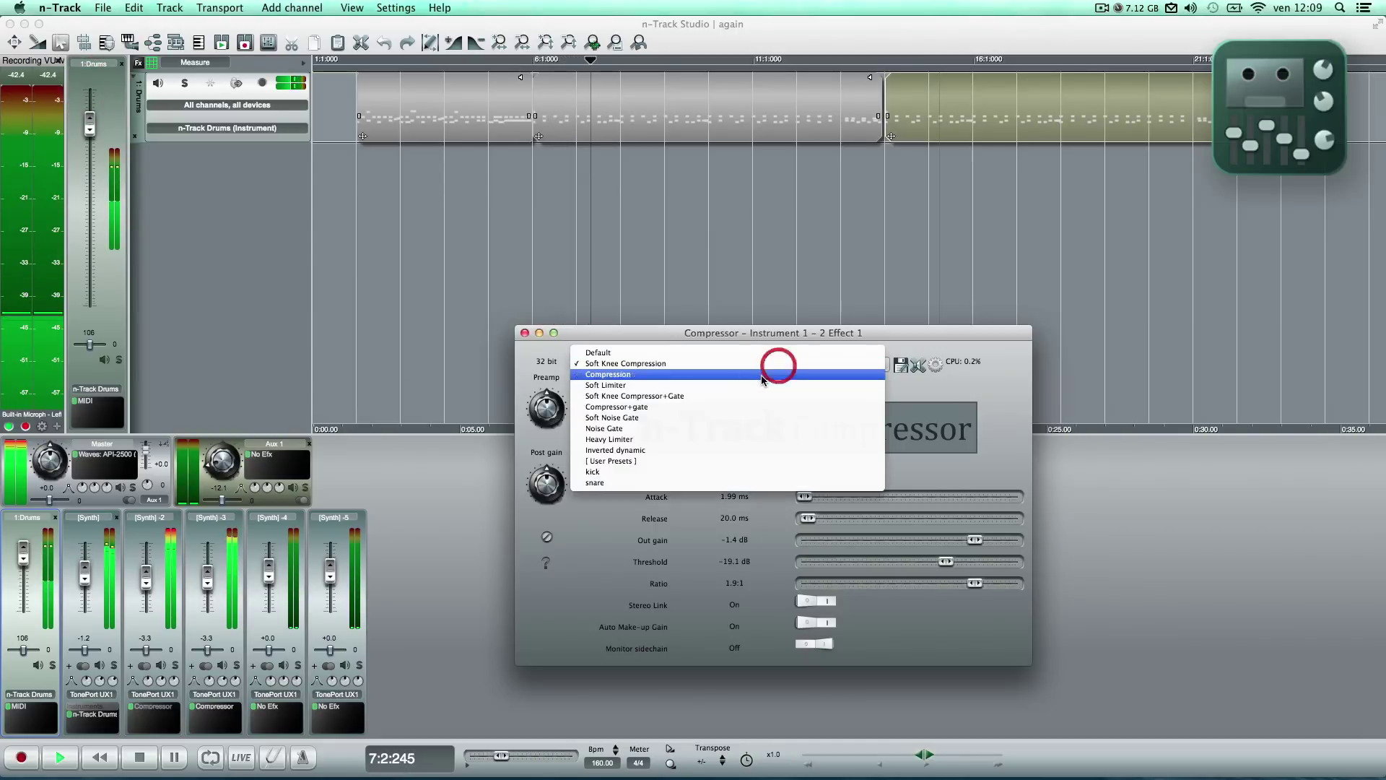
click(725, 482)
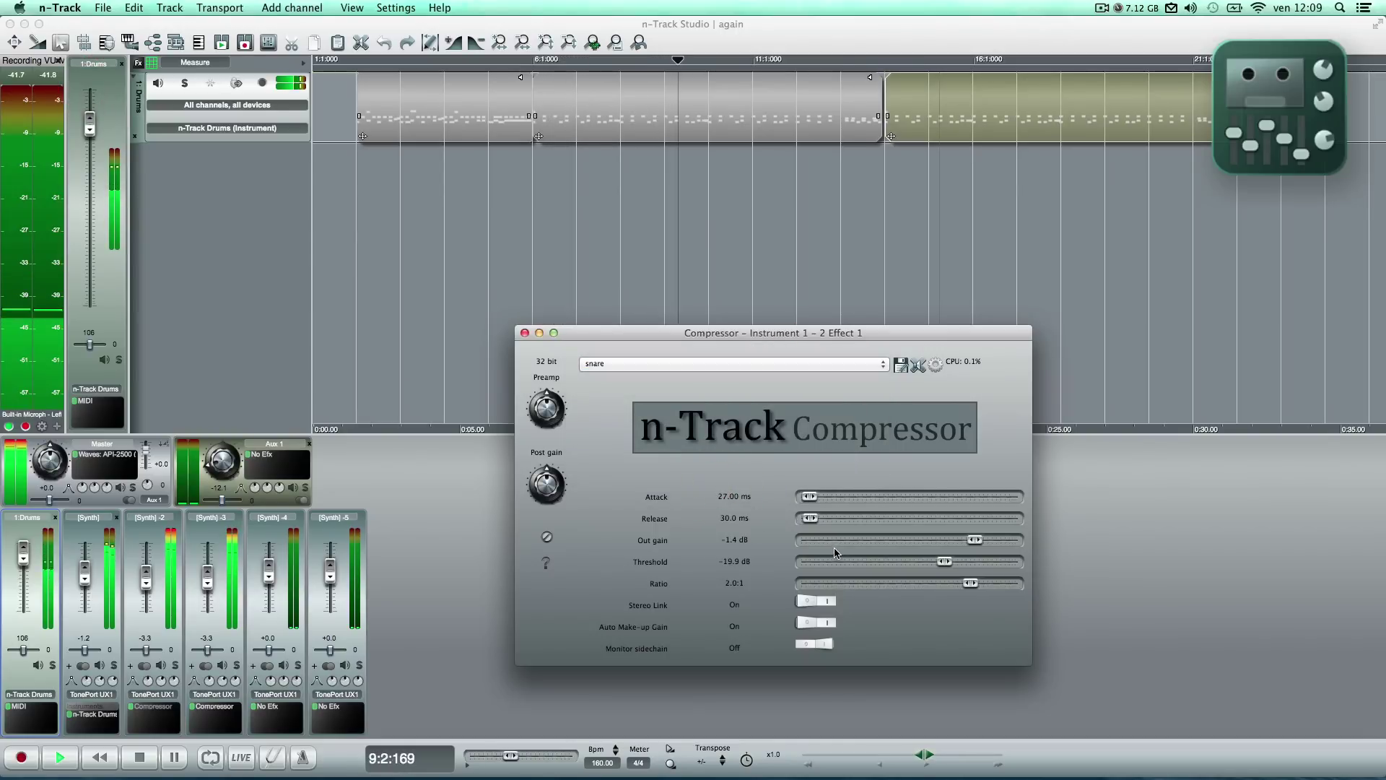
drag(946, 564, 862, 566)
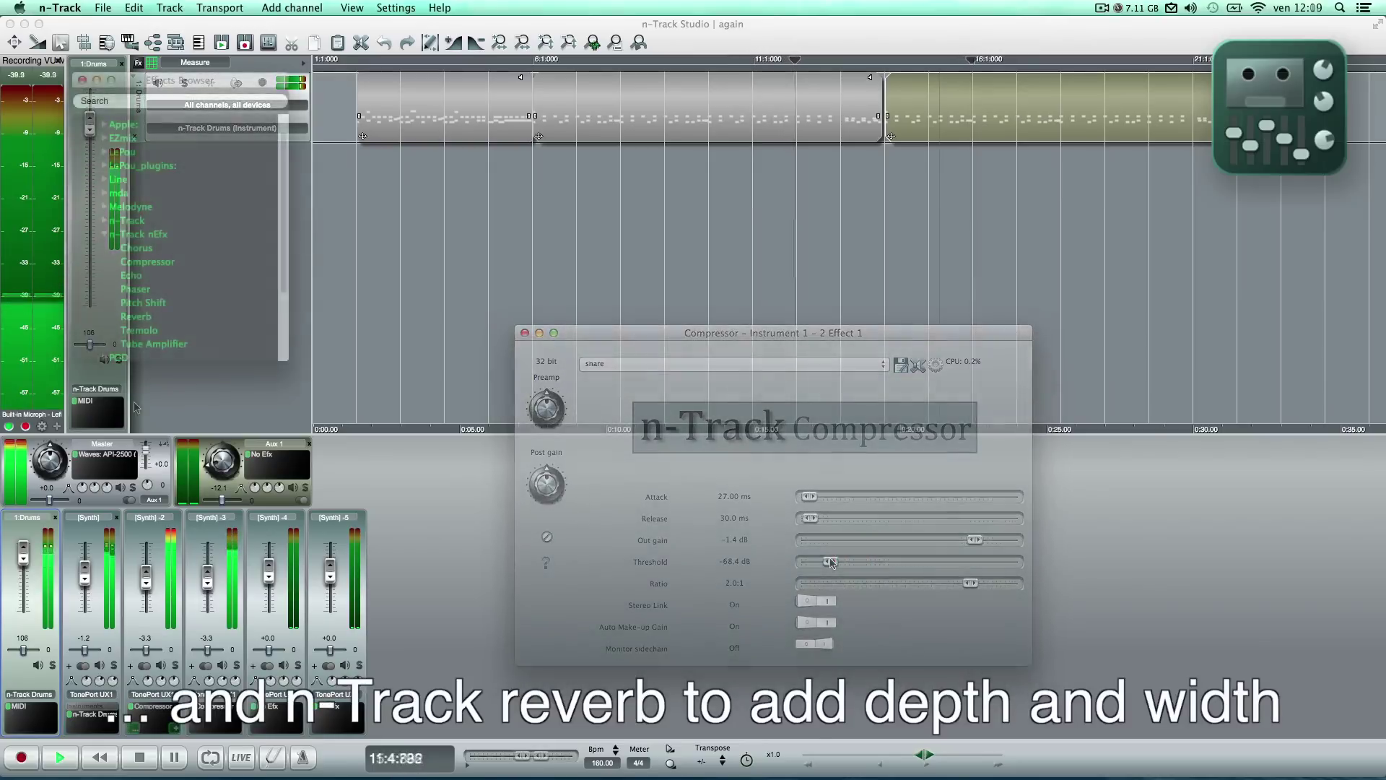
Add the n-Track nEfx Reverb after the compressor on the [Synth] -2 channel
click(141, 321)
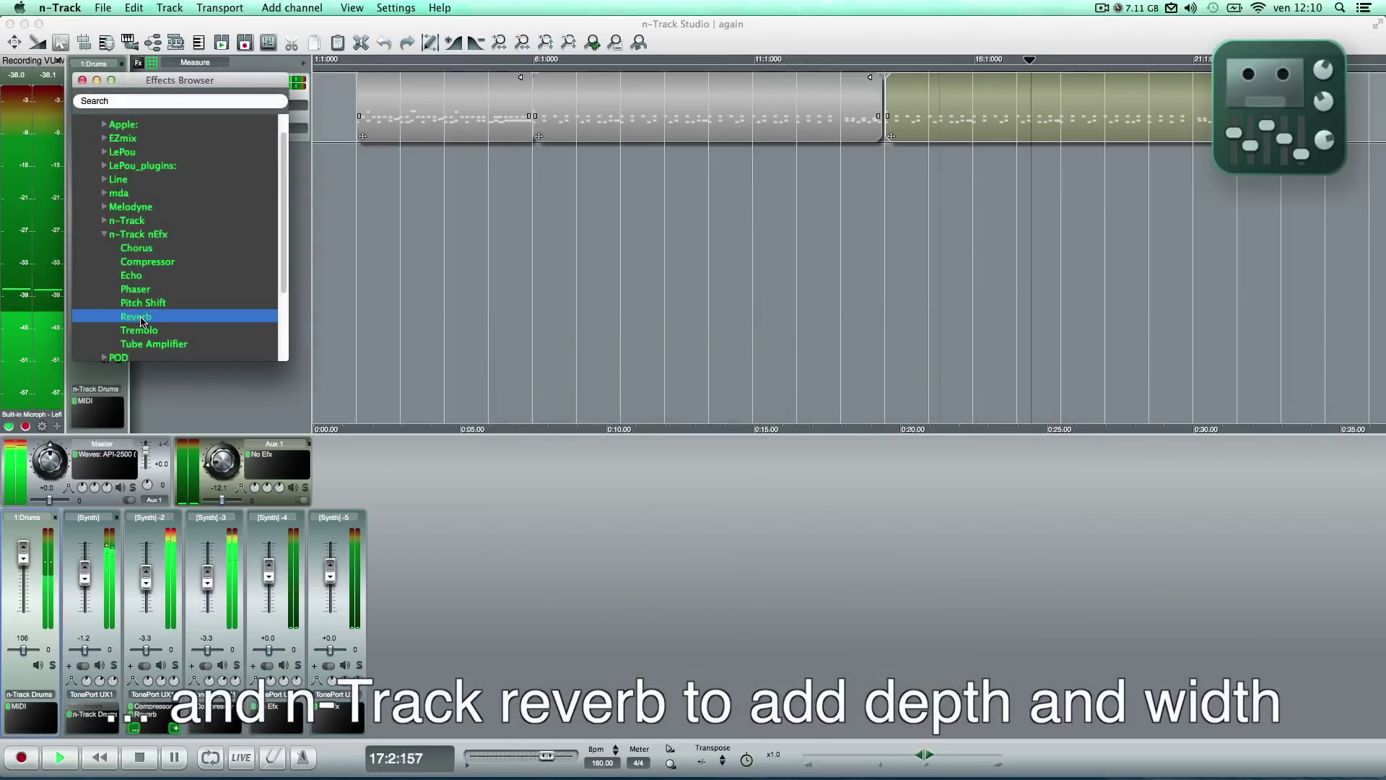
click(83, 81)
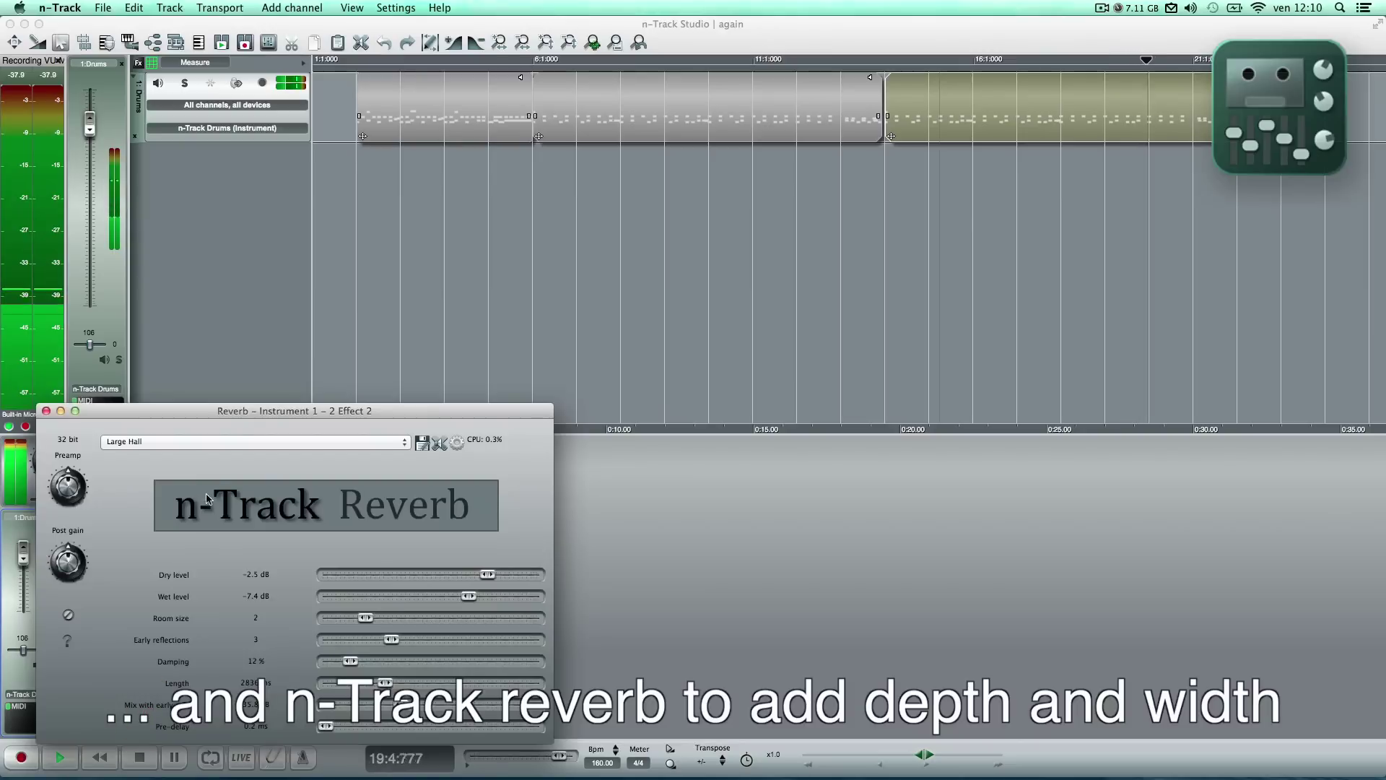
drag(226, 410, 743, 364)
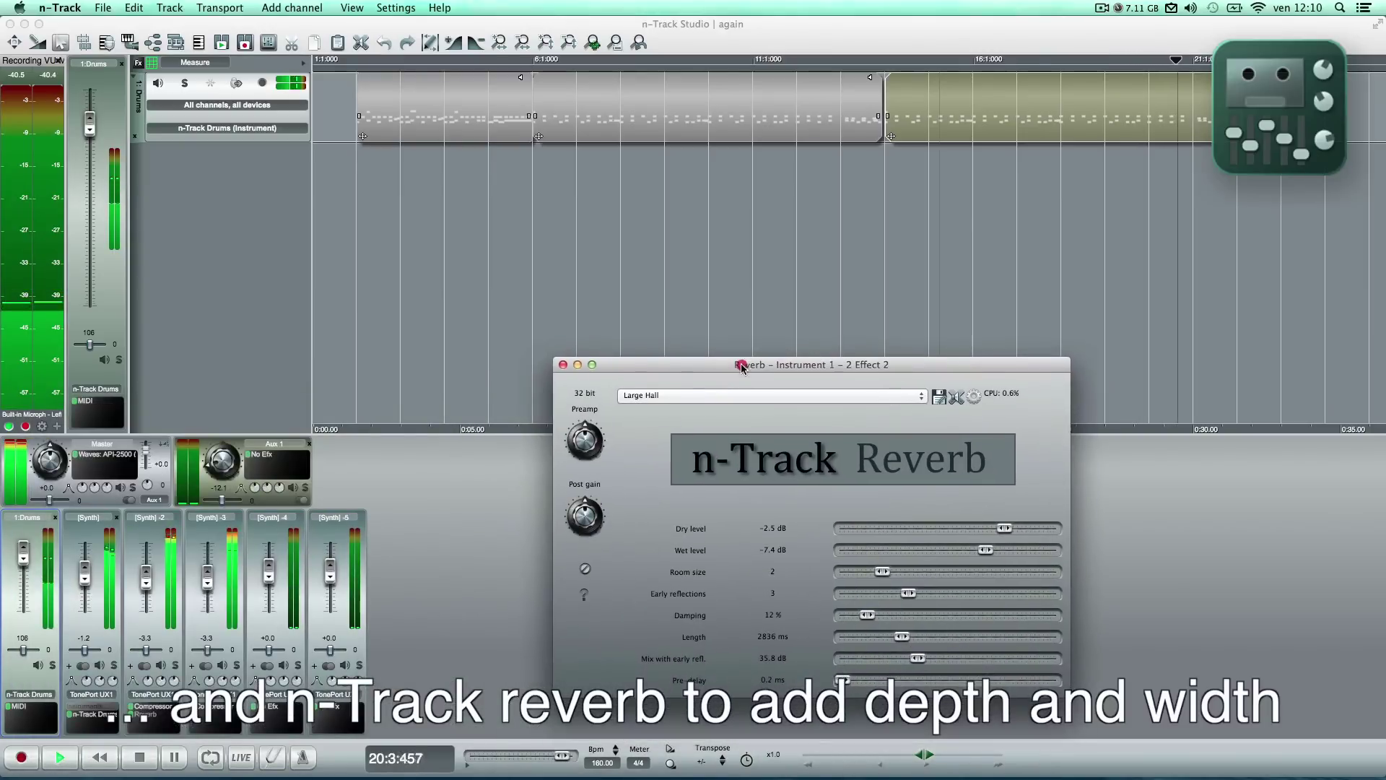
Restart playback near the beginning, set the reverb's wet level to -16.8 dB and reduce its early reflections
click(363, 62)
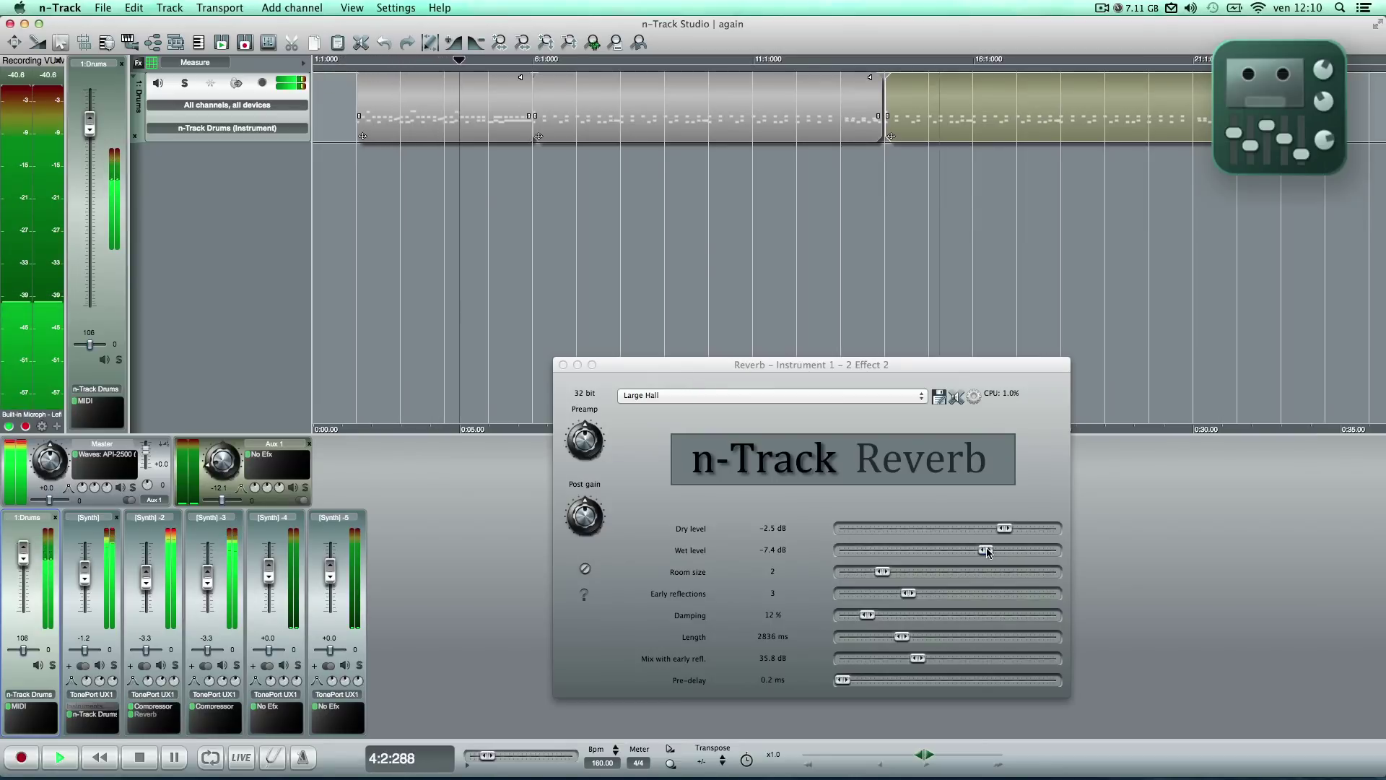
drag(986, 552, 951, 552)
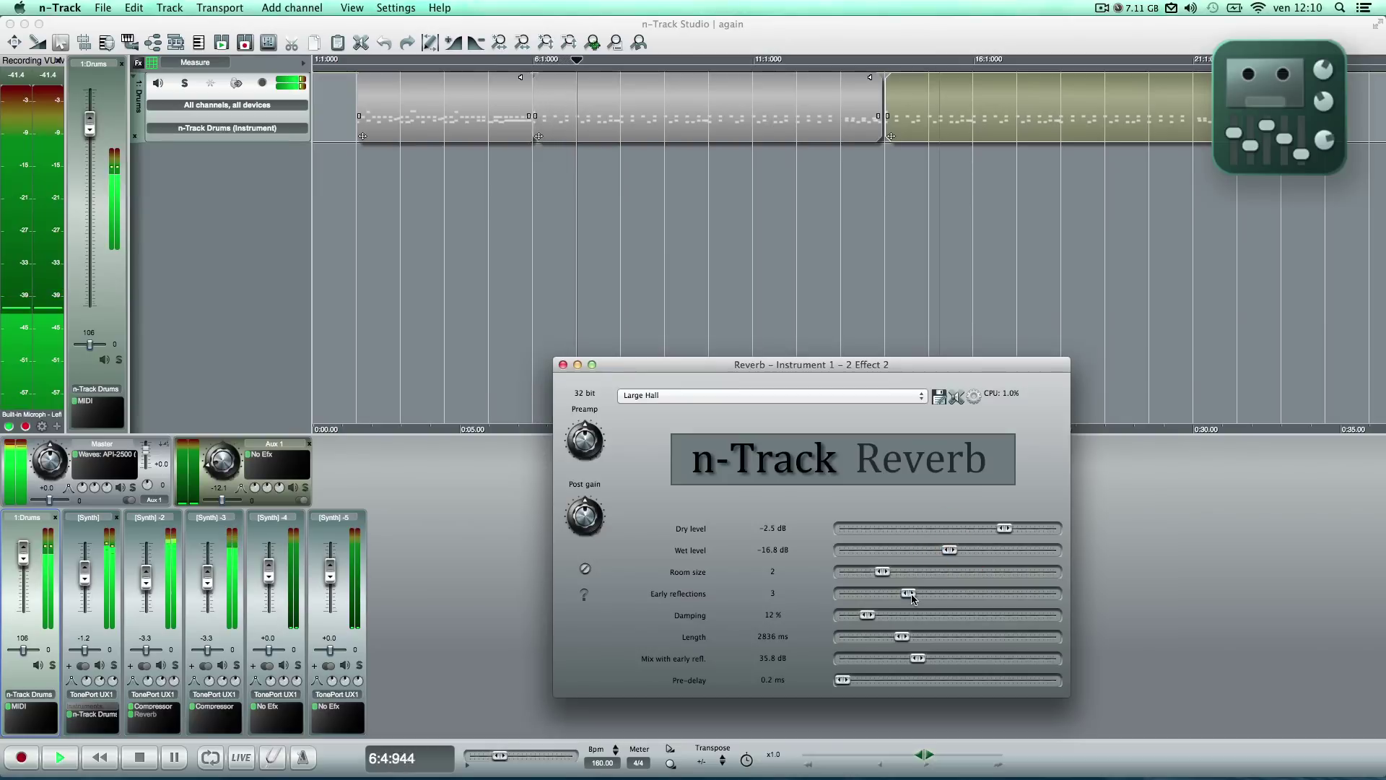
drag(910, 595, 895, 598)
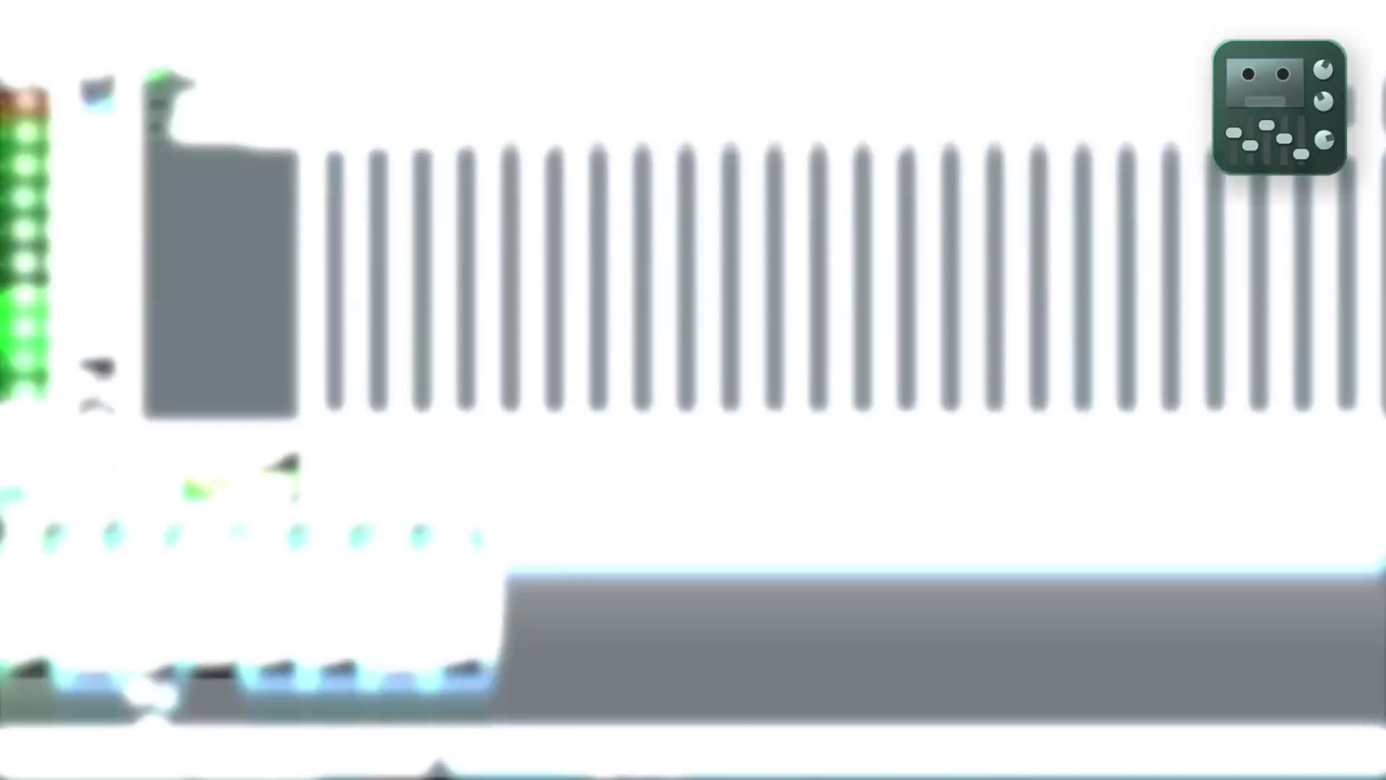
Add a new blank MIDI track and name it Bass
click(291, 8)
mouse_move(352, 8)
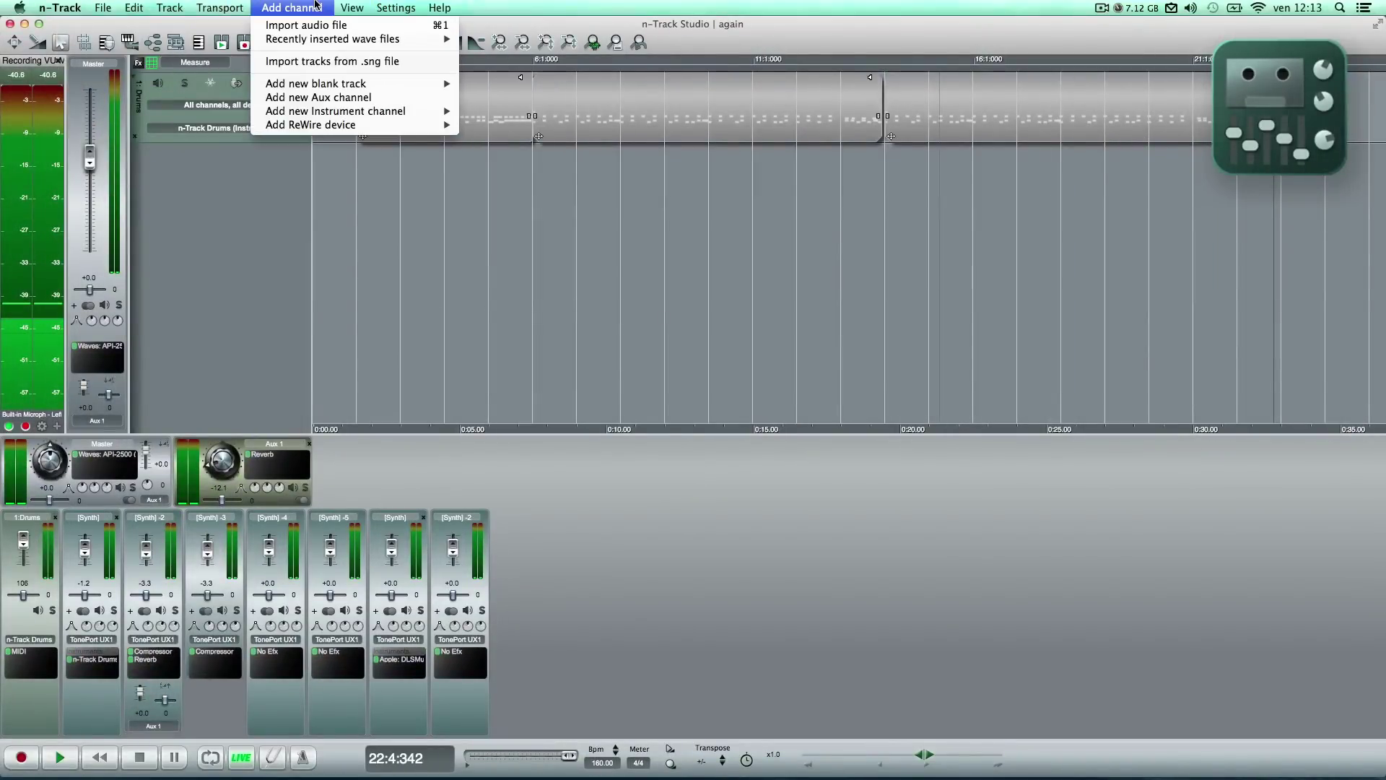
mouse_move(395, 87)
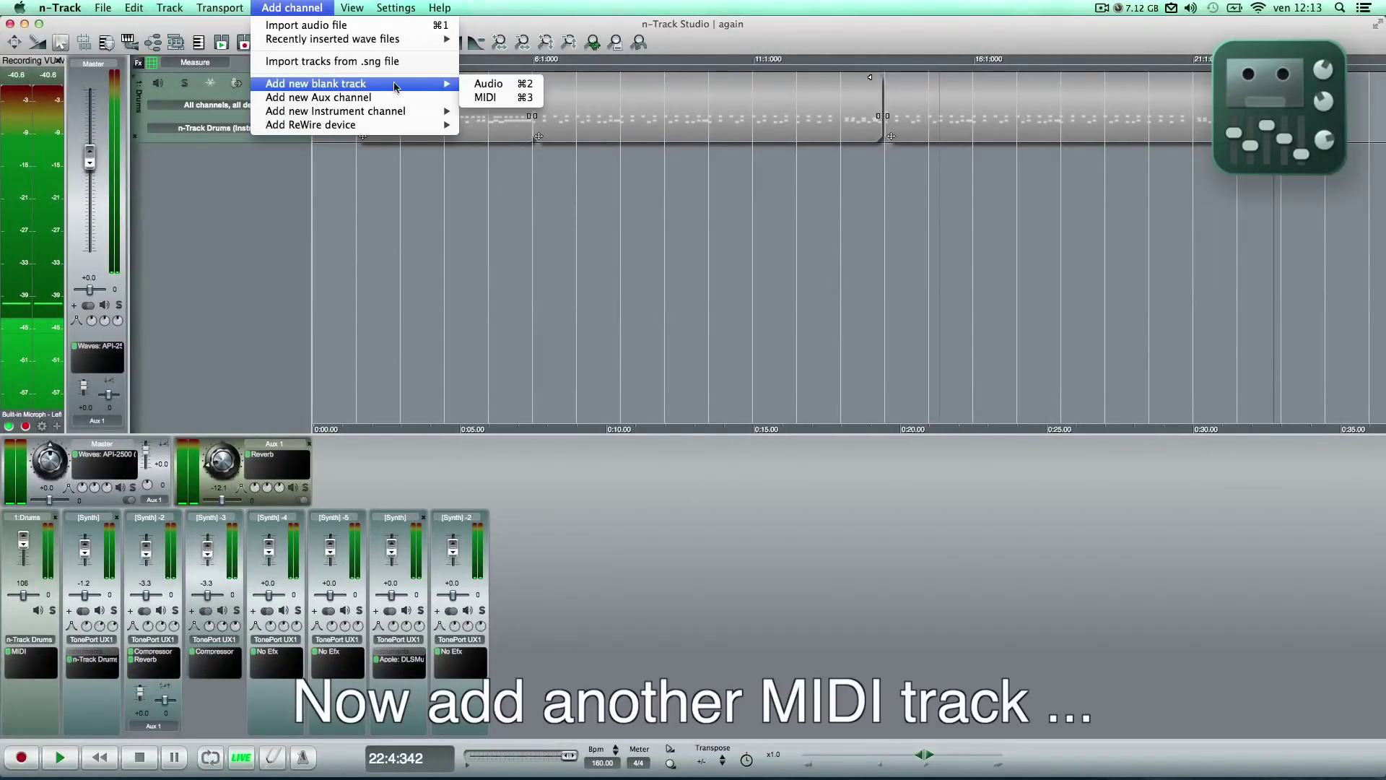
click(496, 98)
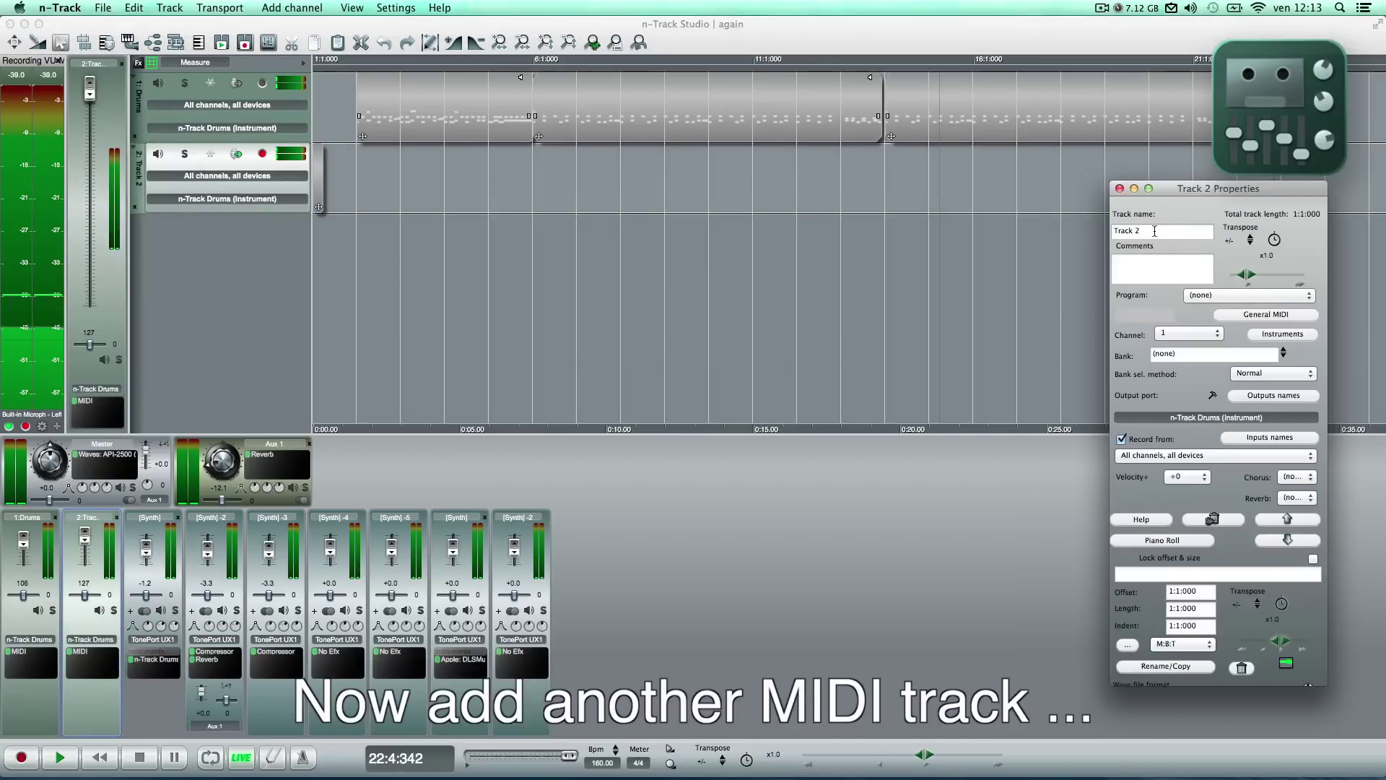
double_click(1155, 231)
drag(1125, 230, 1042, 226)
text(B)
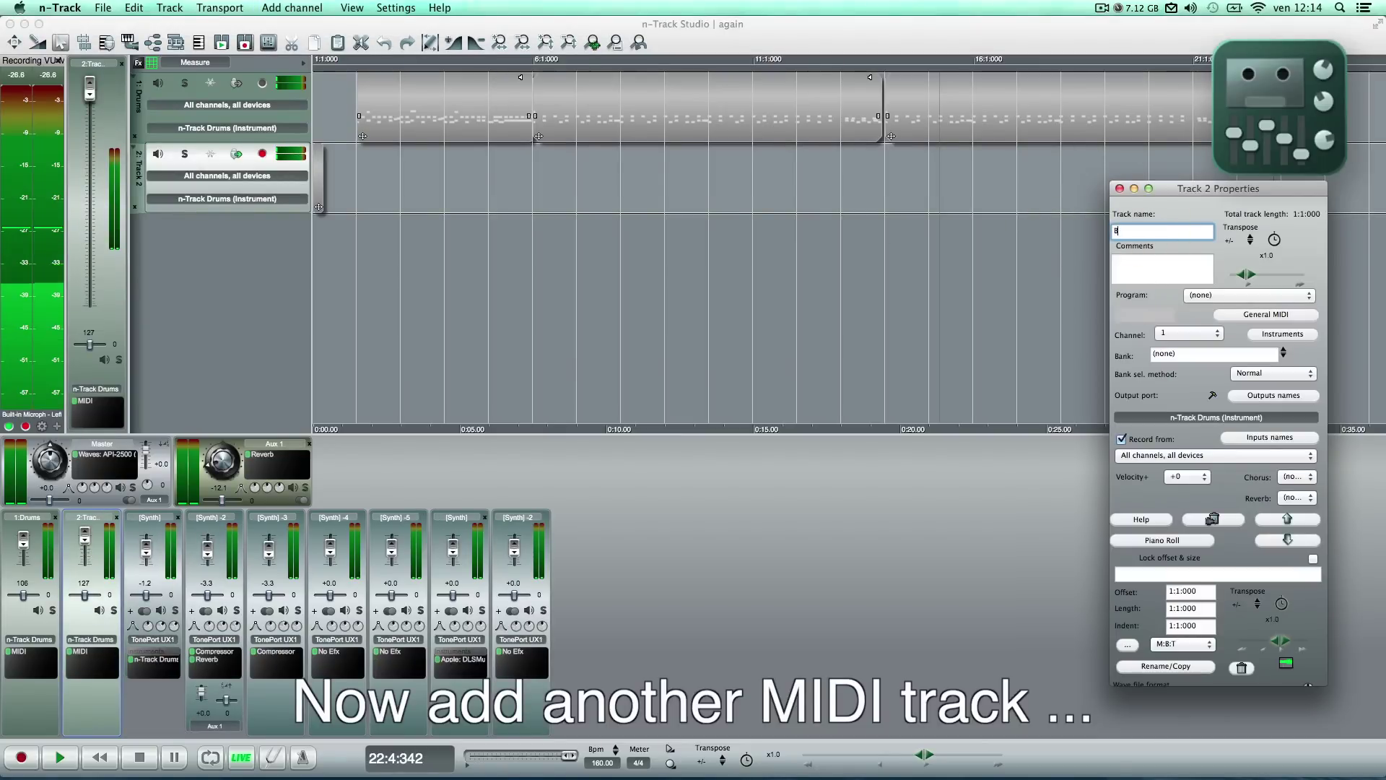
text(ass)
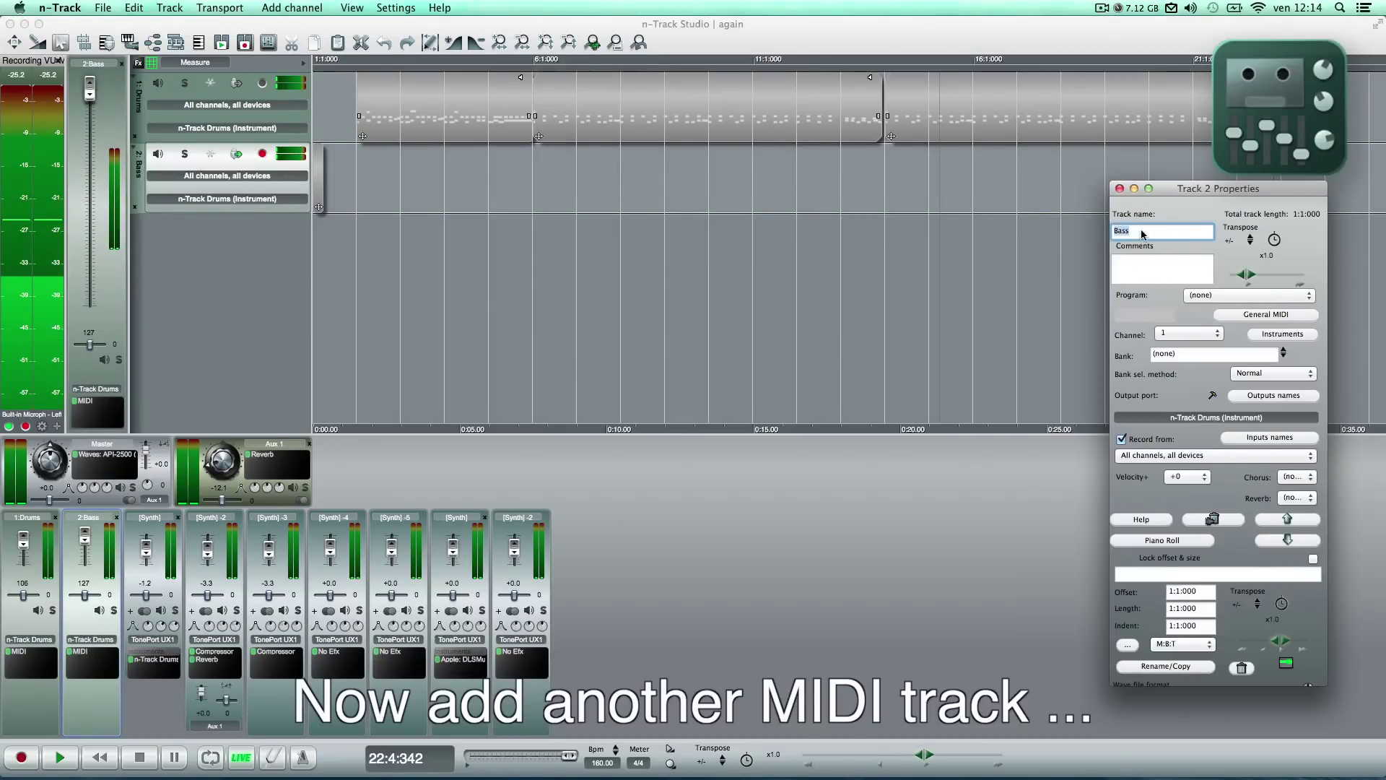
Set the Bass track's output port to Apple: DLSMusicDevice (Instrument) and its program to Electric Bass (pick)
drag(1182, 190, 853, 192)
click(887, 420)
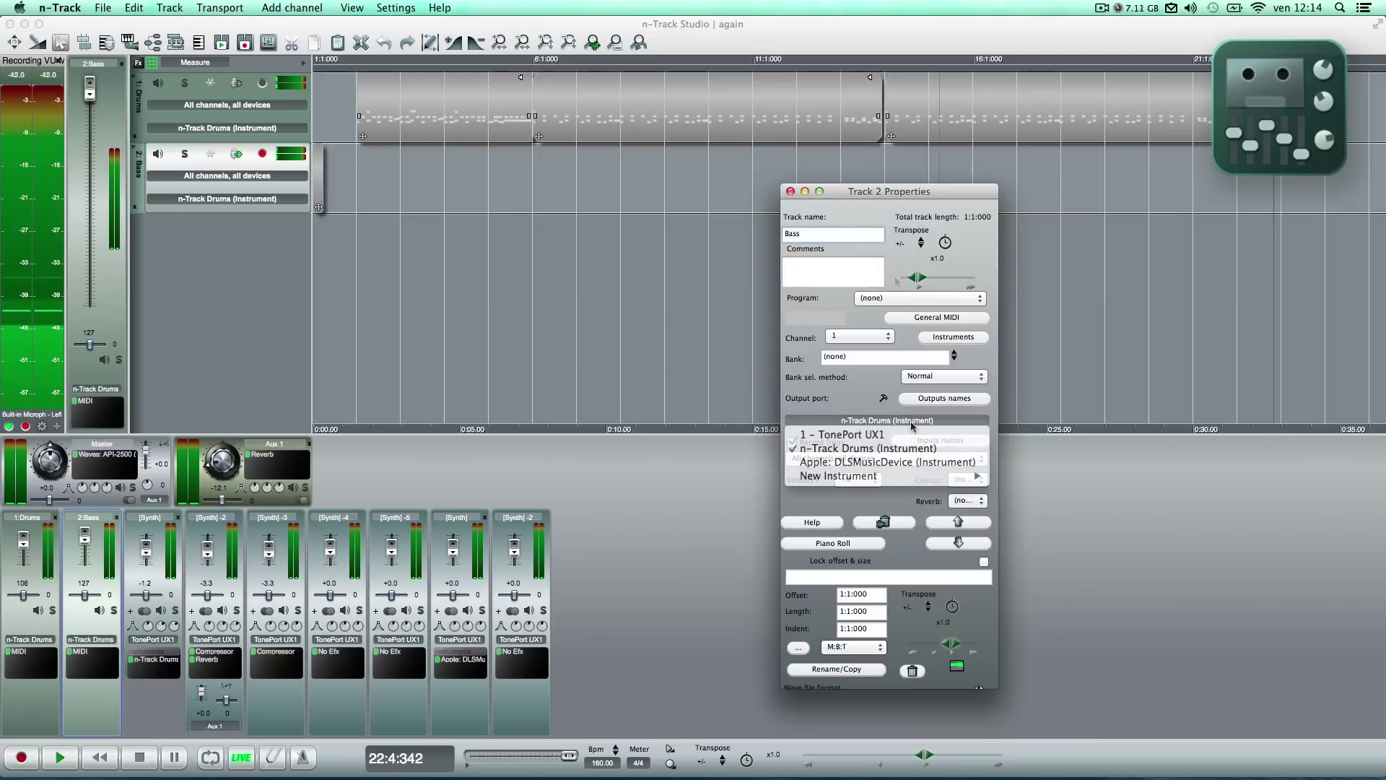
click(909, 463)
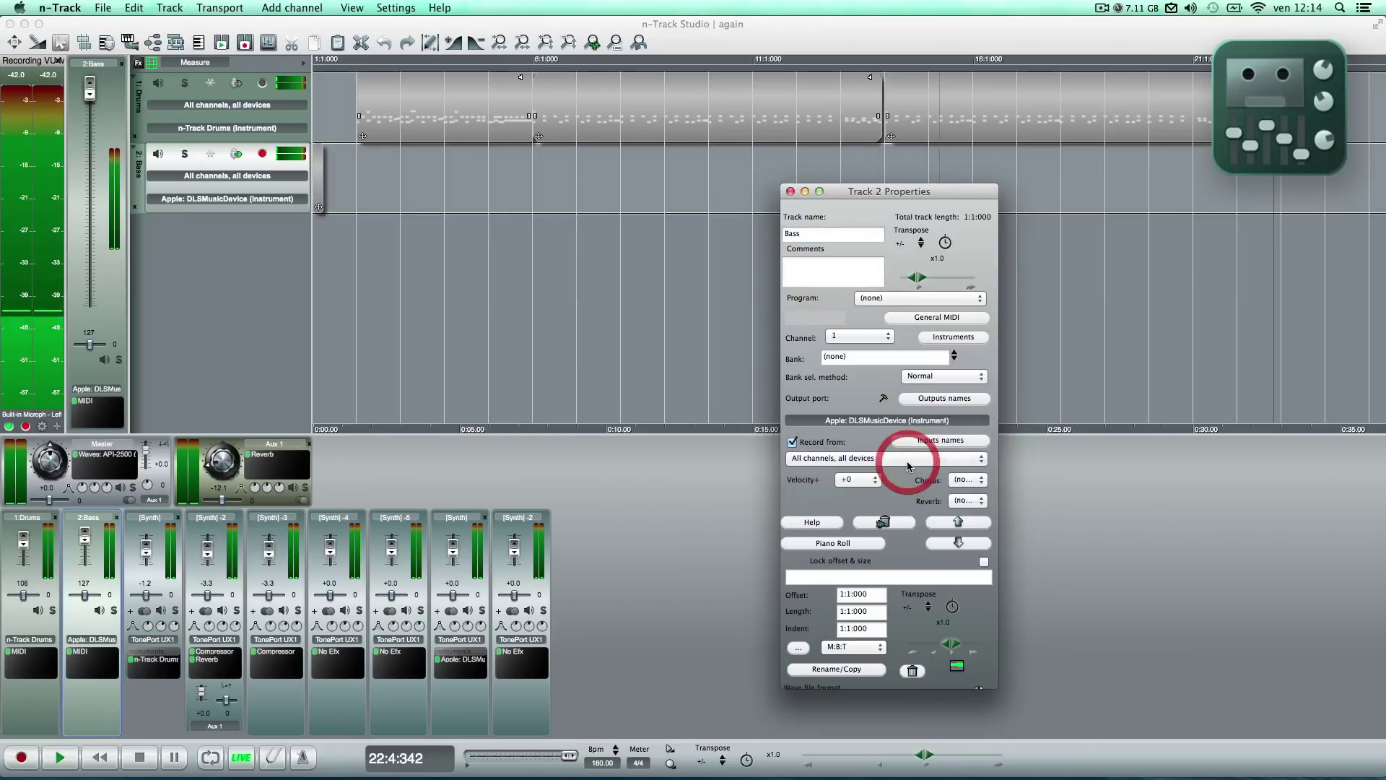
click(898, 301)
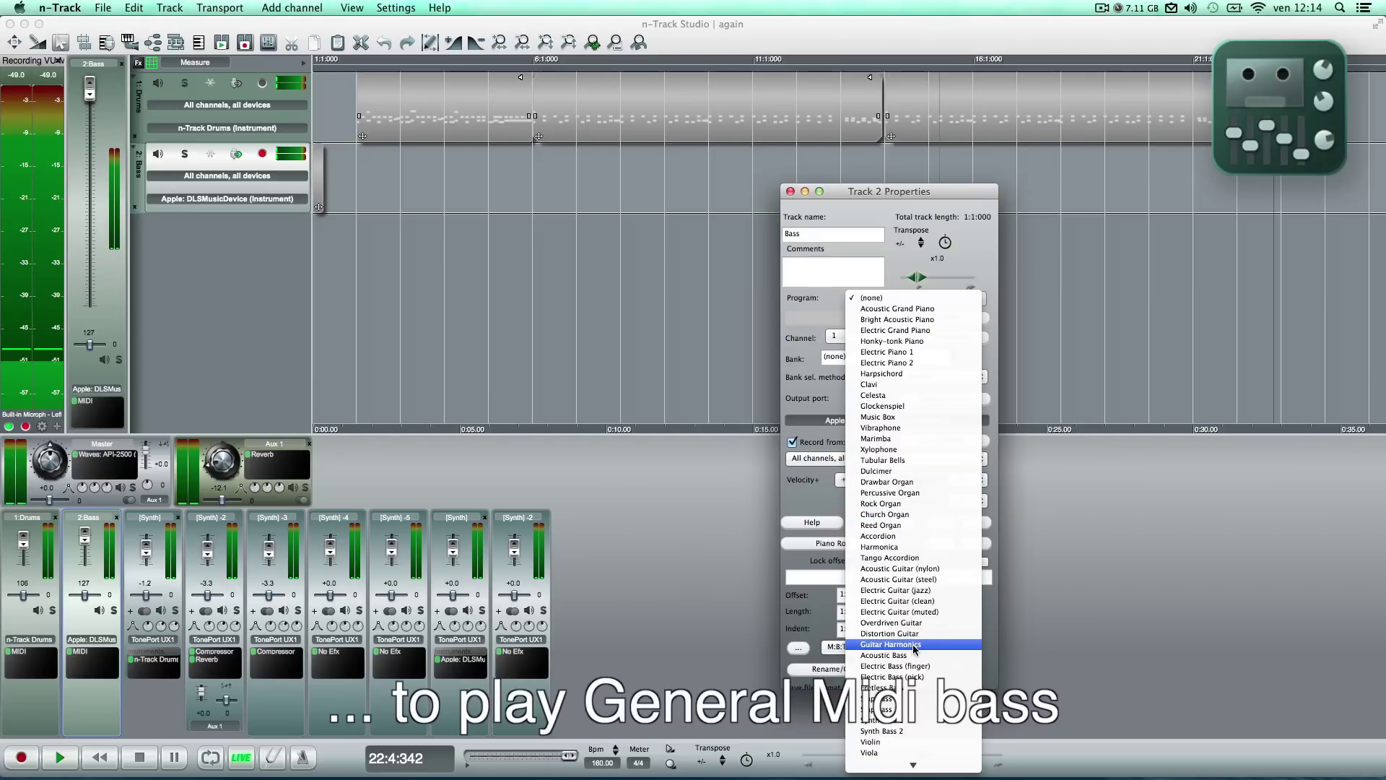
click(917, 677)
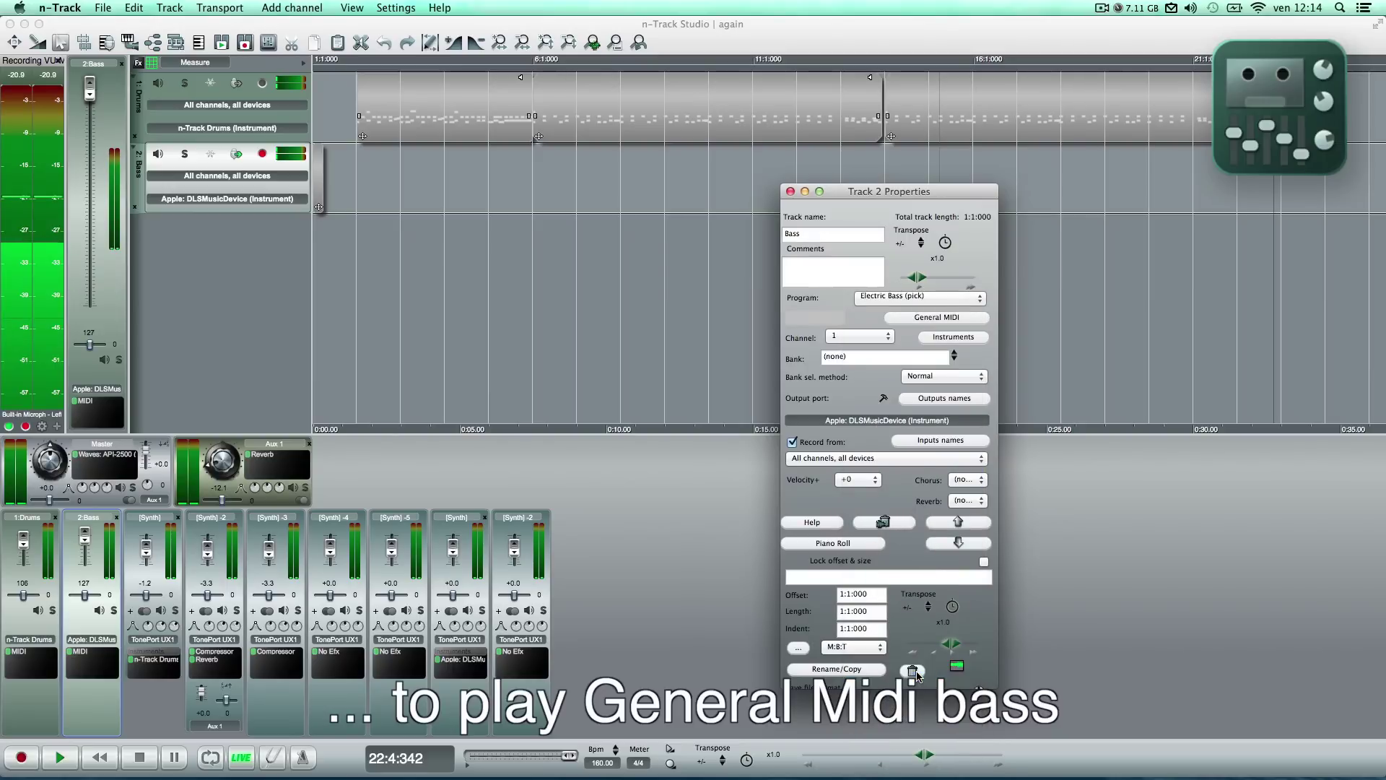
click(792, 192)
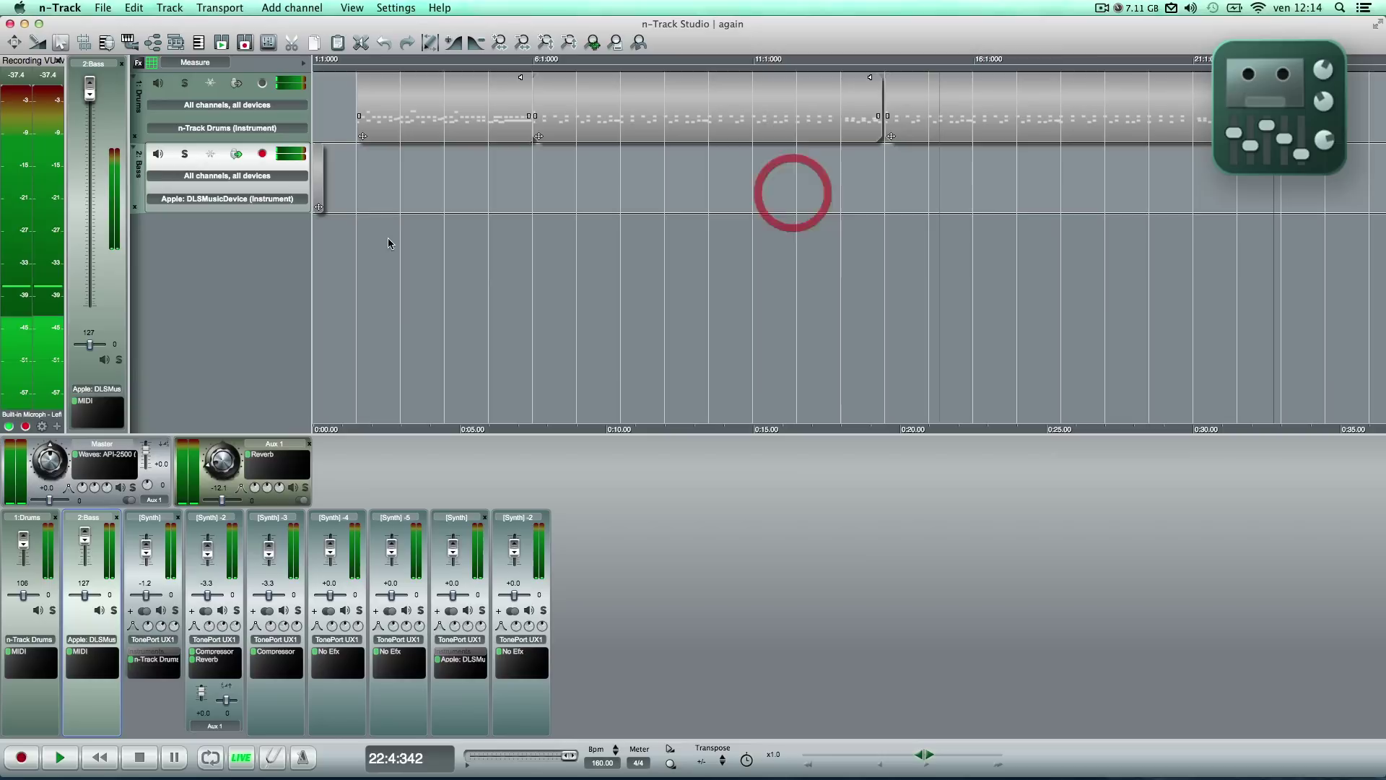
Open the Bass track's part in the piano roll and move the editor window to uncover the track list
right_click(318, 187)
click(340, 189)
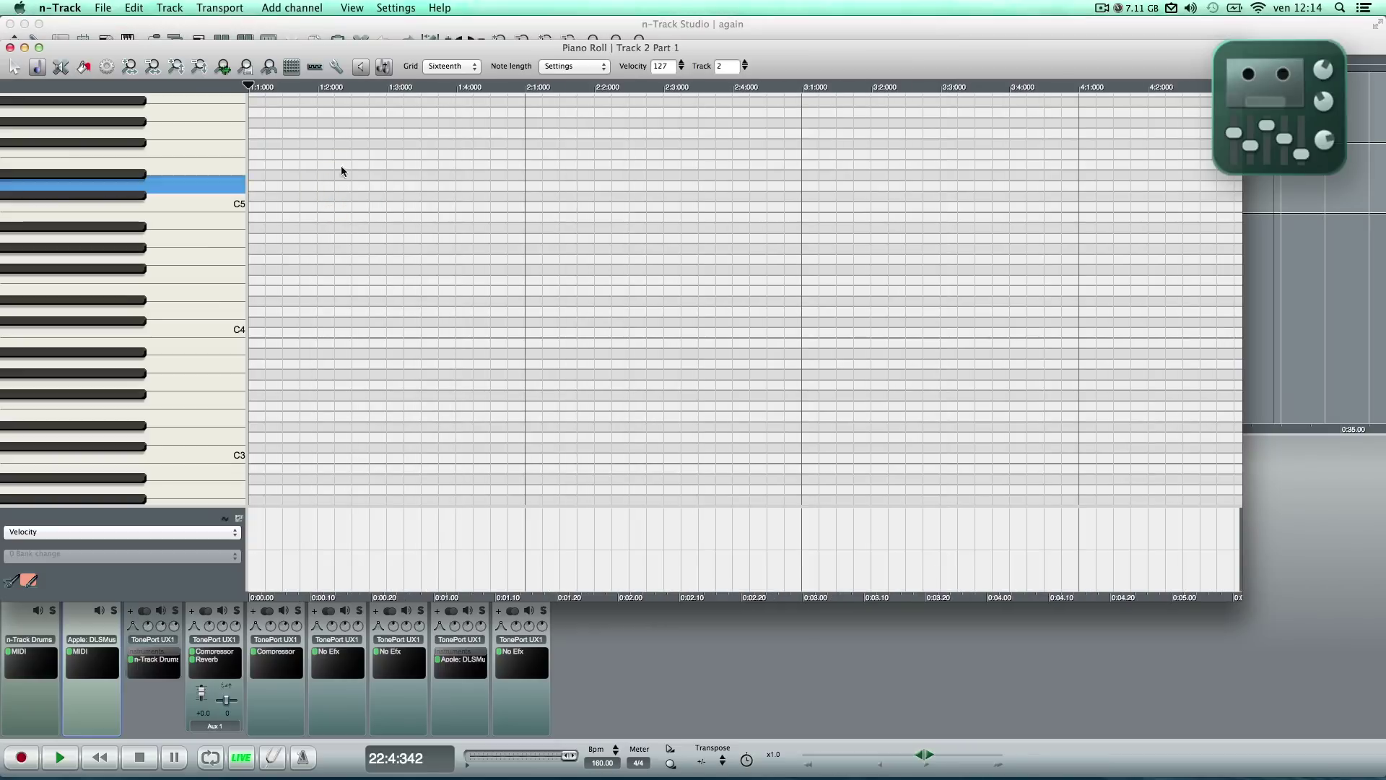
click(408, 63)
drag(408, 63, 505, 160)
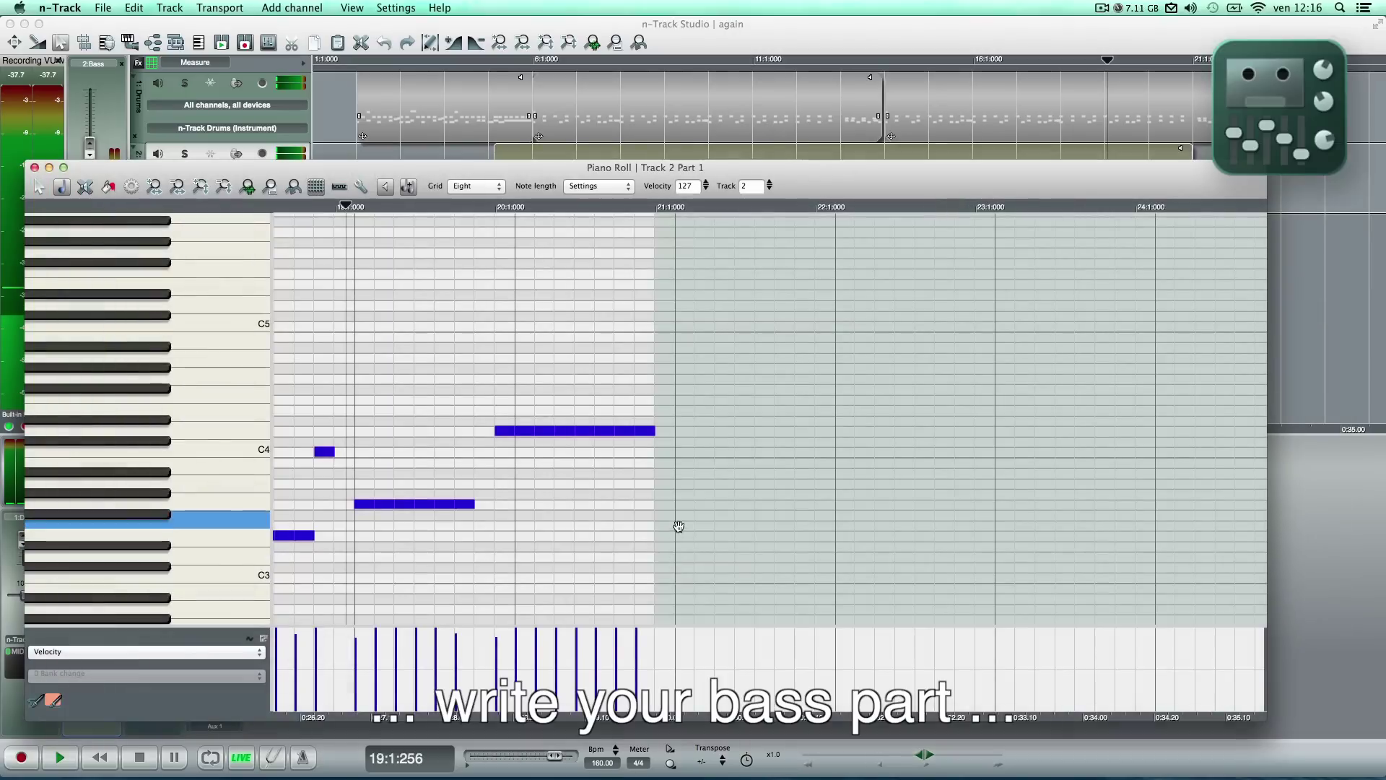
Draw the start of measure 21 in the bass part with two eighth notes on G3 followed by four on C4
click(685, 507)
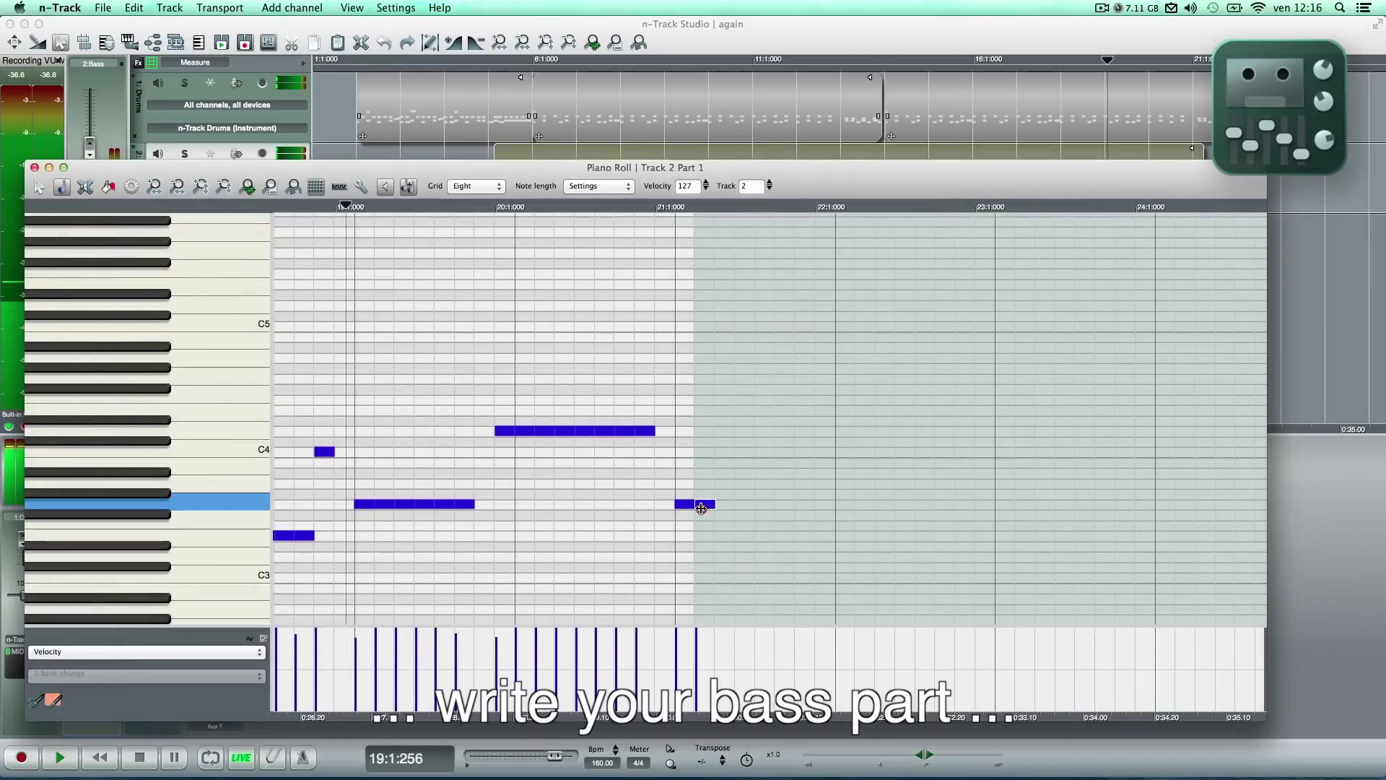
click(717, 462)
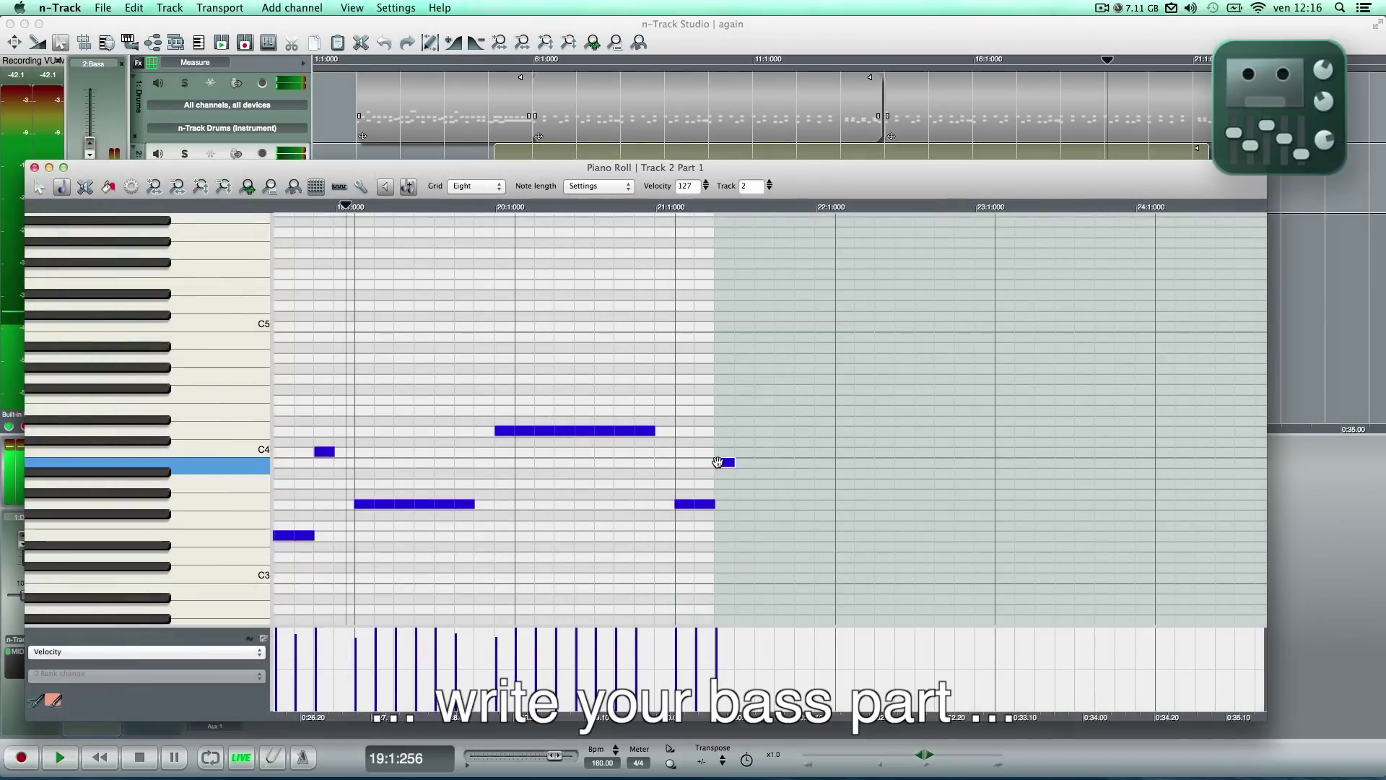
drag(717, 462, 726, 453)
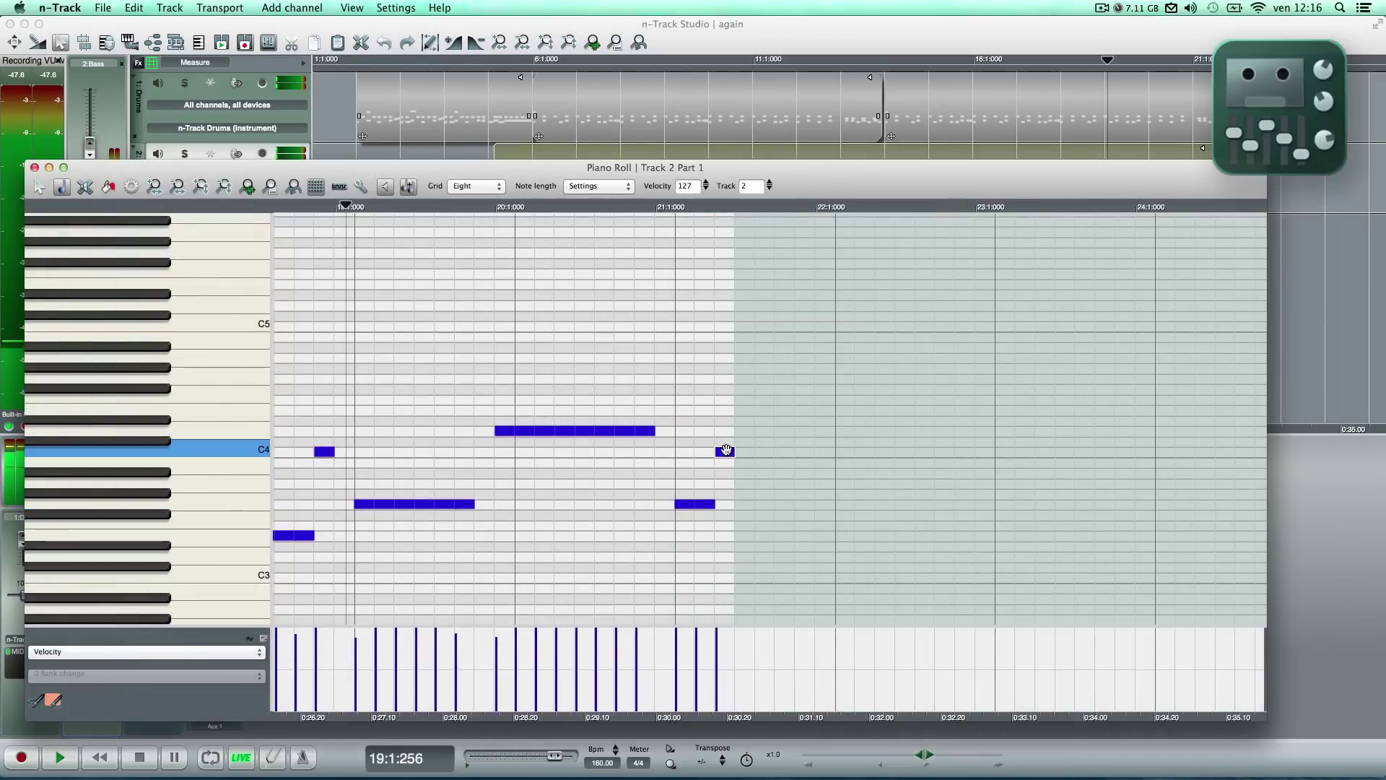
click(746, 452)
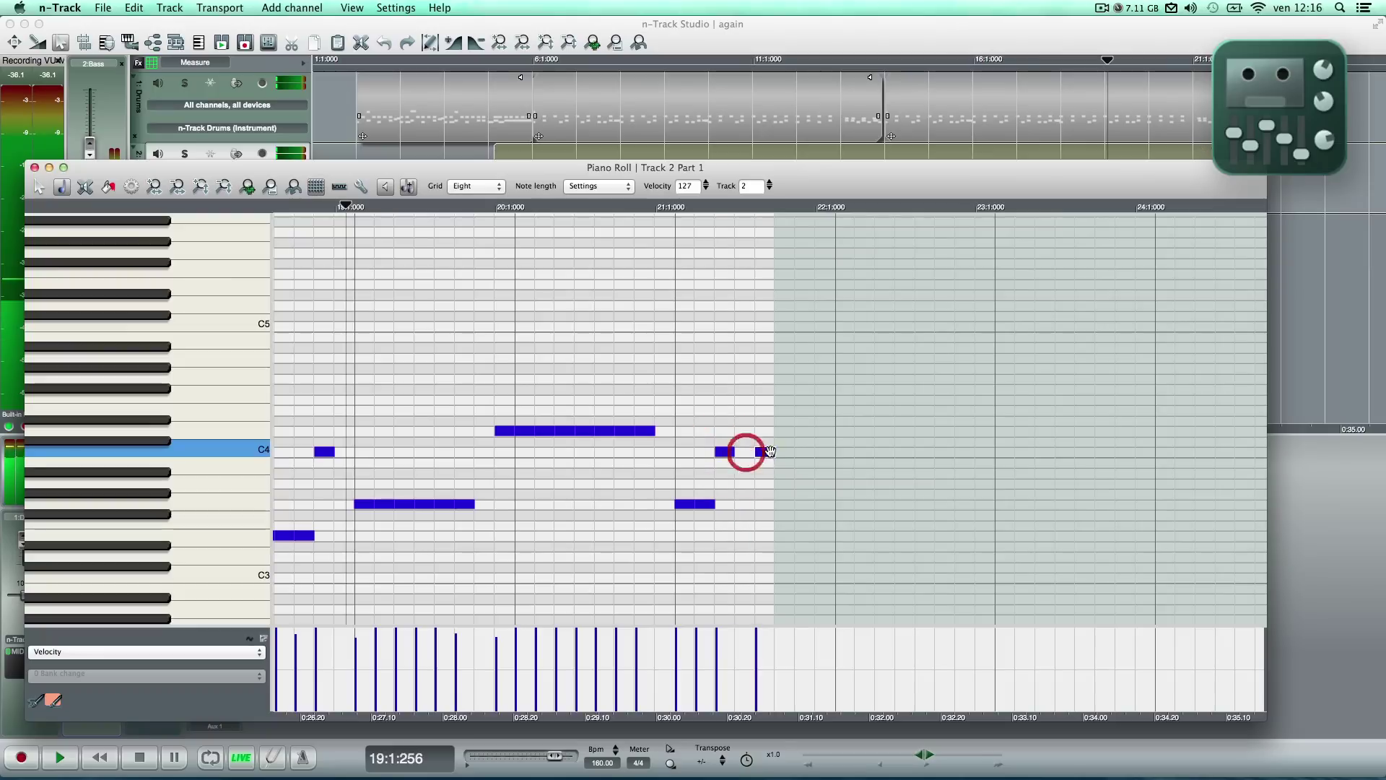
click(765, 453)
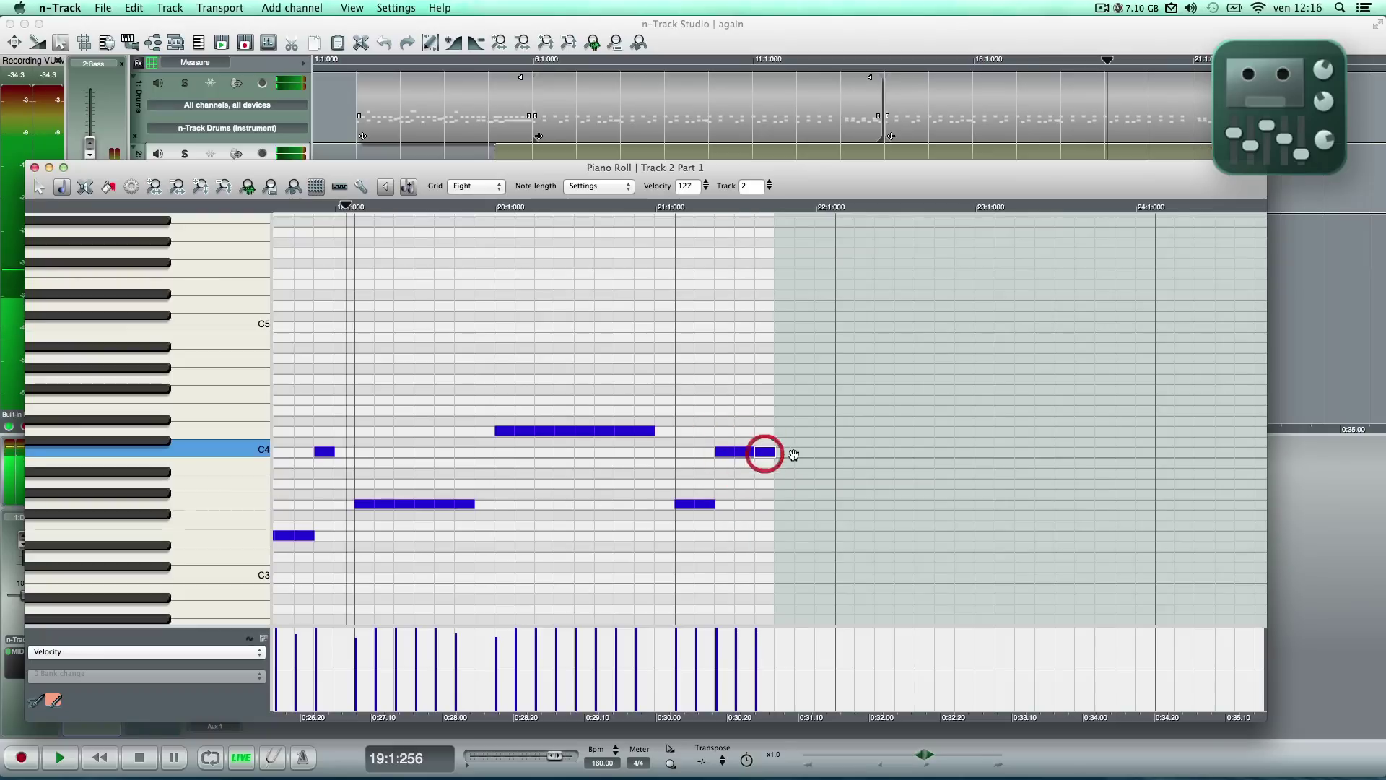
click(780, 452)
Fill the end of measure 21 with eighth notes on A3 and G3, adjust their pitches and set the playback position to measure 20
click(799, 473)
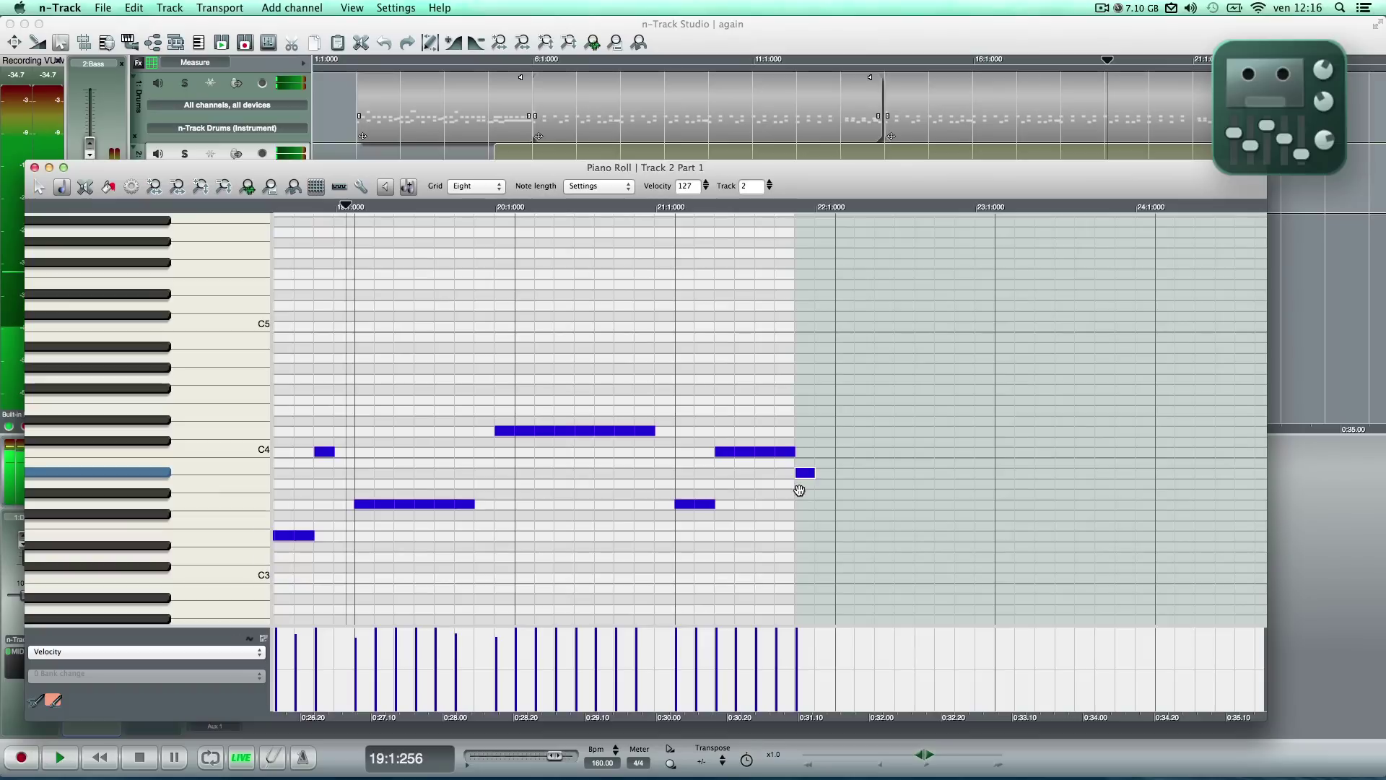
drag(804, 473, 805, 483)
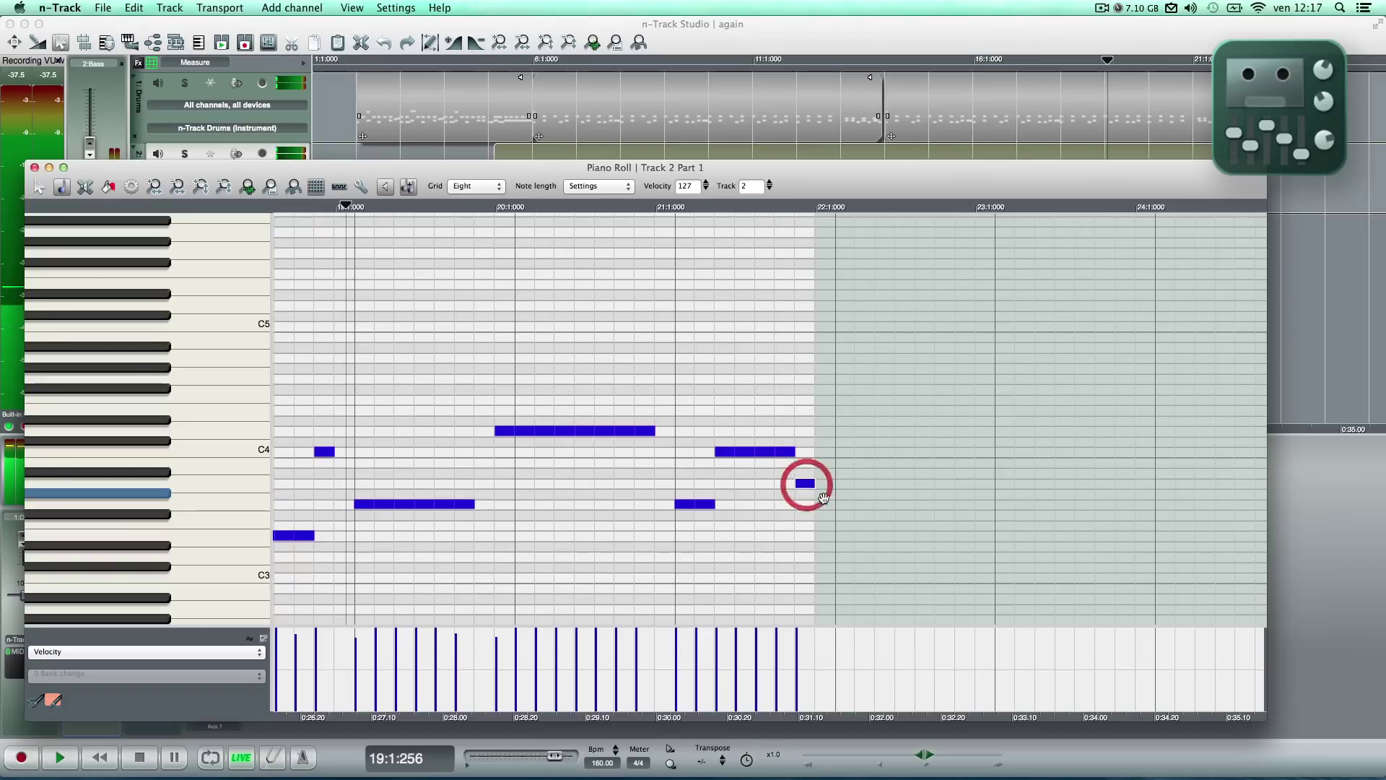
click(825, 504)
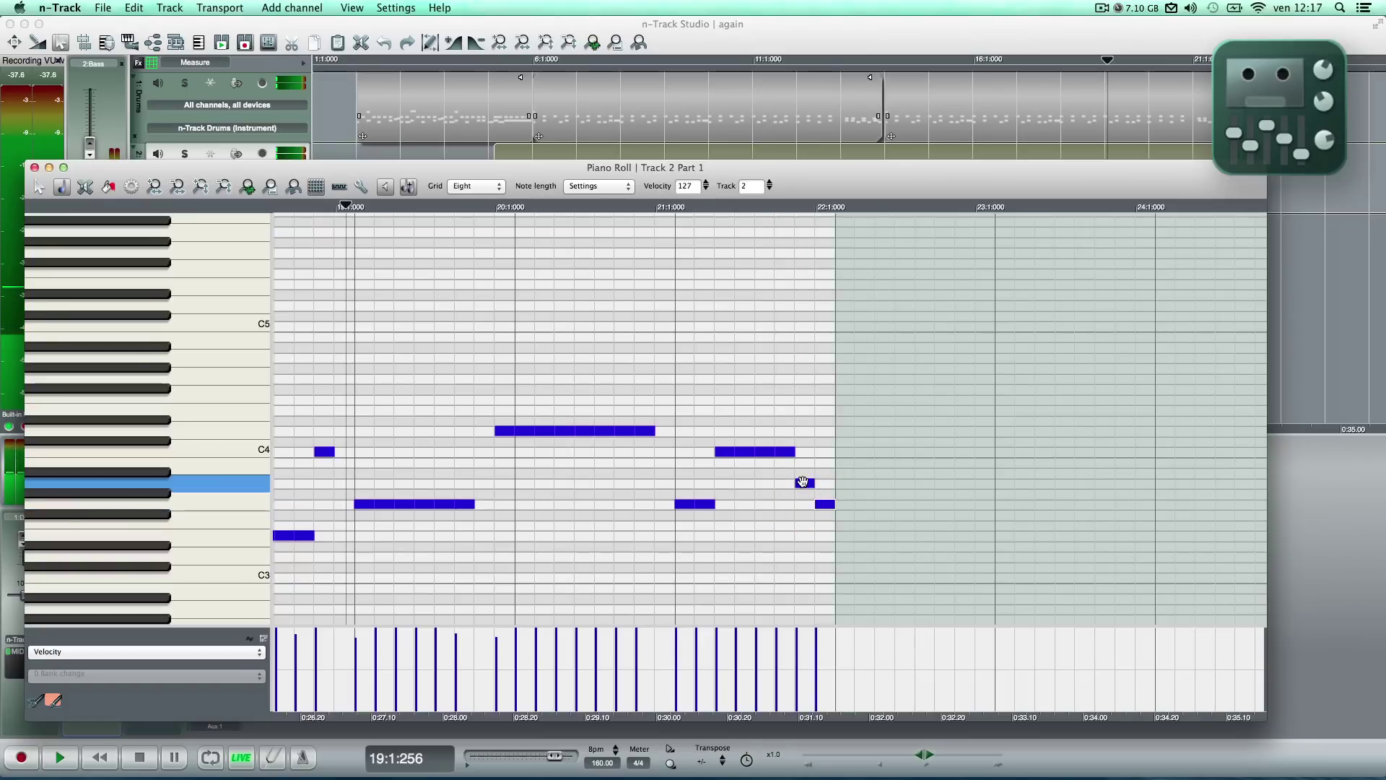
drag(803, 482, 821, 535)
click(517, 208)
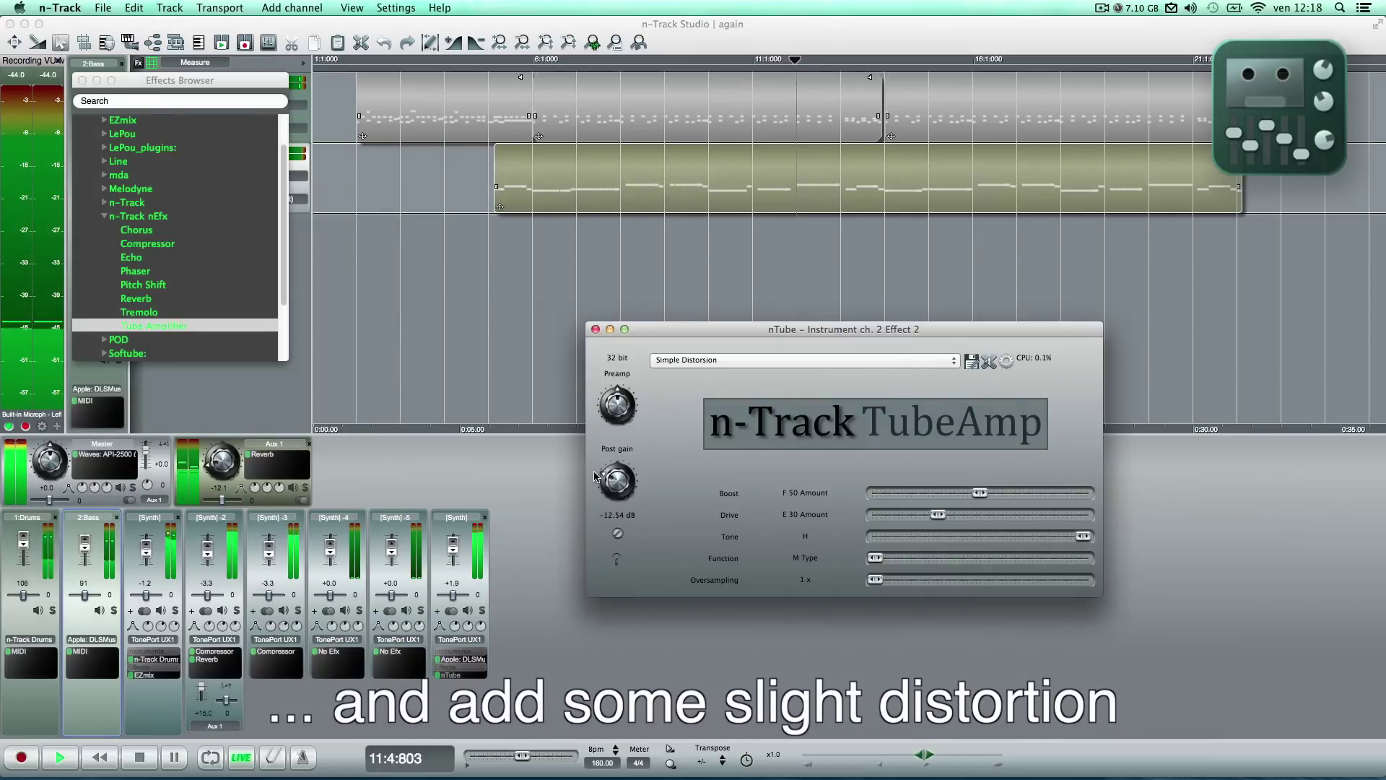
Set the bass channel's TubeAmp boost to 80 and drive to 29, and close the effect and the Effects Browser
drag(597, 473, 675, 505)
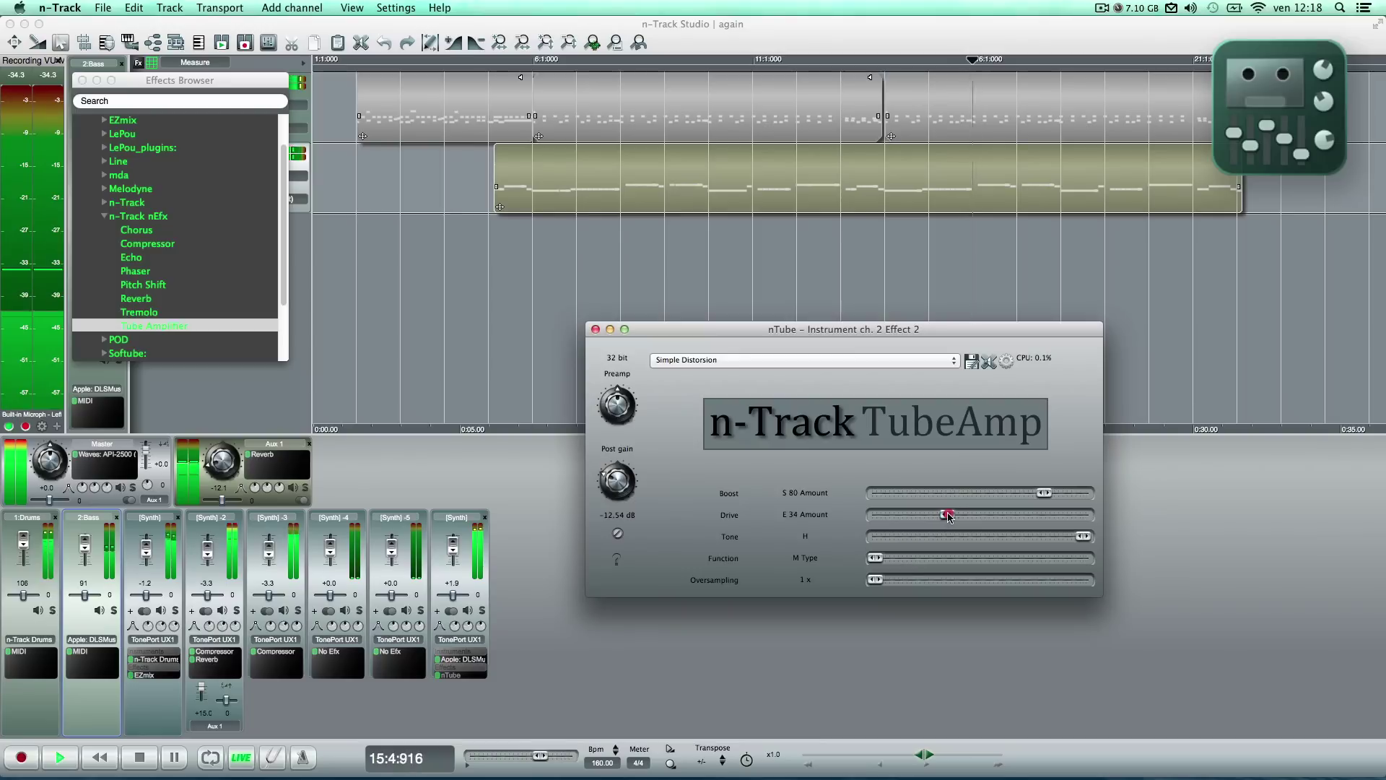
drag(990, 514, 960, 518)
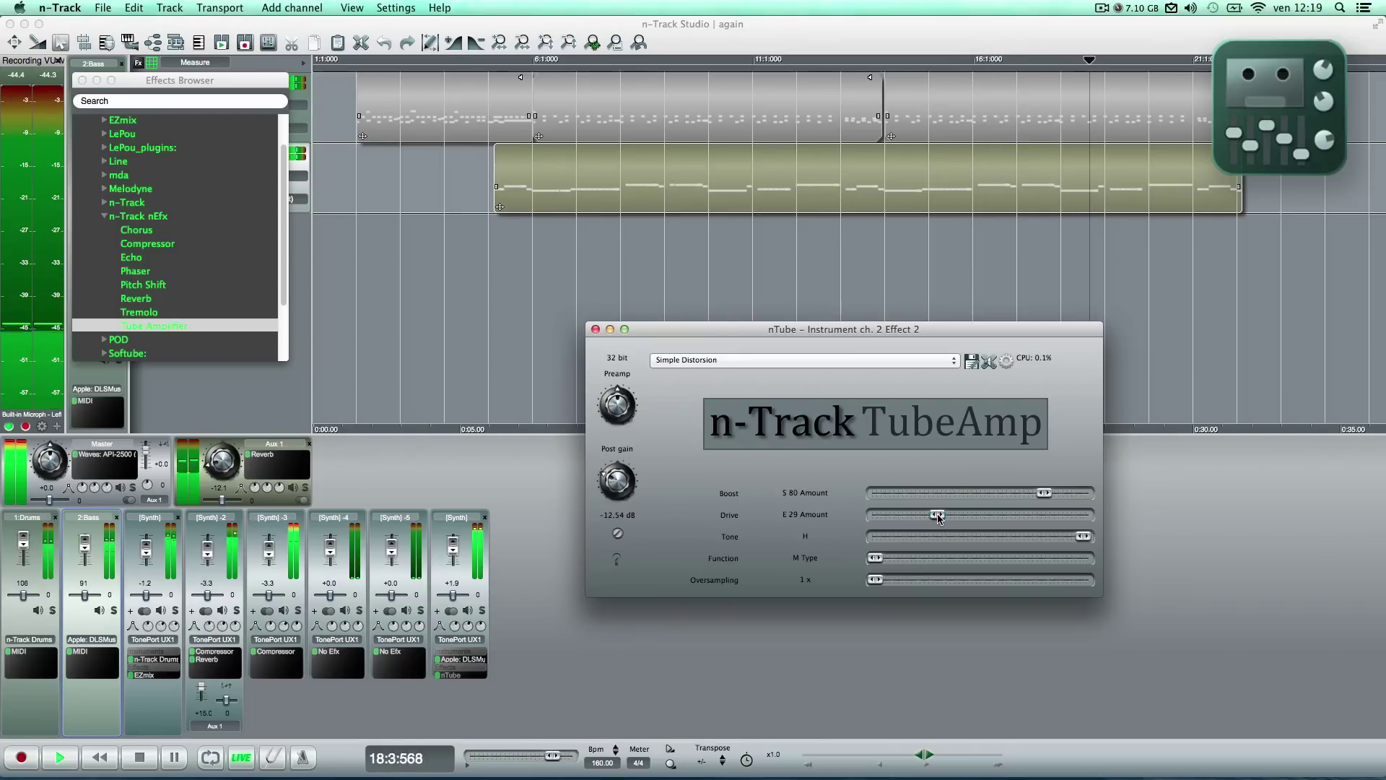
click(595, 329)
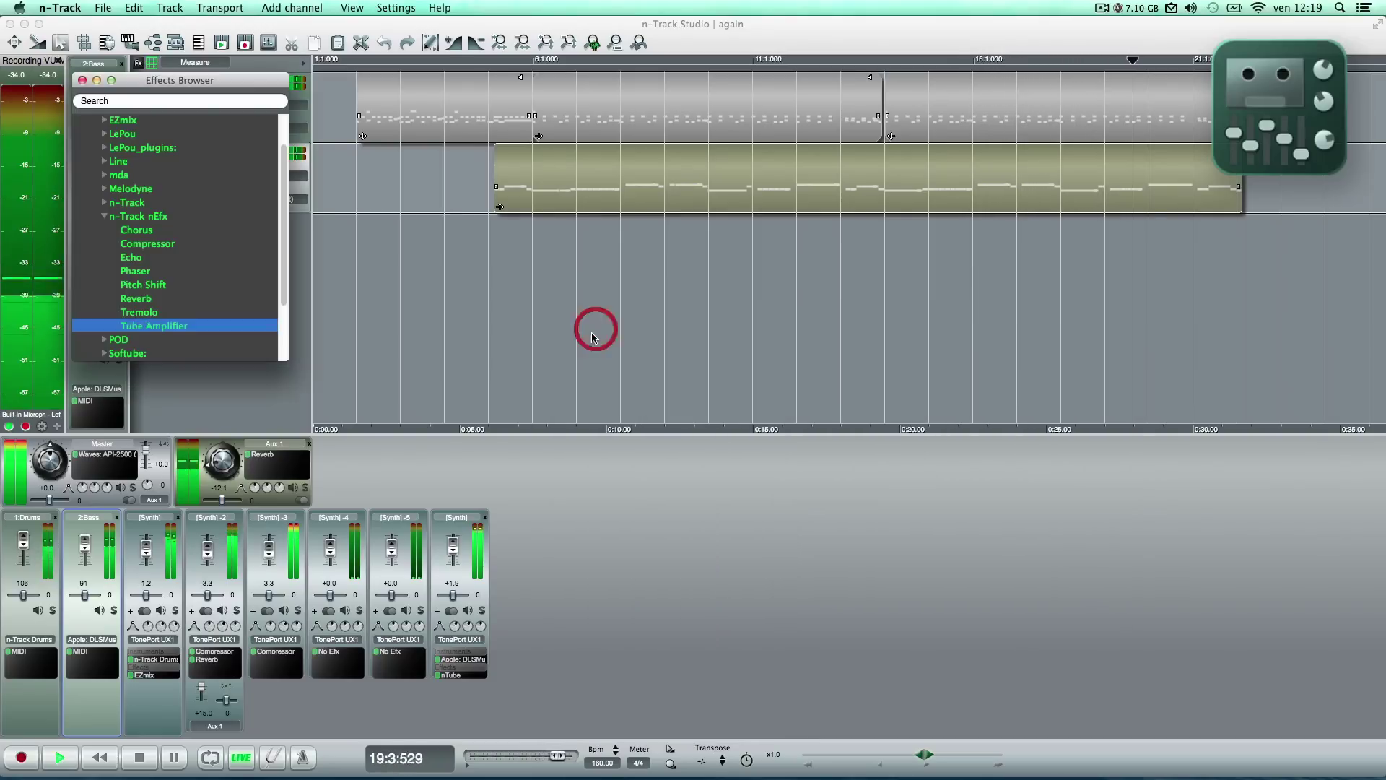
click(81, 80)
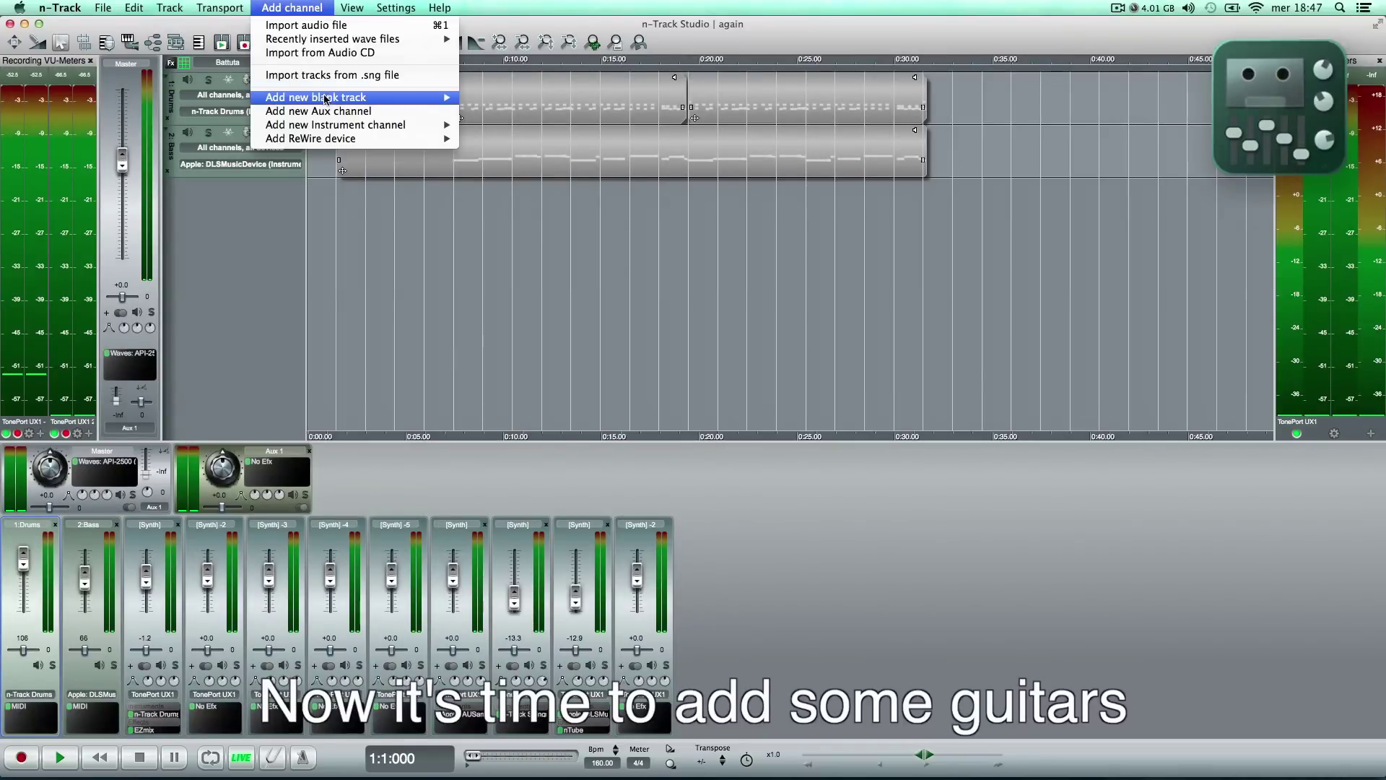
Add a new blank audio track and name it Guitar
mouse_move(326, 103)
click(485, 101)
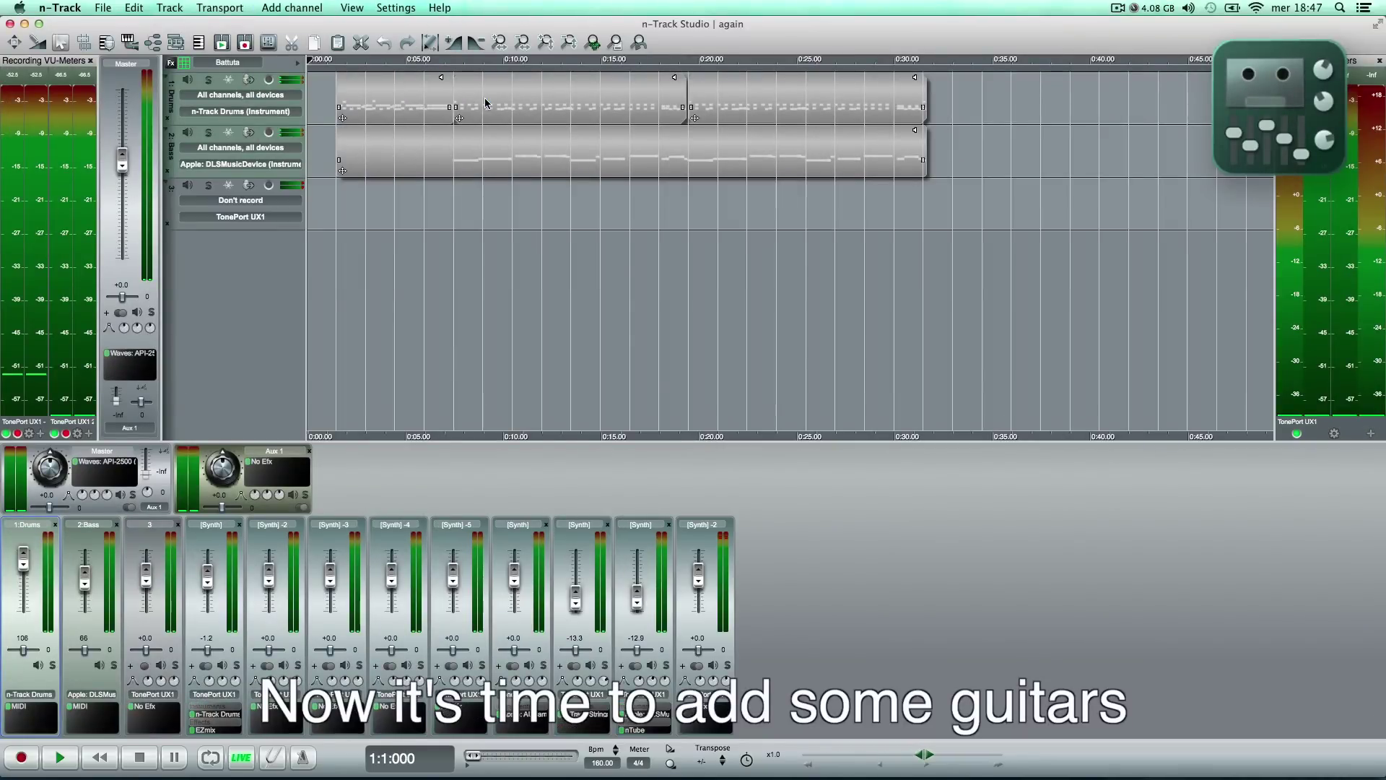
double_click(175, 205)
click(683, 257)
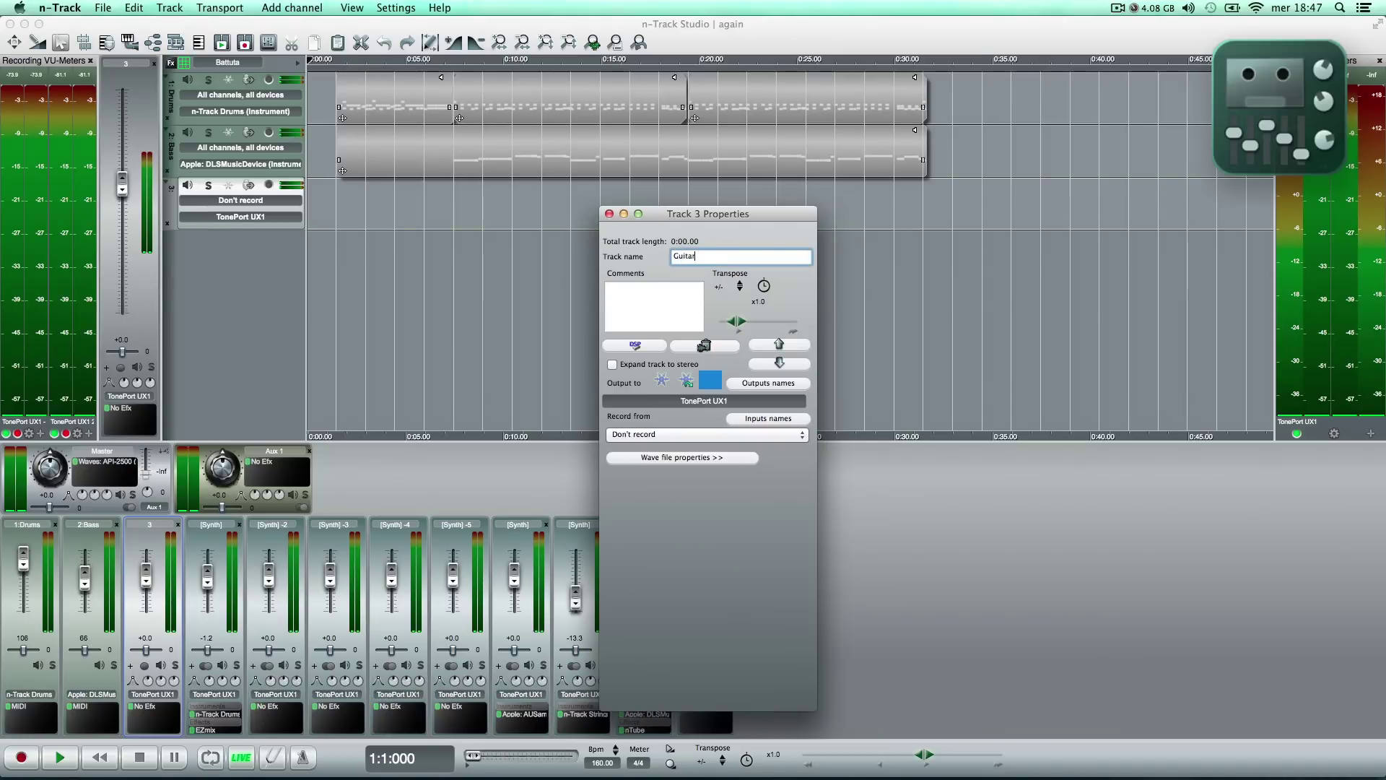
click(608, 215)
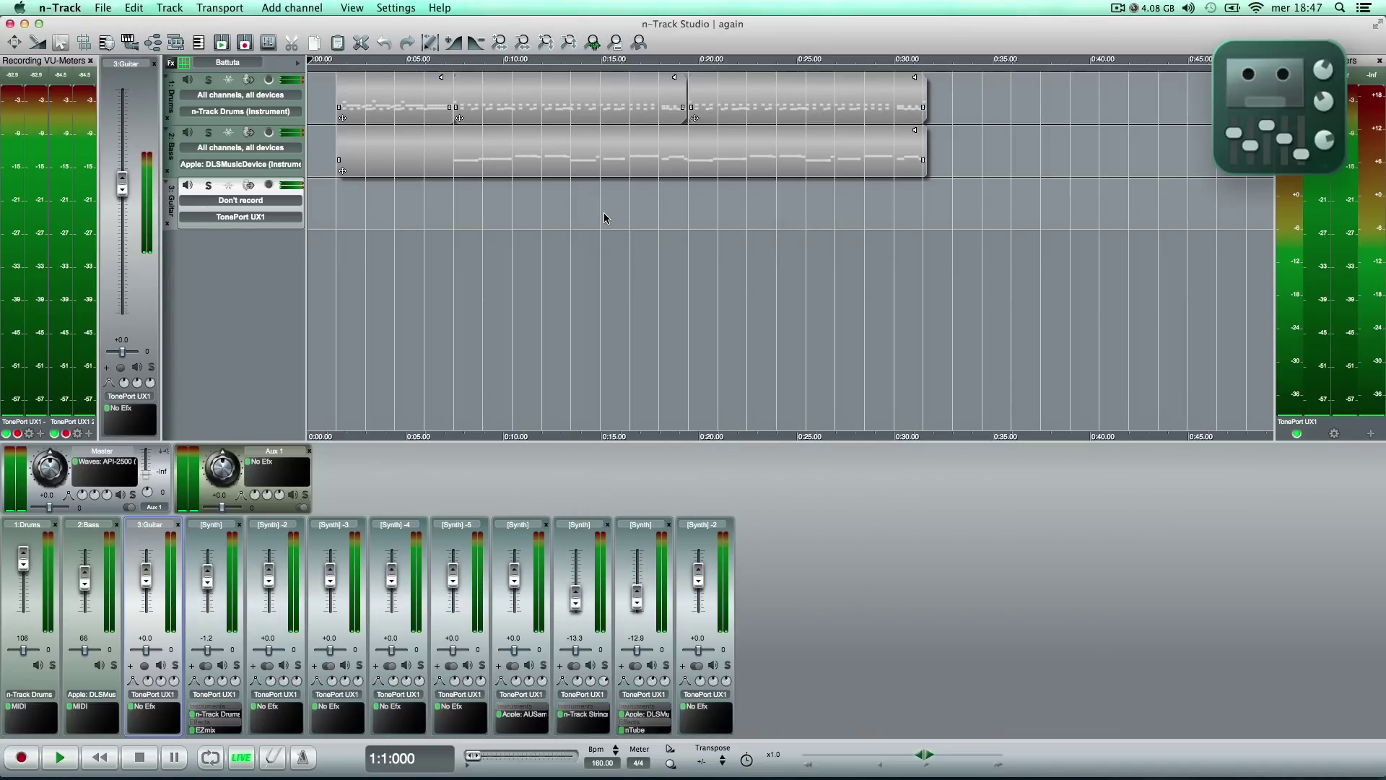
Set the Guitar track to record from TonePort UX1 - Left channel and start recording
click(265, 189)
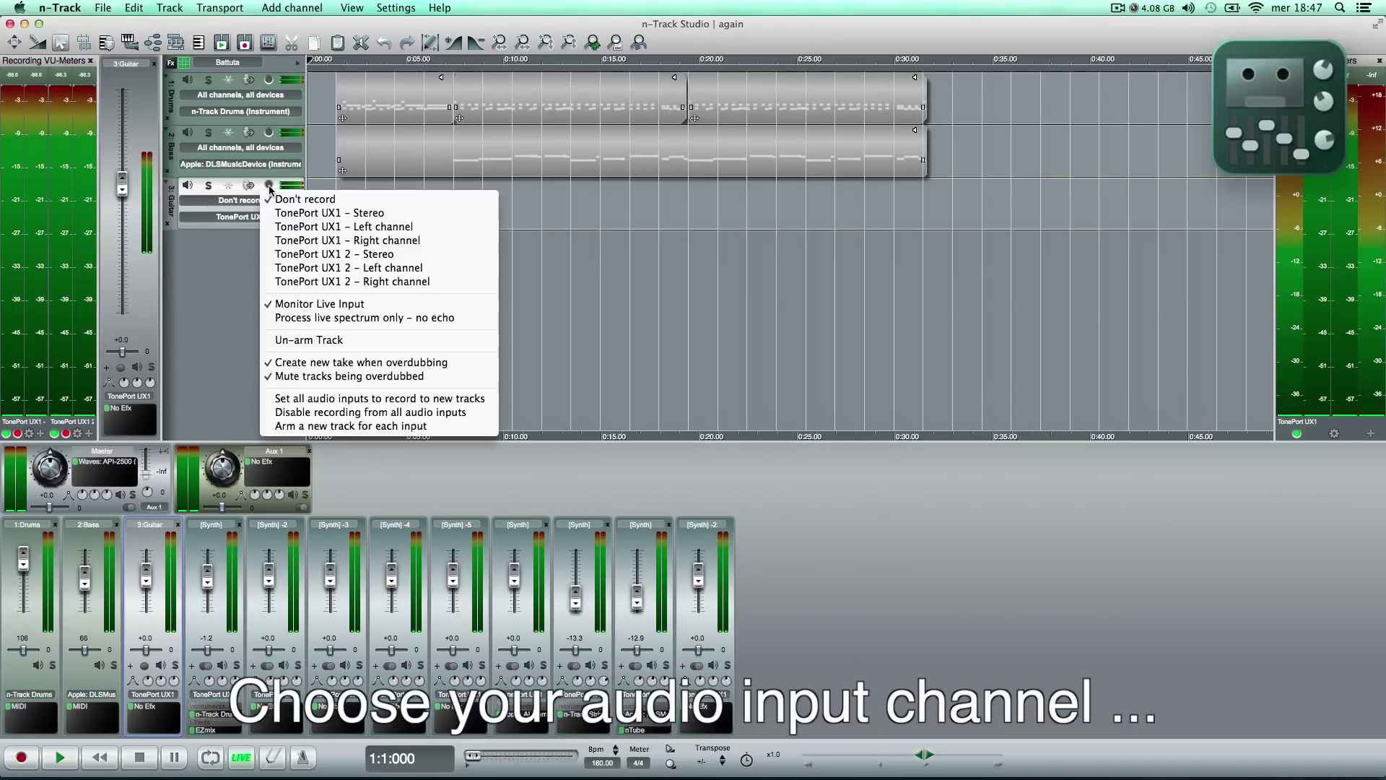
click(309, 229)
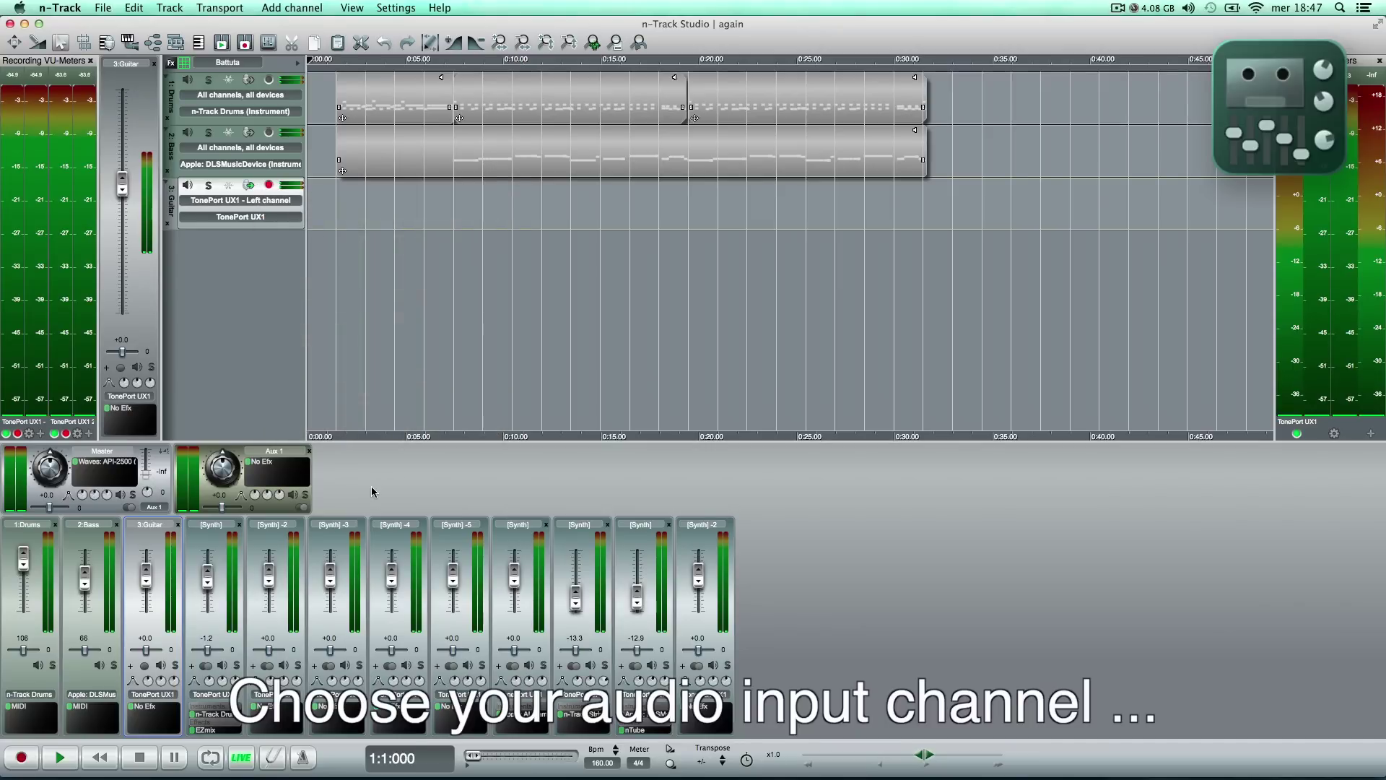
click(21, 757)
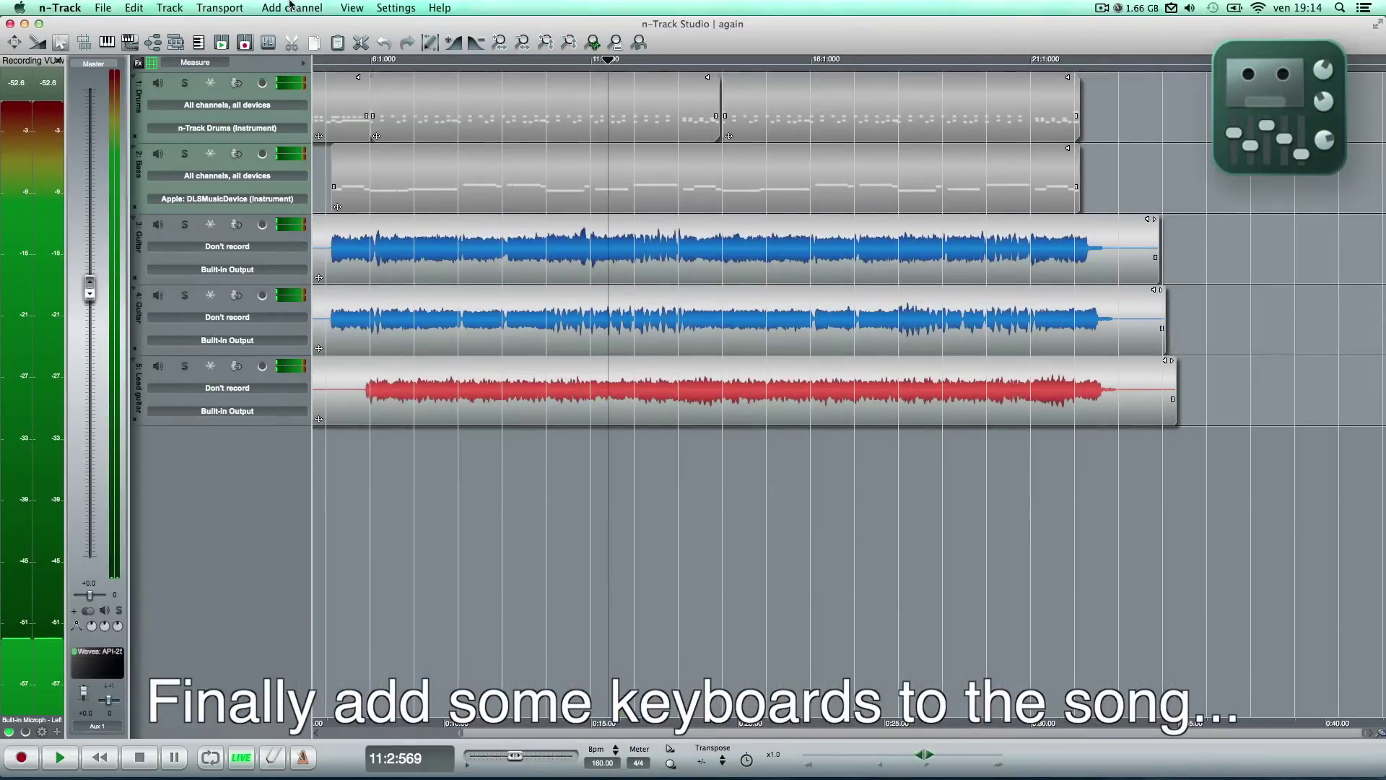
Add a new blank MIDI track for keyboards and set its output port to n-Track Strings (Instrument)
click(289, 7)
mouse_move(440, 79)
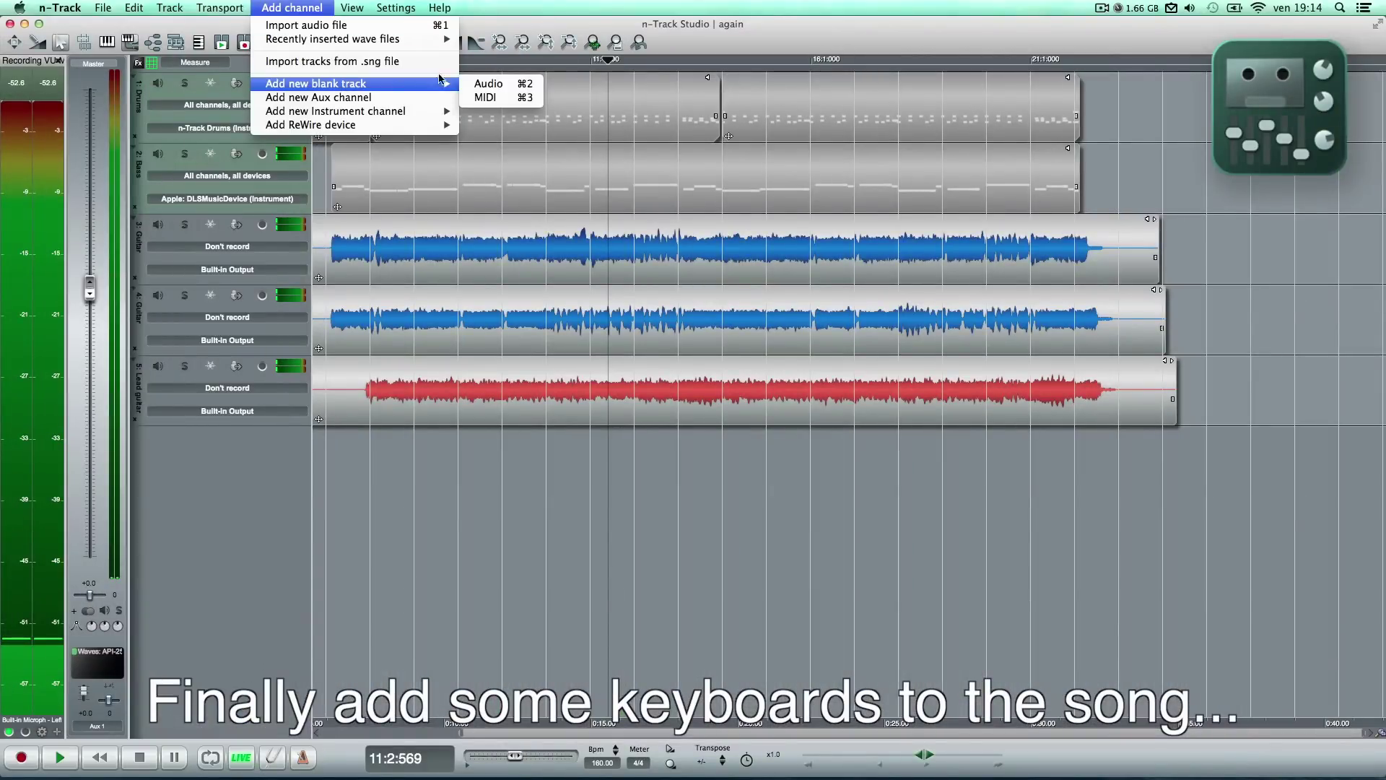
click(484, 98)
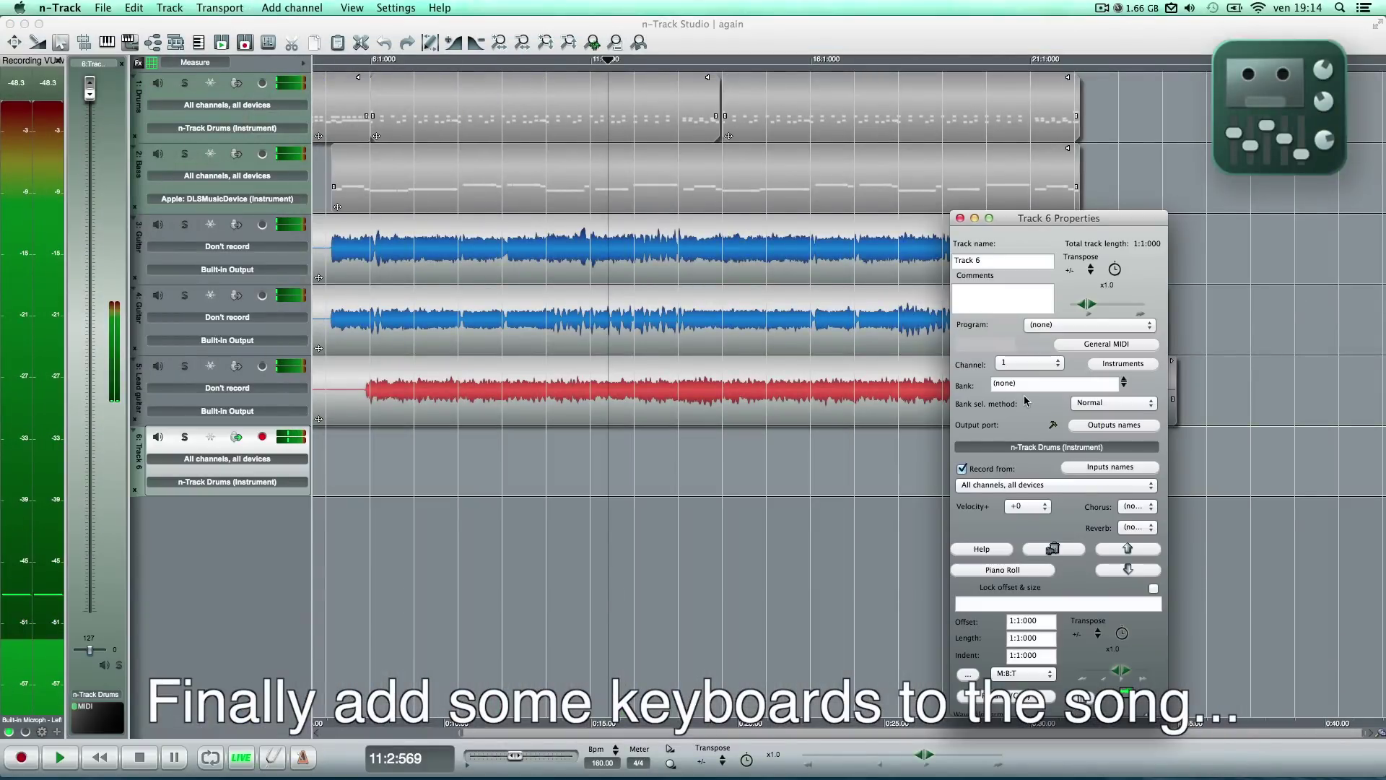
click(1055, 447)
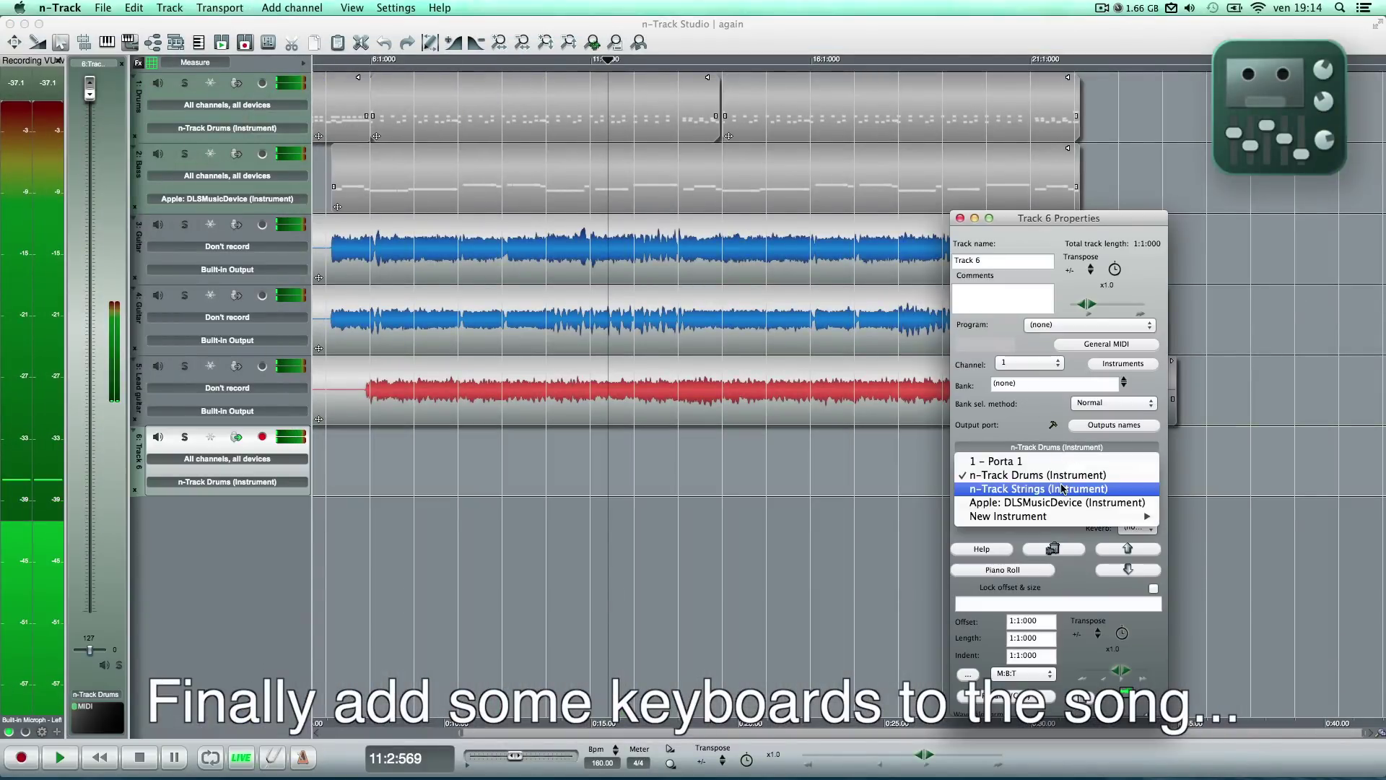
click(1062, 489)
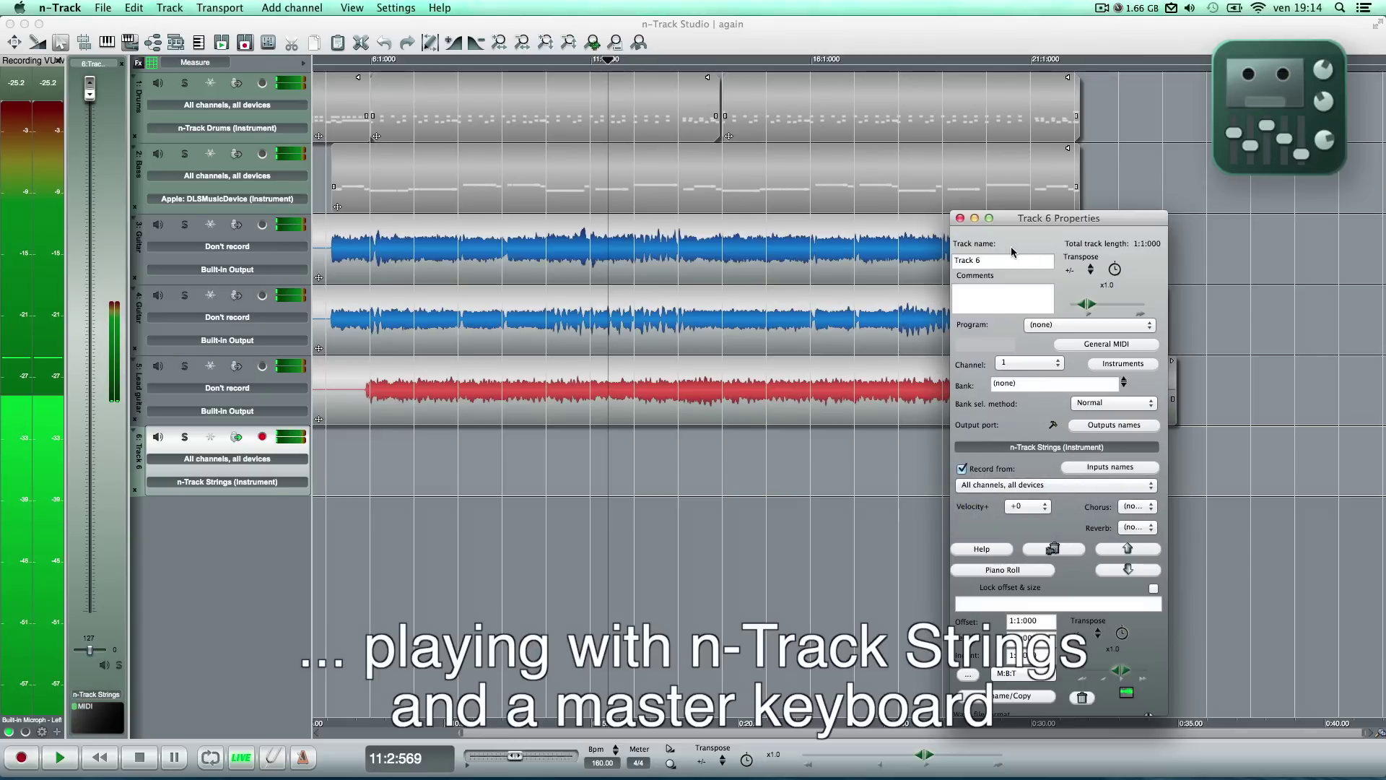
click(960, 218)
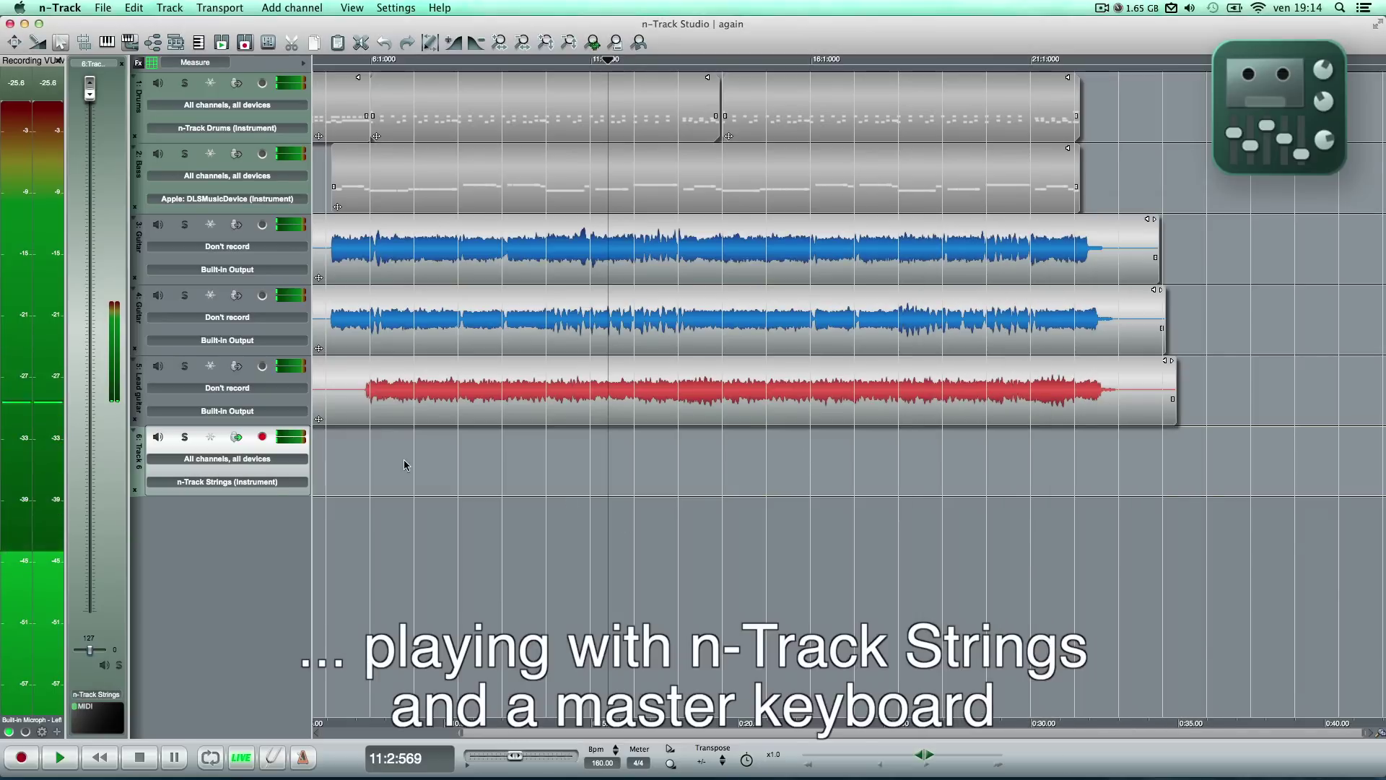
Arm the strings track with 1 - Porta 1 as its input, record the keyboard part along with the song and stop recording
click(262, 437)
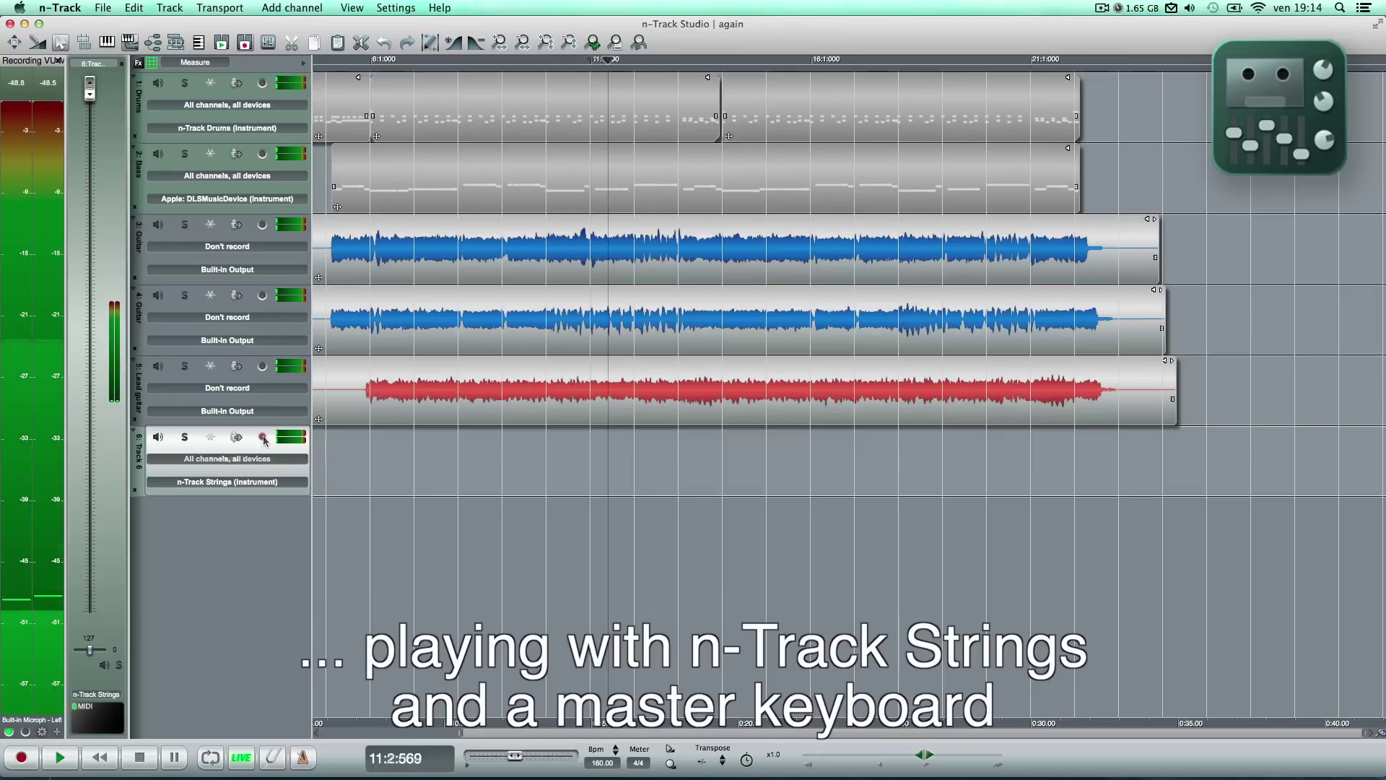
click(22, 759)
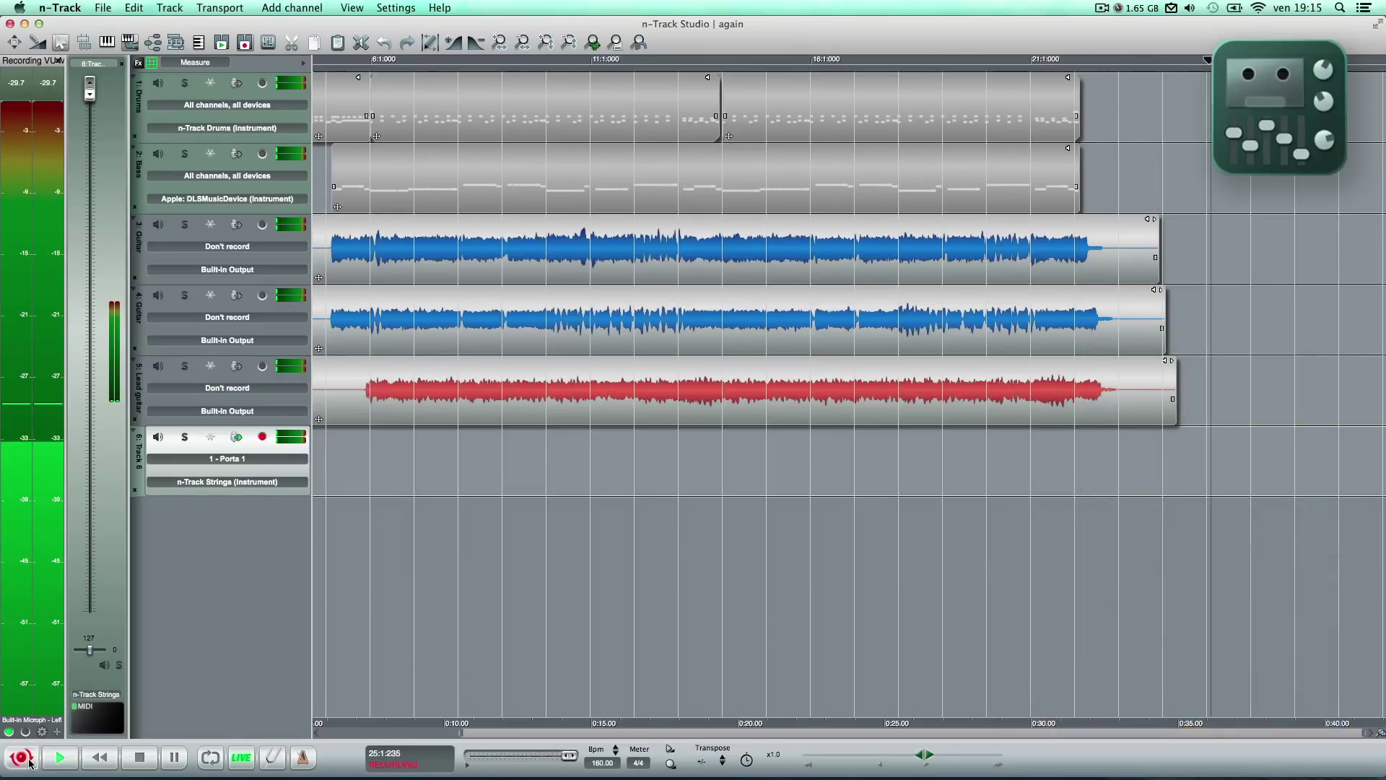
click(29, 761)
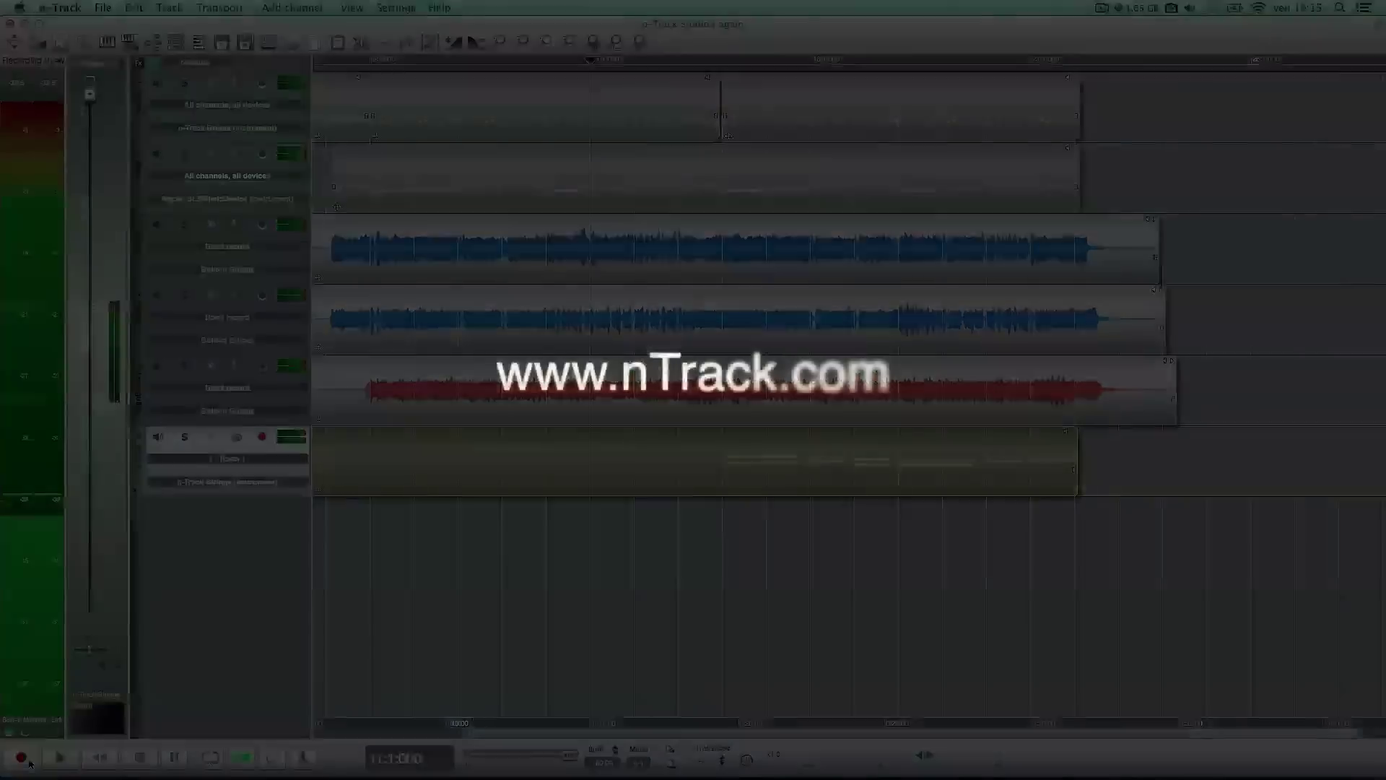